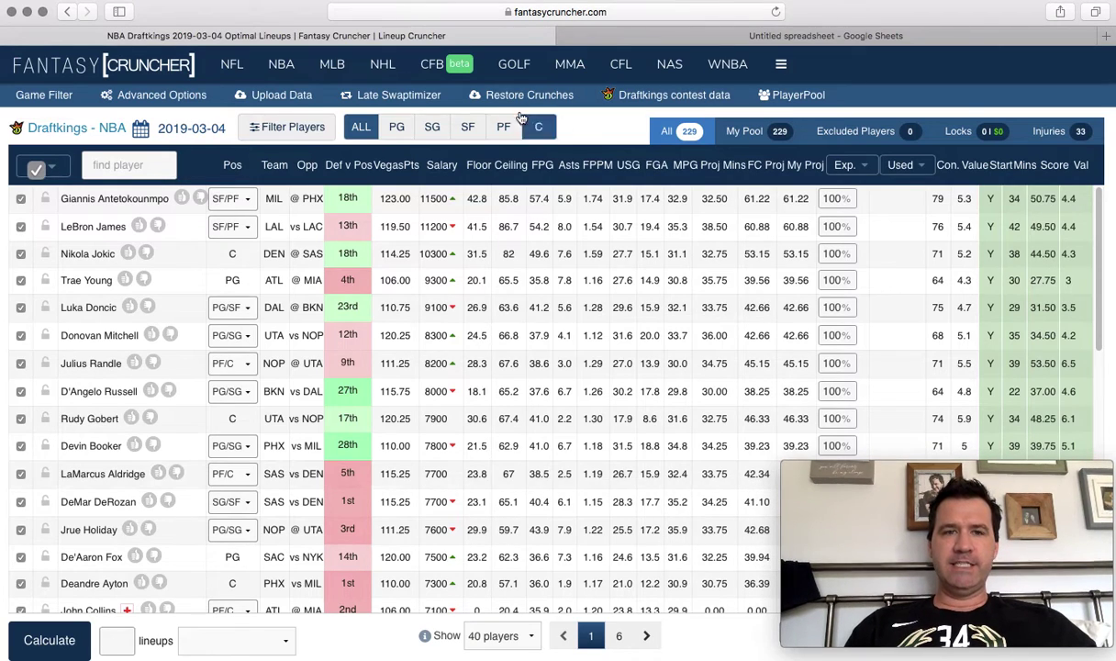
Show the NBA mega-menu listing Lineup Cruncher and the free Lineup Rewind sites.
mouse_move(284, 76)
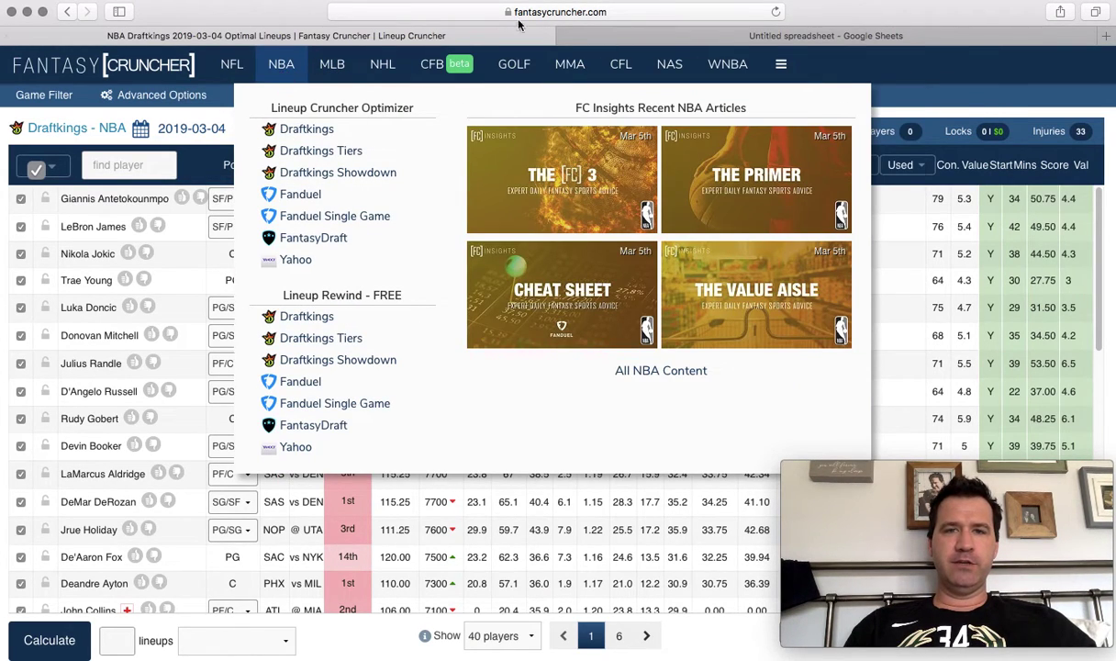
Load the free DraftKings NBA Lineup Rewind for 2019-03-04 and dismiss the not-logged-in popup.
click(312, 317)
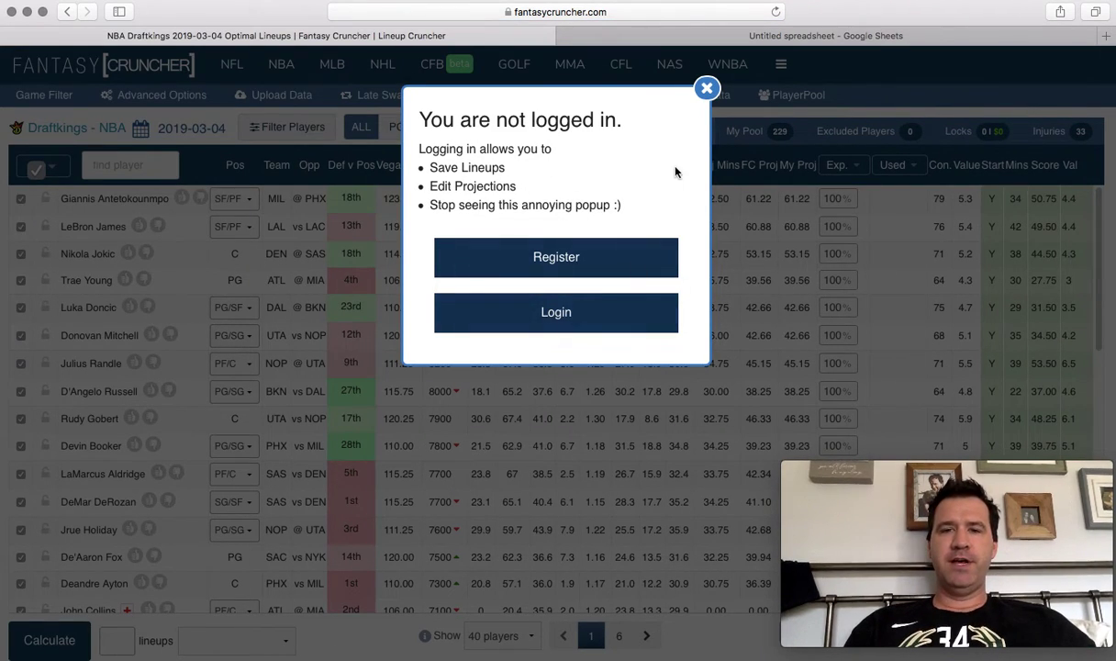
click(707, 89)
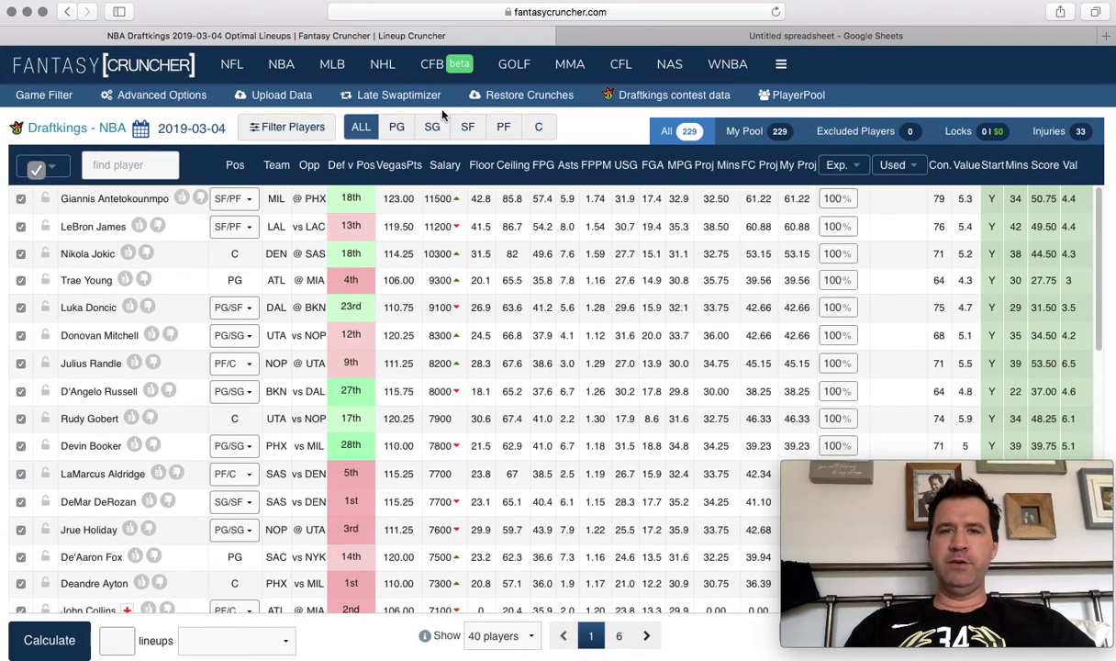
click(58, 97)
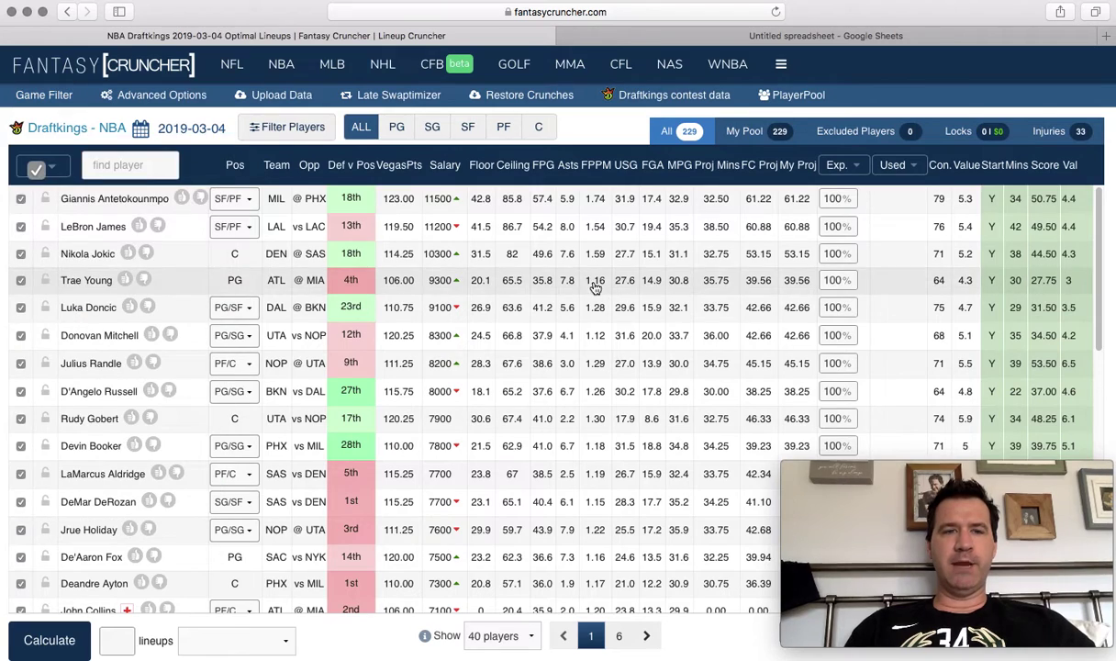
click(64, 97)
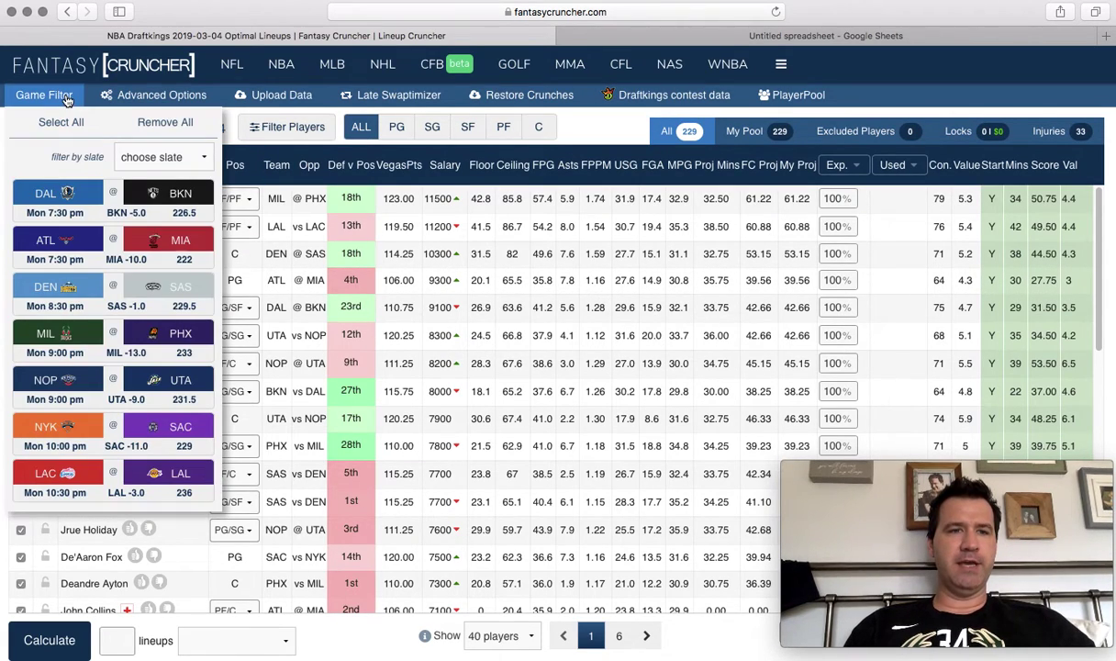
click(146, 156)
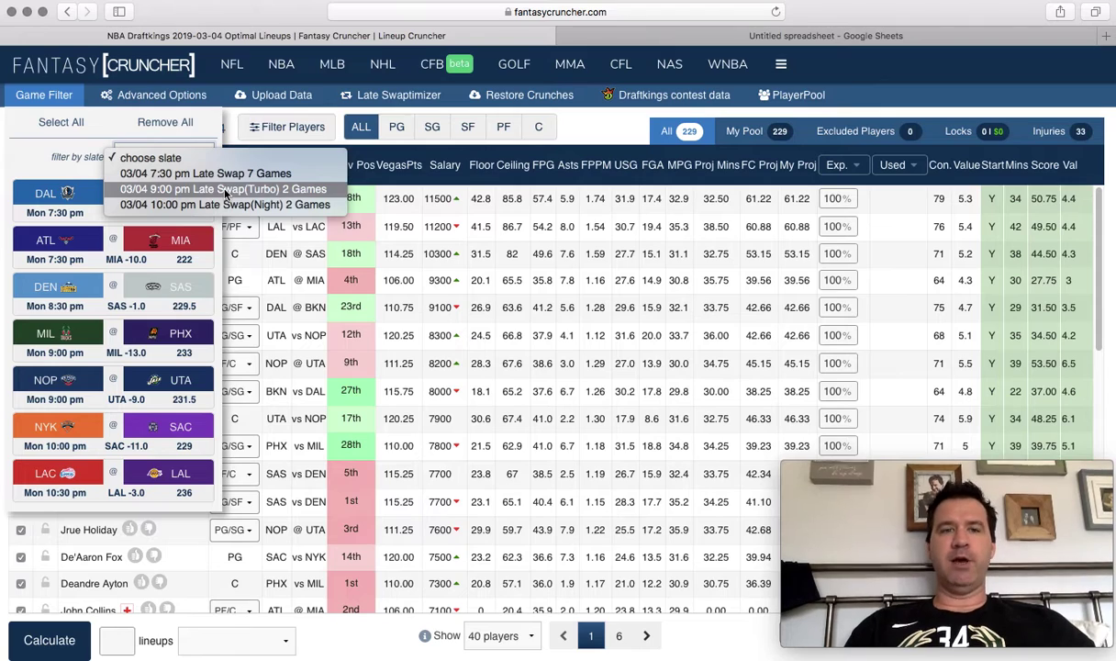
click(225, 189)
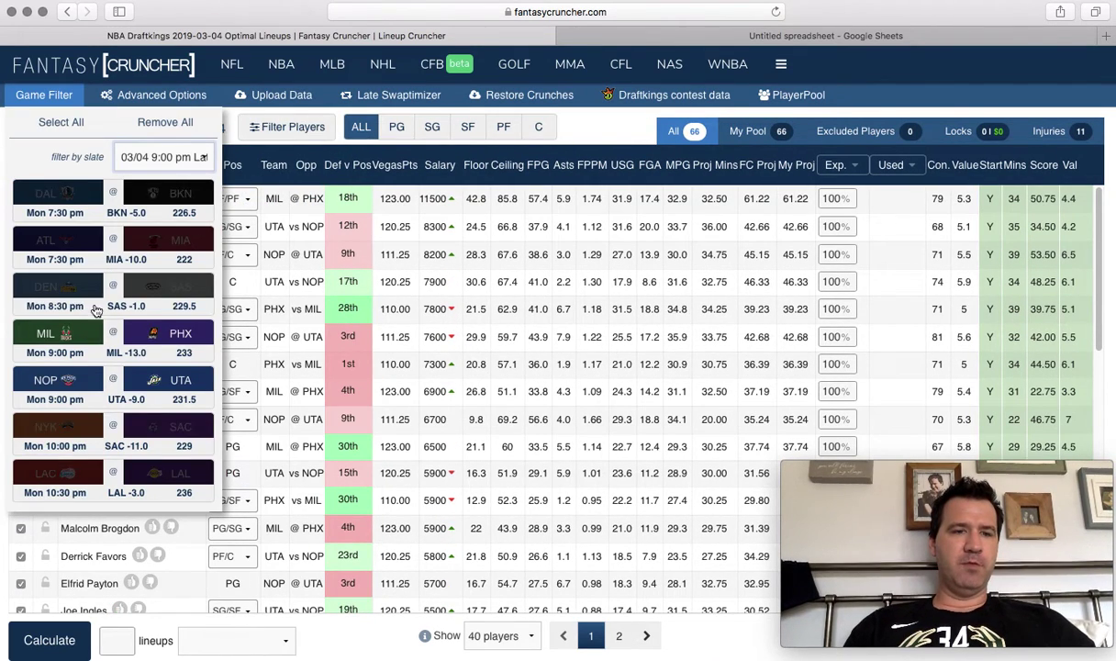
click(287, 363)
click(44, 95)
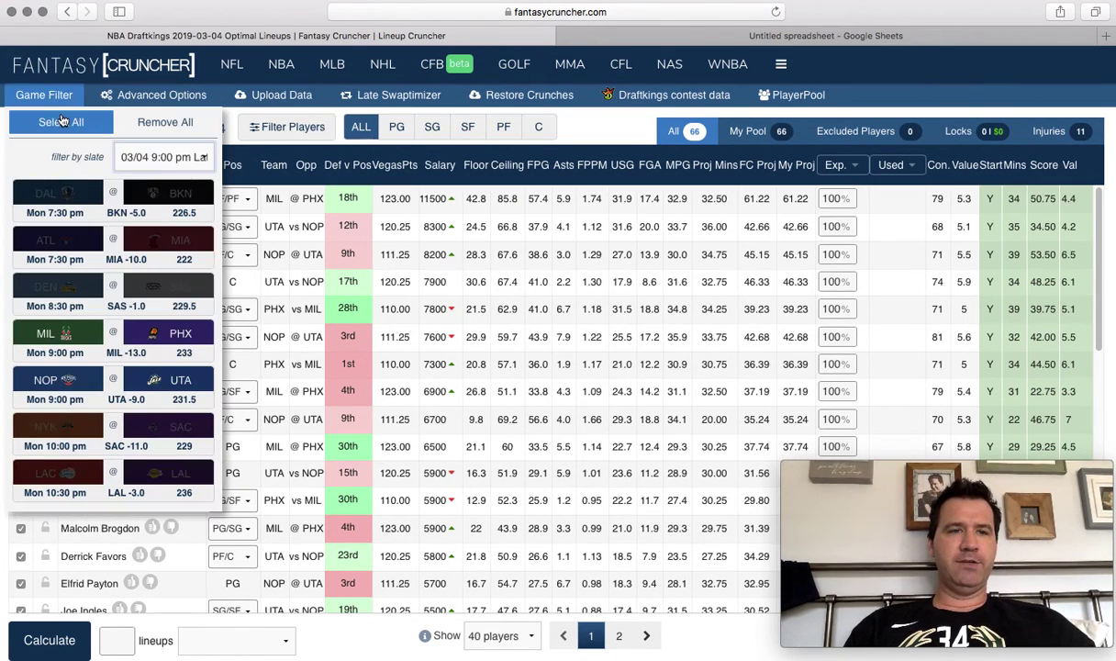
click(145, 157)
click(147, 122)
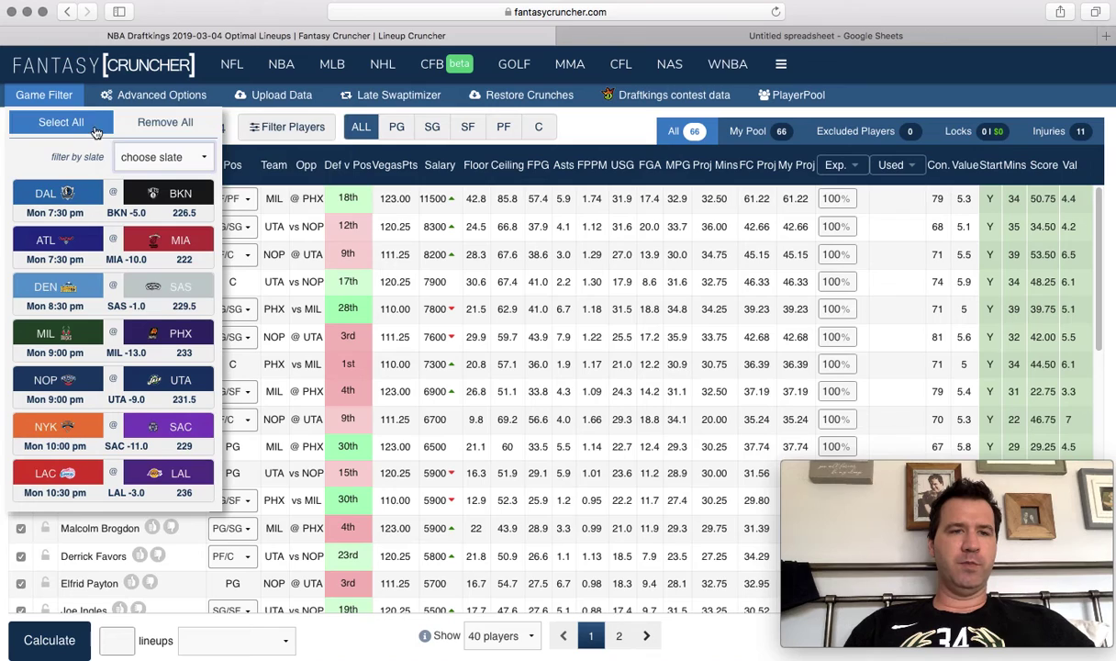
click(588, 333)
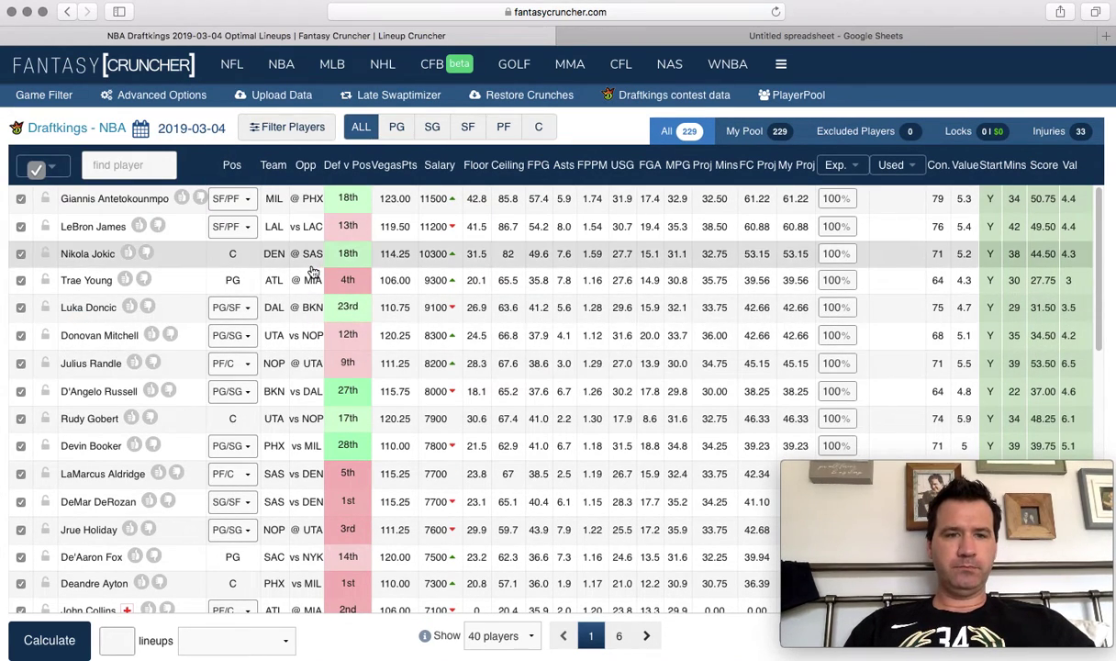
Crunch 1 lineup scored by Actual Score and dismiss the login error.
click(260, 648)
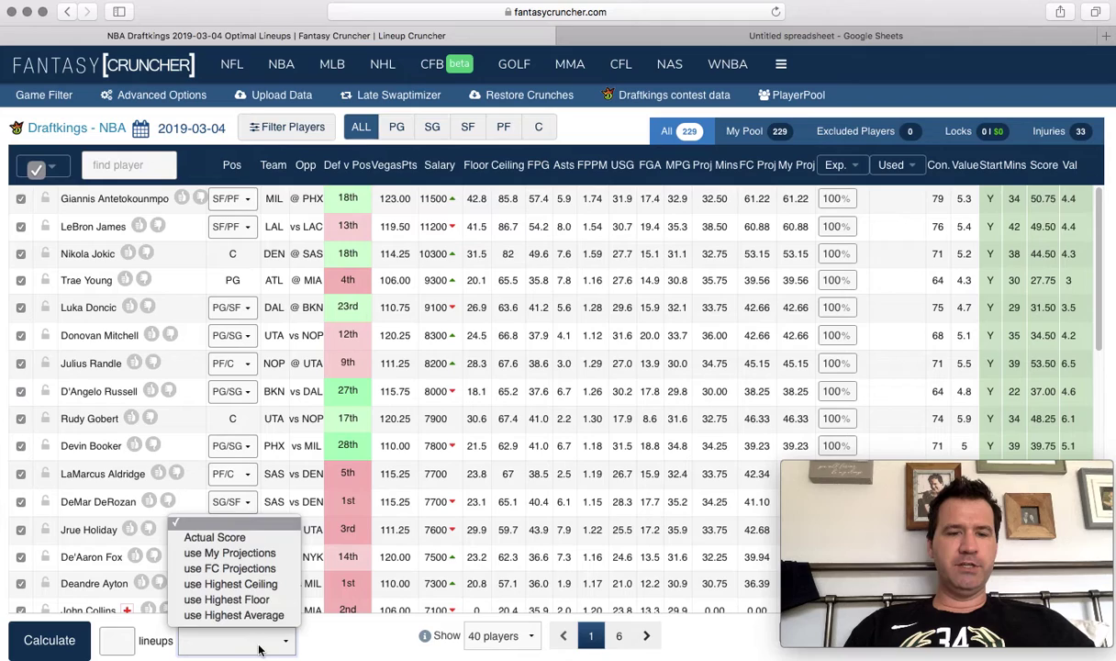
click(271, 542)
click(118, 643)
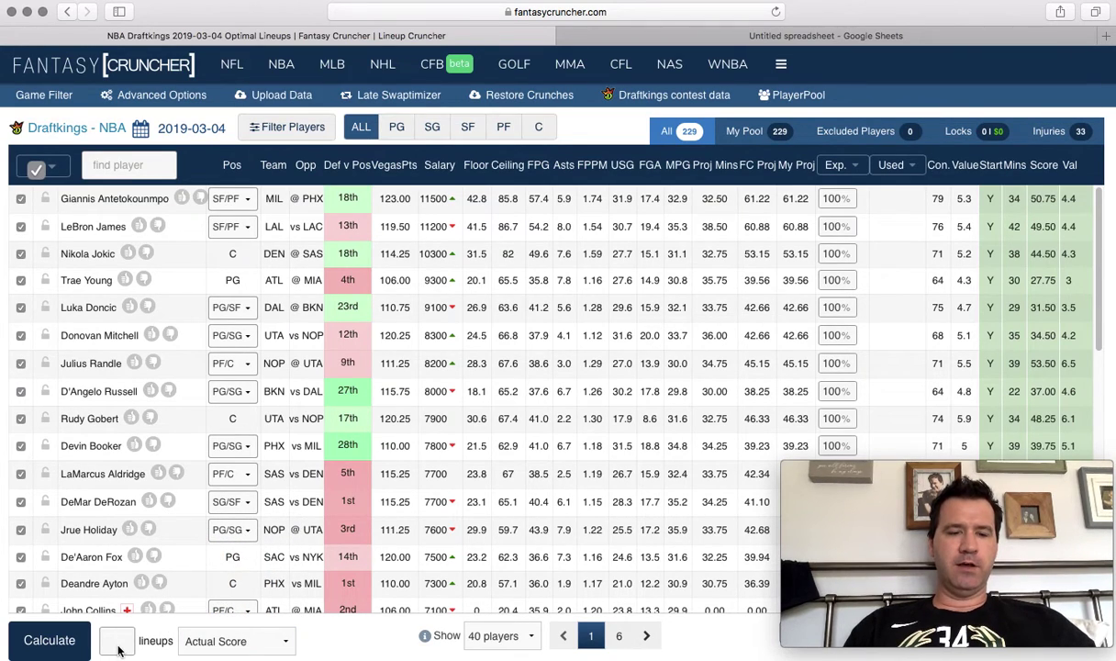
text(1)
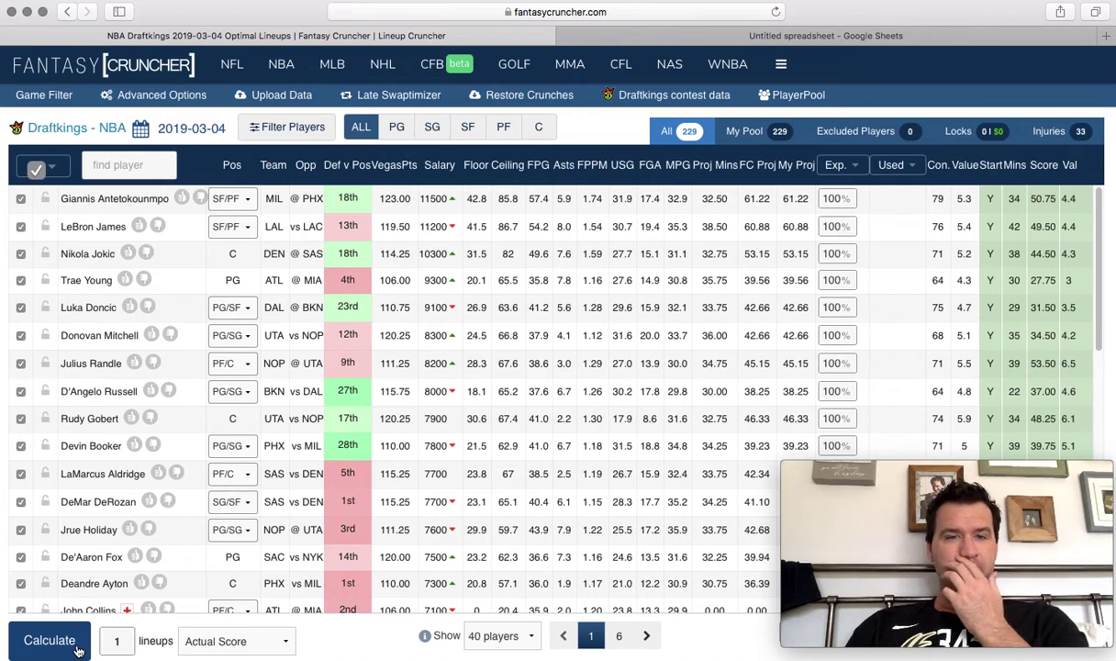
click(78, 649)
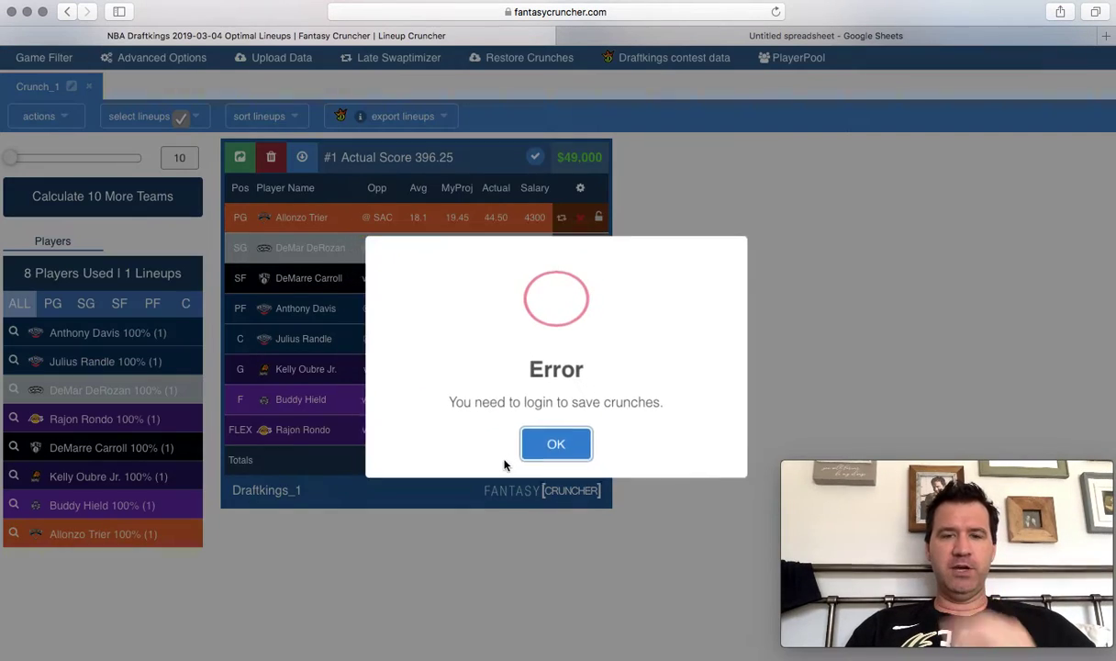
click(526, 441)
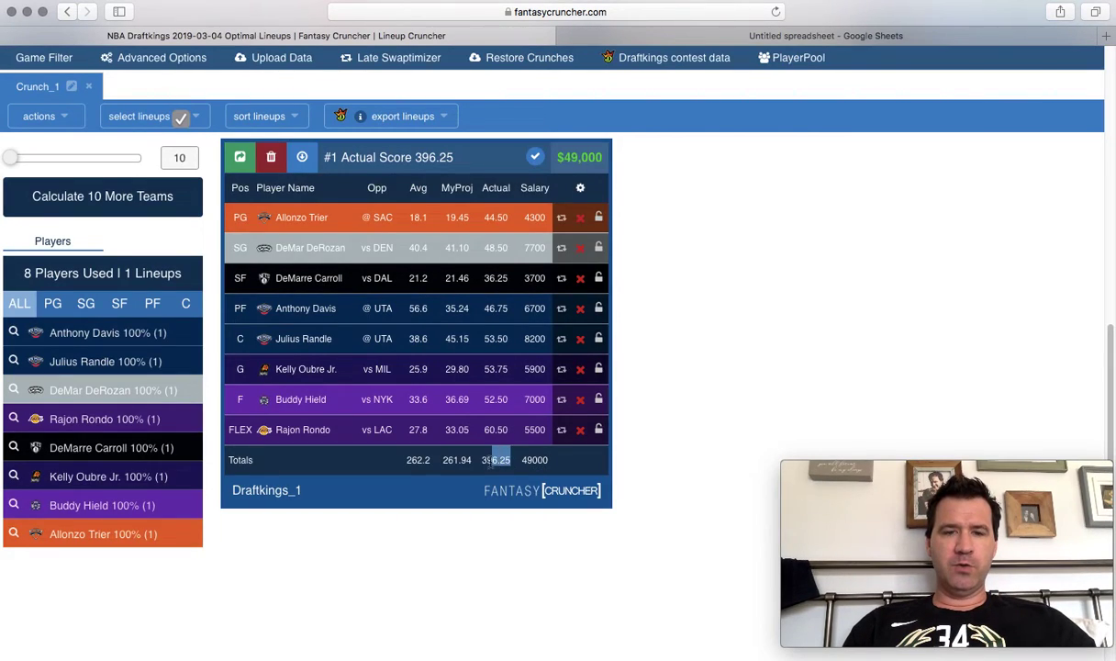
Highlight the optimal lineup's 396.25 actual-score total.
drag(490, 462, 480, 461)
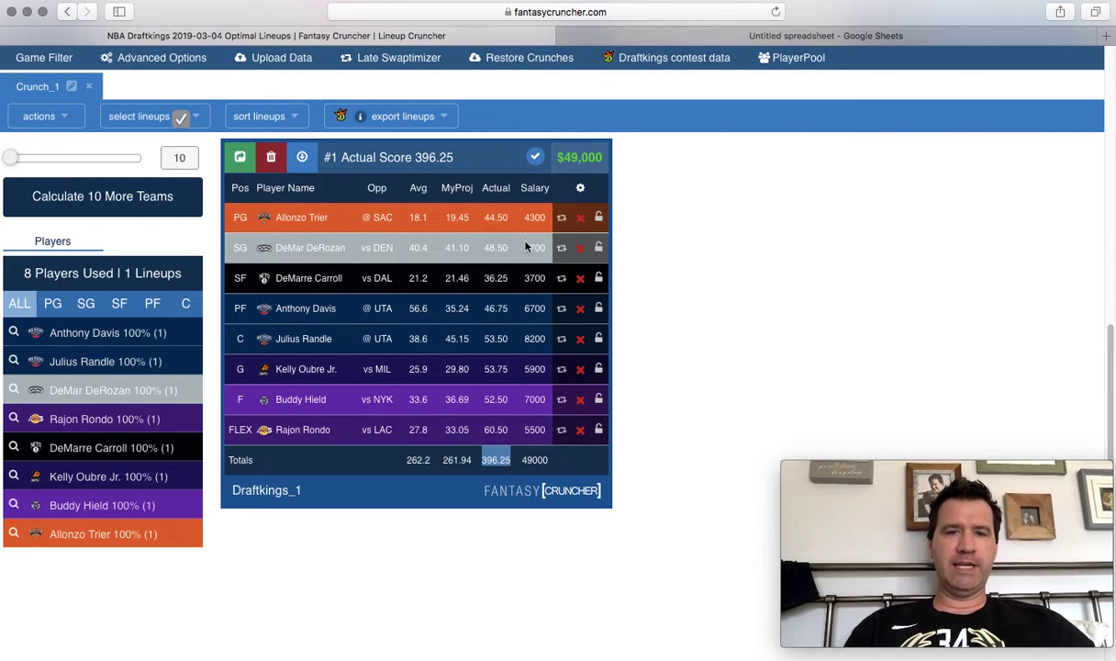
double_click(487, 187)
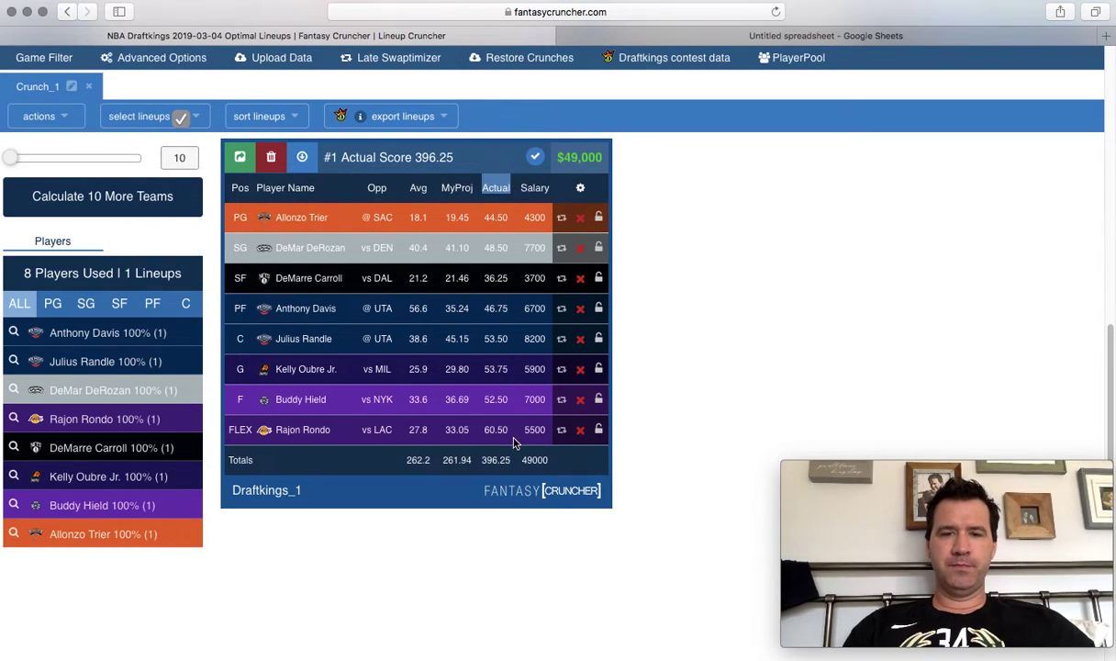
double_click(496, 460)
click(624, 408)
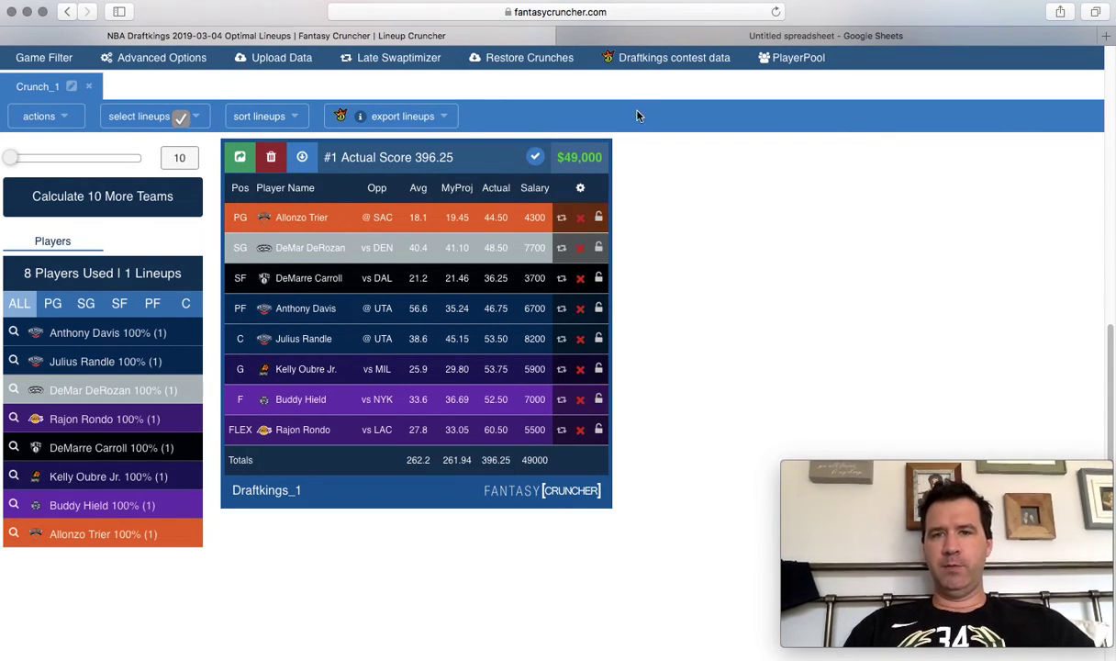
click(656, 61)
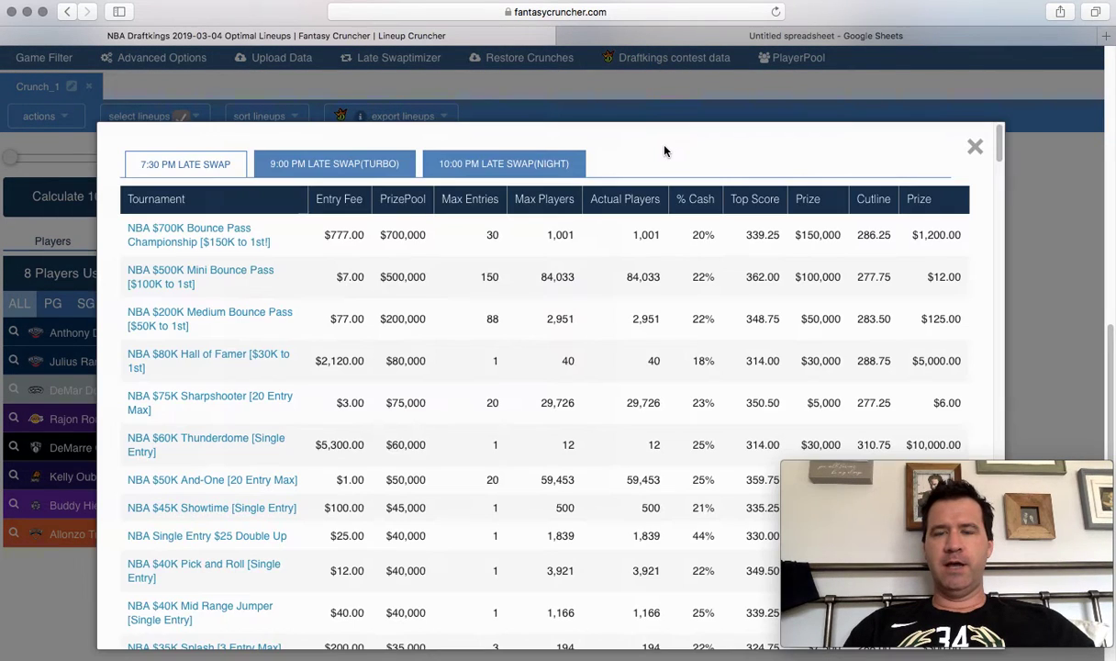
click(974, 149)
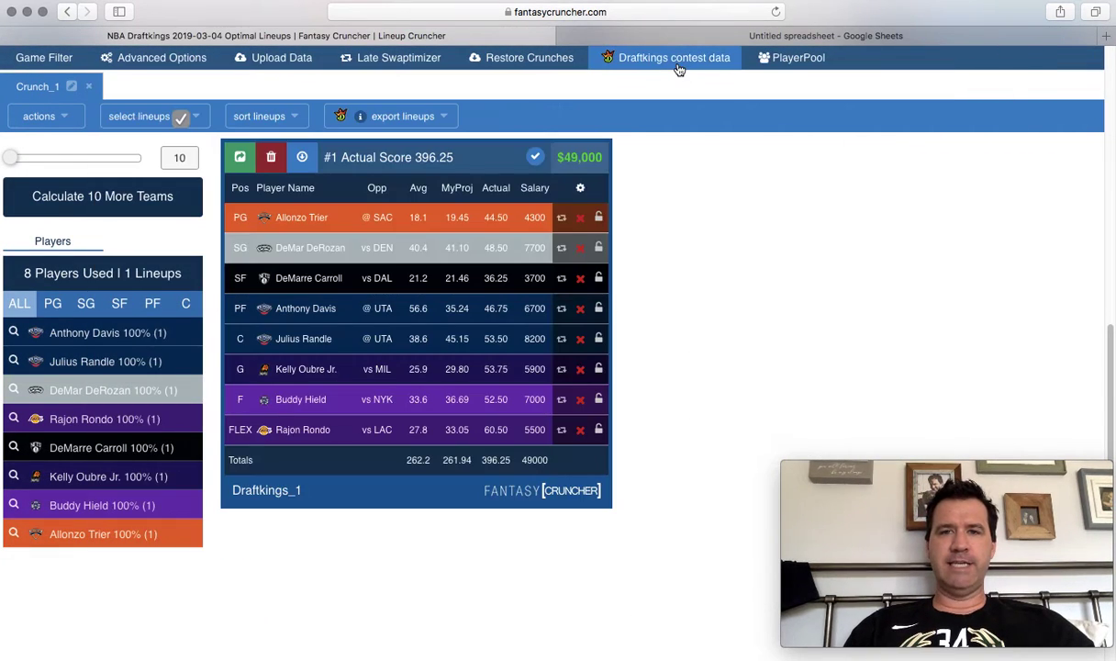
click(679, 61)
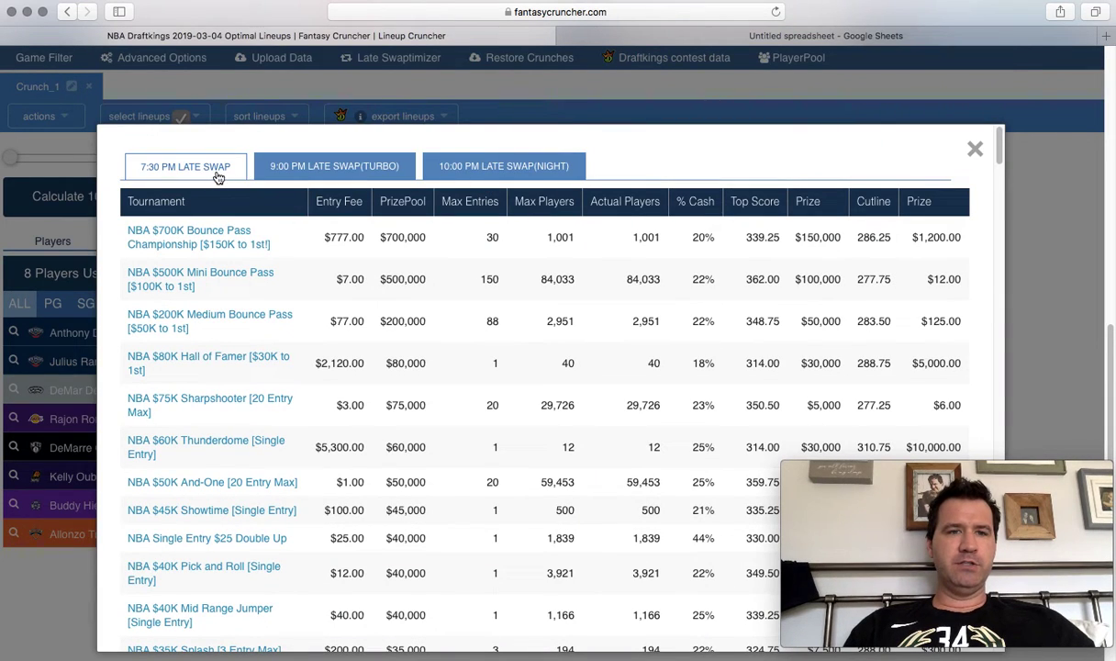
click(306, 172)
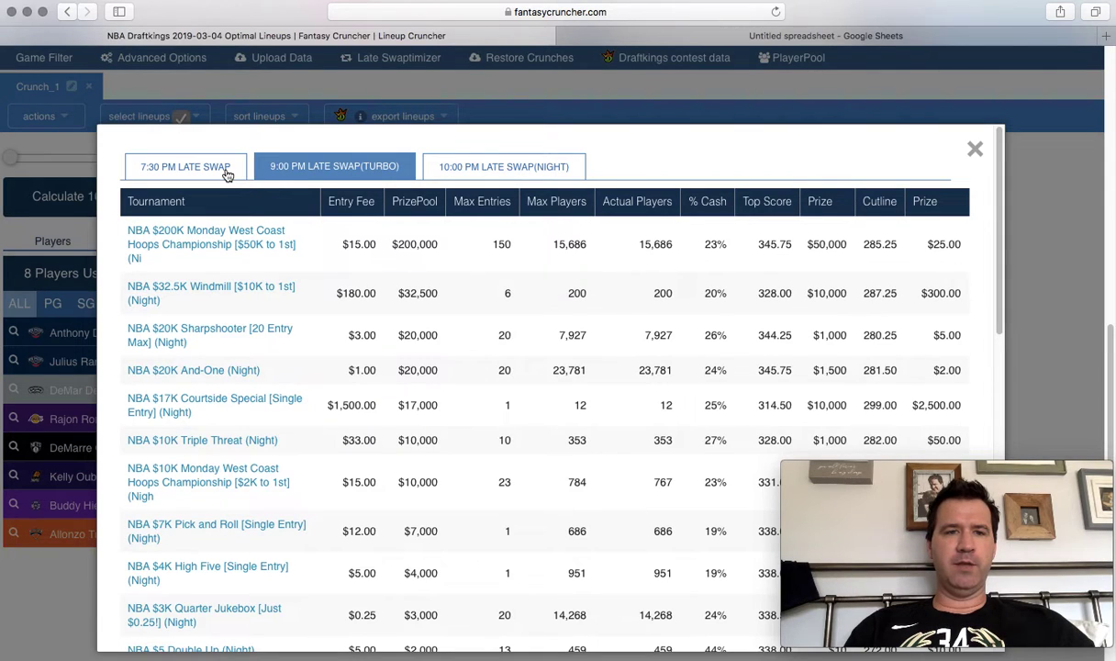
click(225, 170)
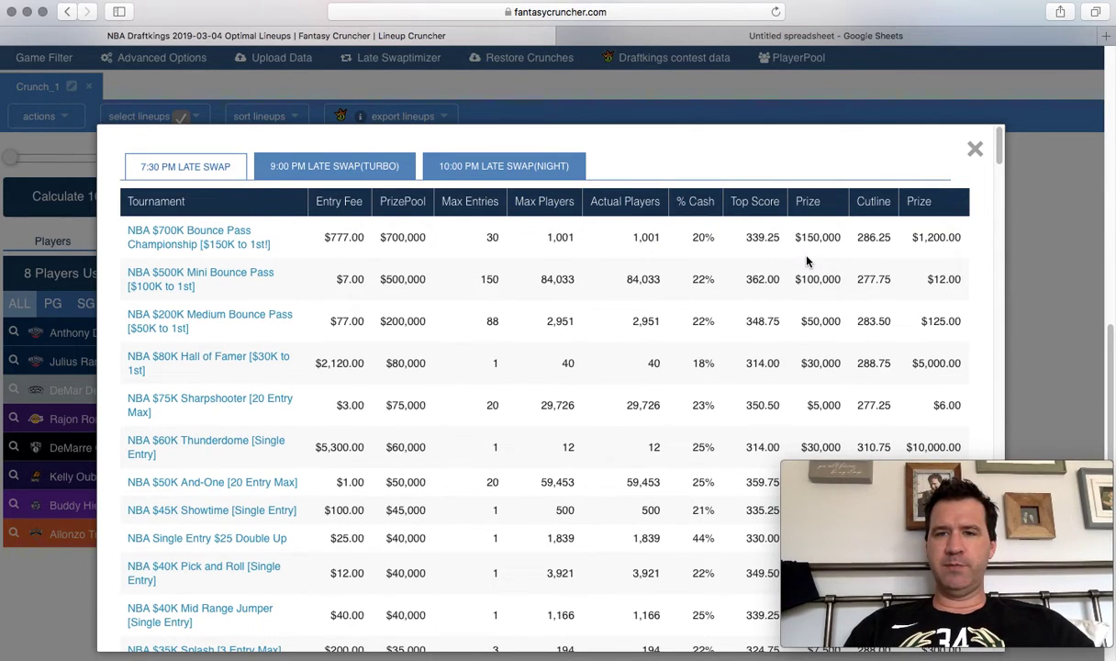
click(767, 212)
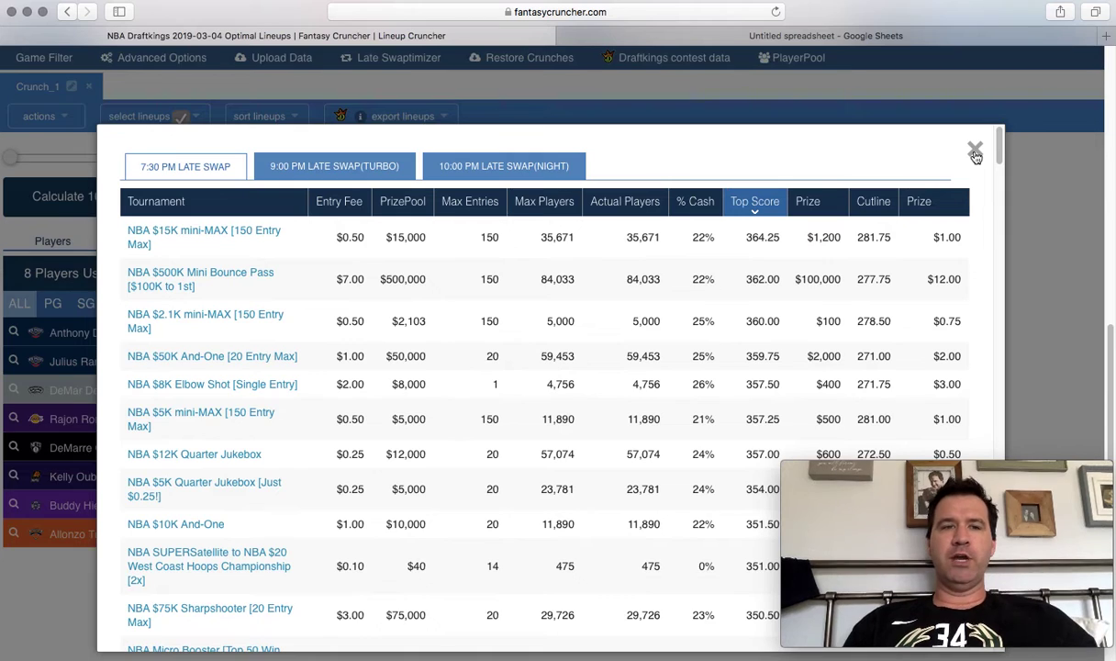
click(187, 114)
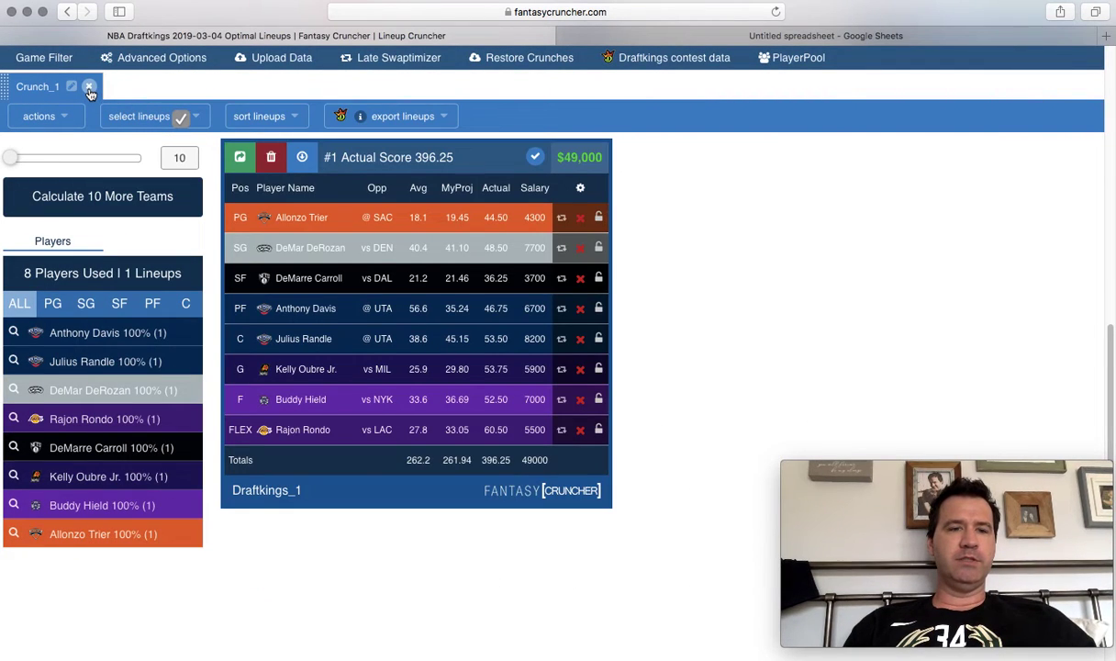
Close Crunch_1 and crunch 20 lineups from My Projections, dismissing the login error.
click(89, 86)
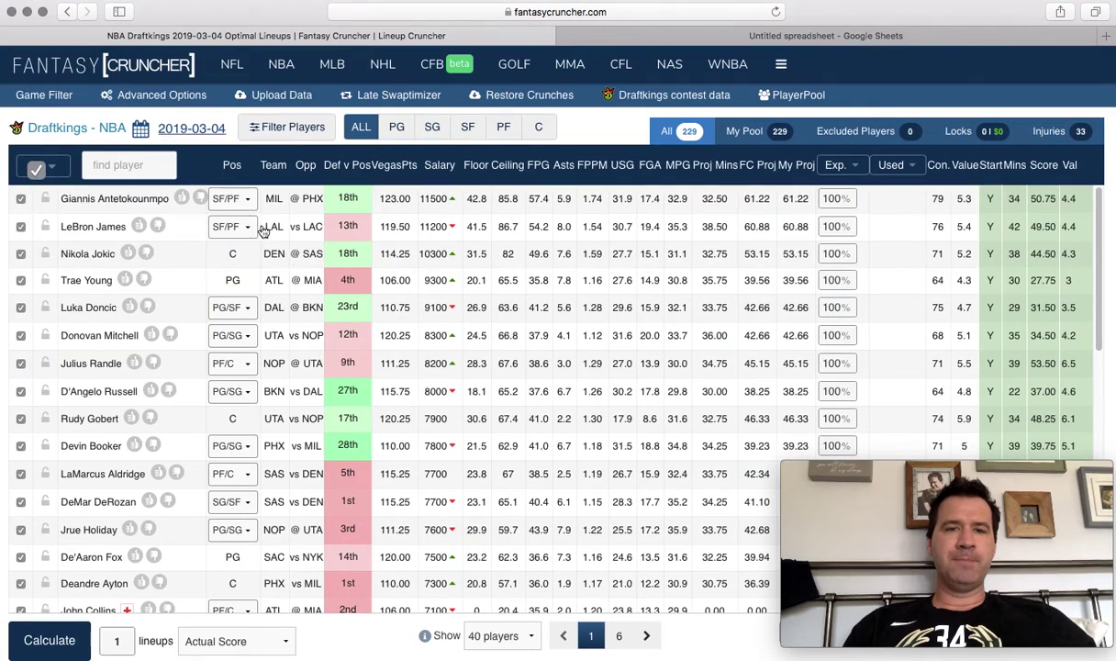
click(275, 641)
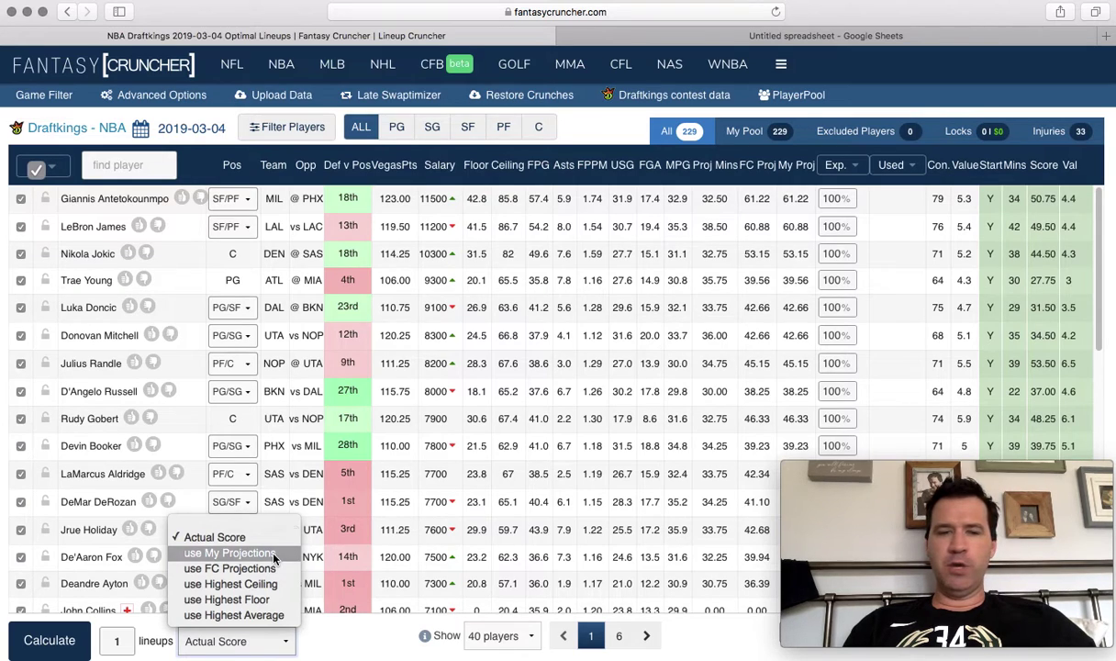
click(272, 555)
double_click(117, 641)
text(20)
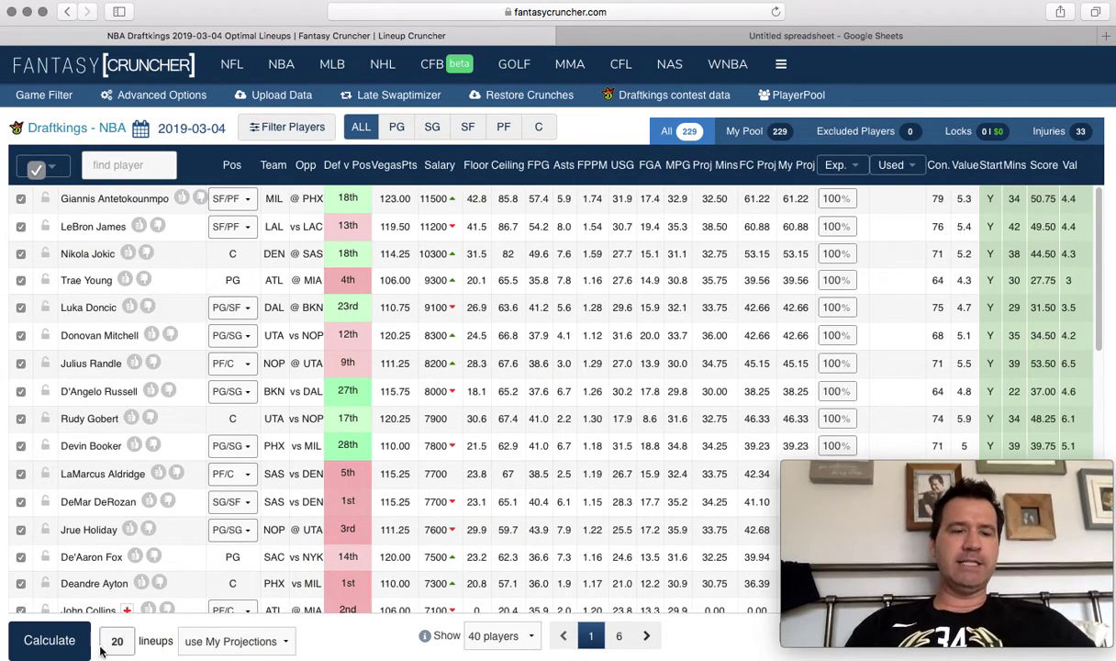
click(50, 641)
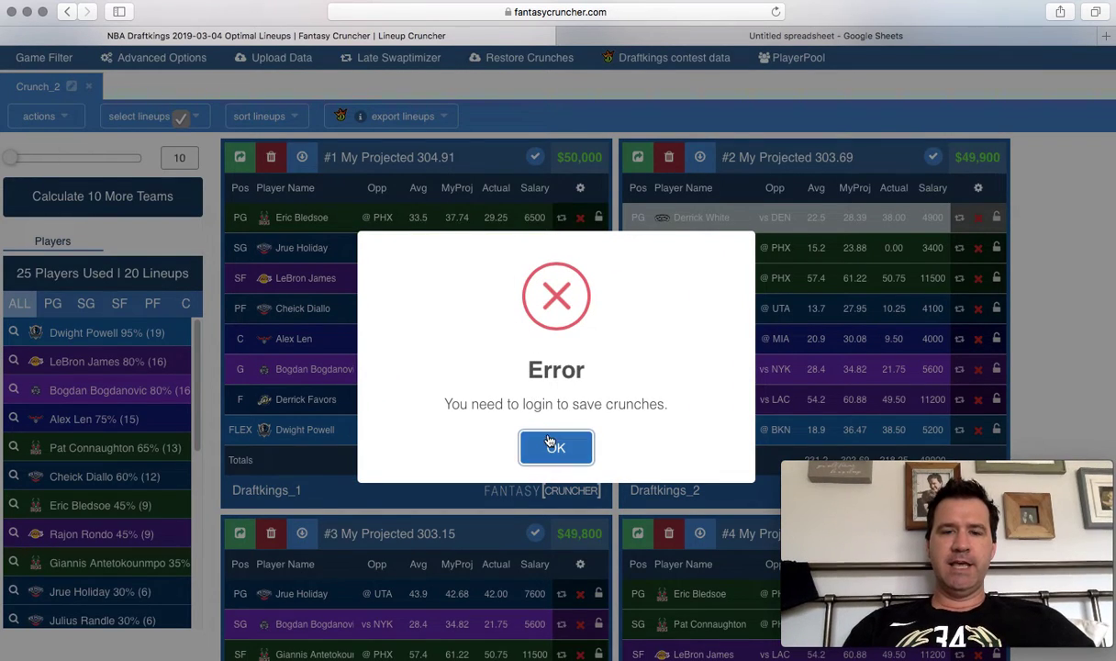
click(553, 446)
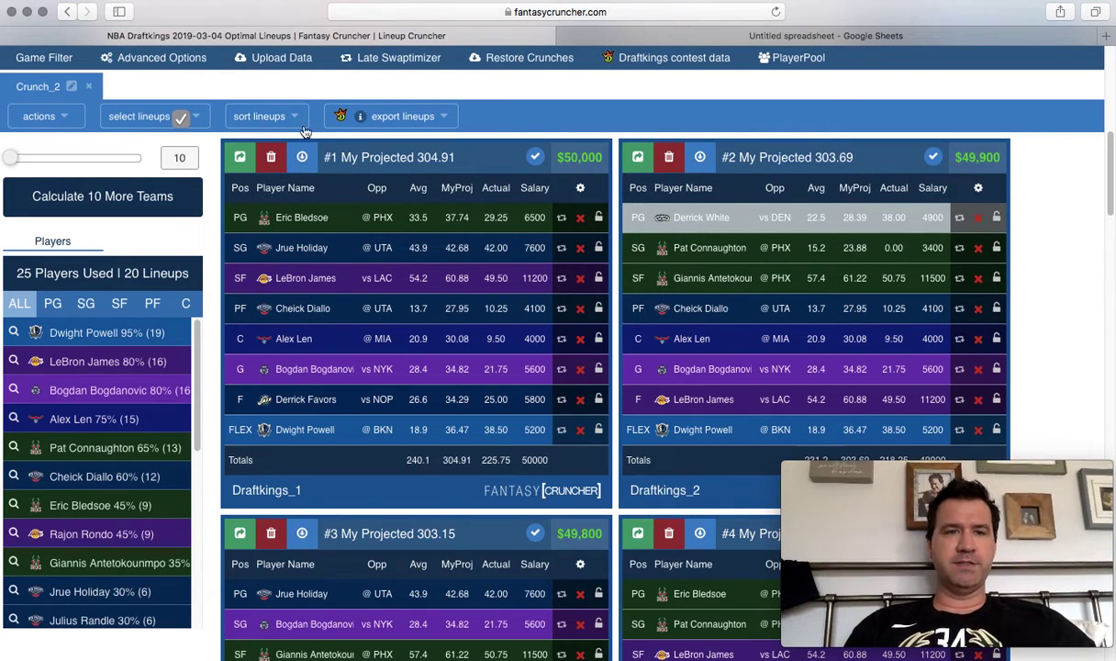
Sort Crunch_2 by Actual Score (Desc) and mark lineup #11's 293.75 total.
click(272, 117)
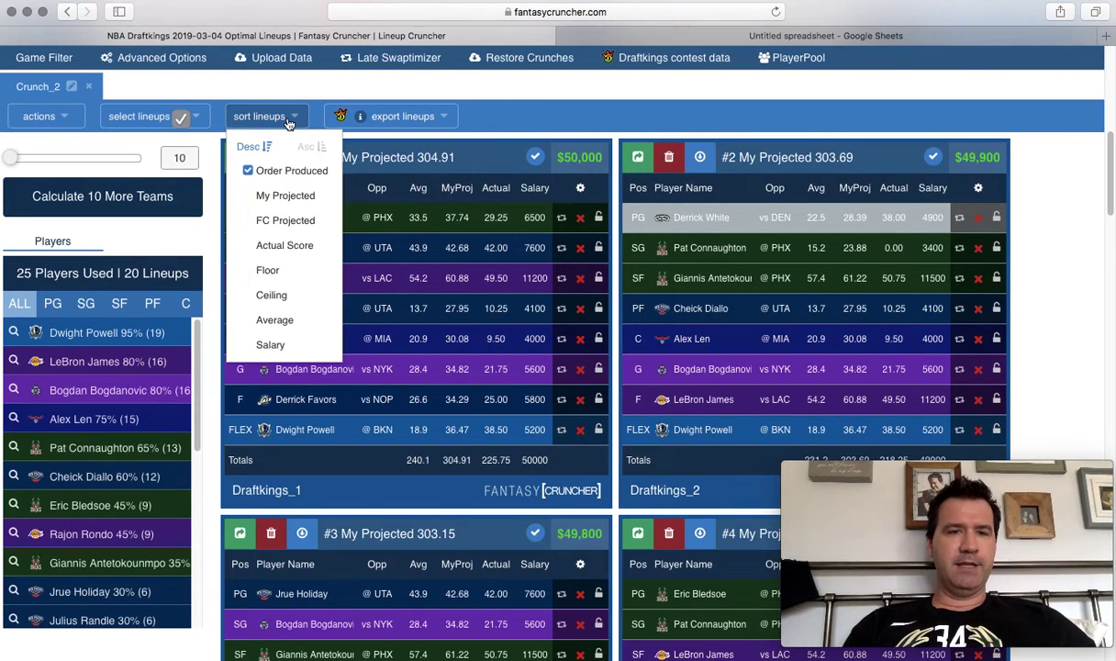
click(319, 246)
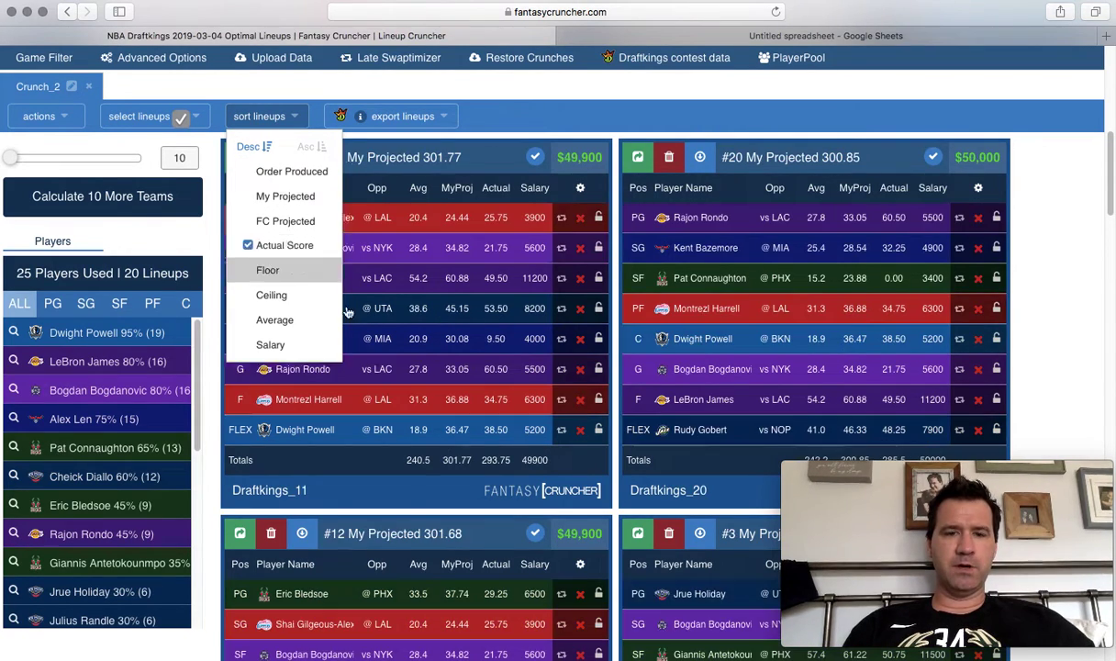
drag(513, 468, 483, 464)
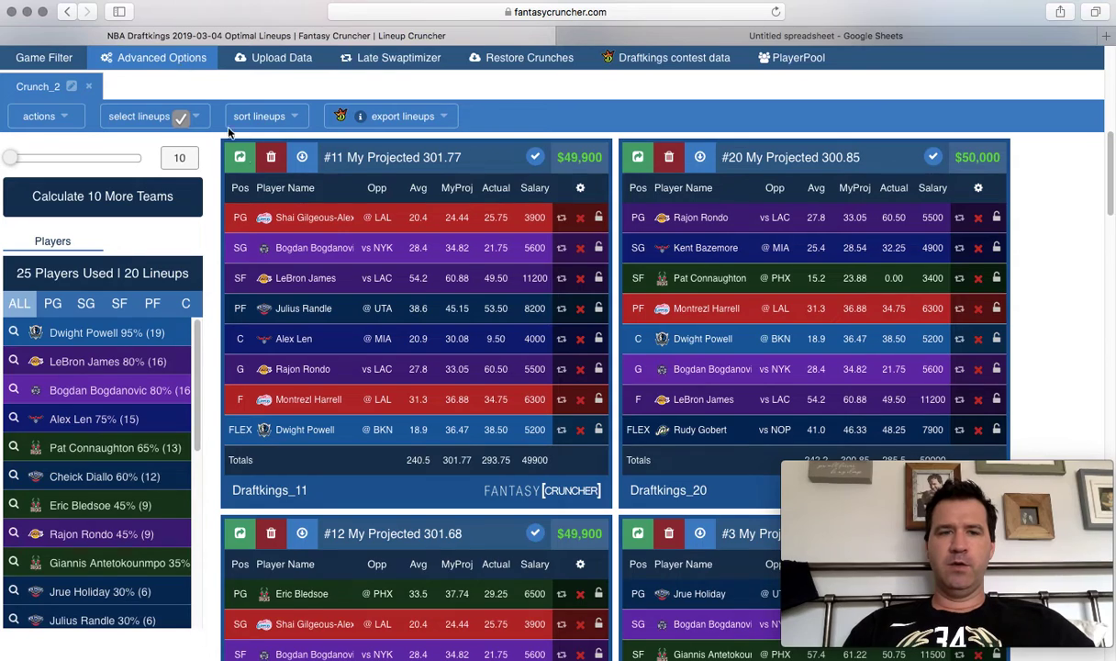
click(181, 66)
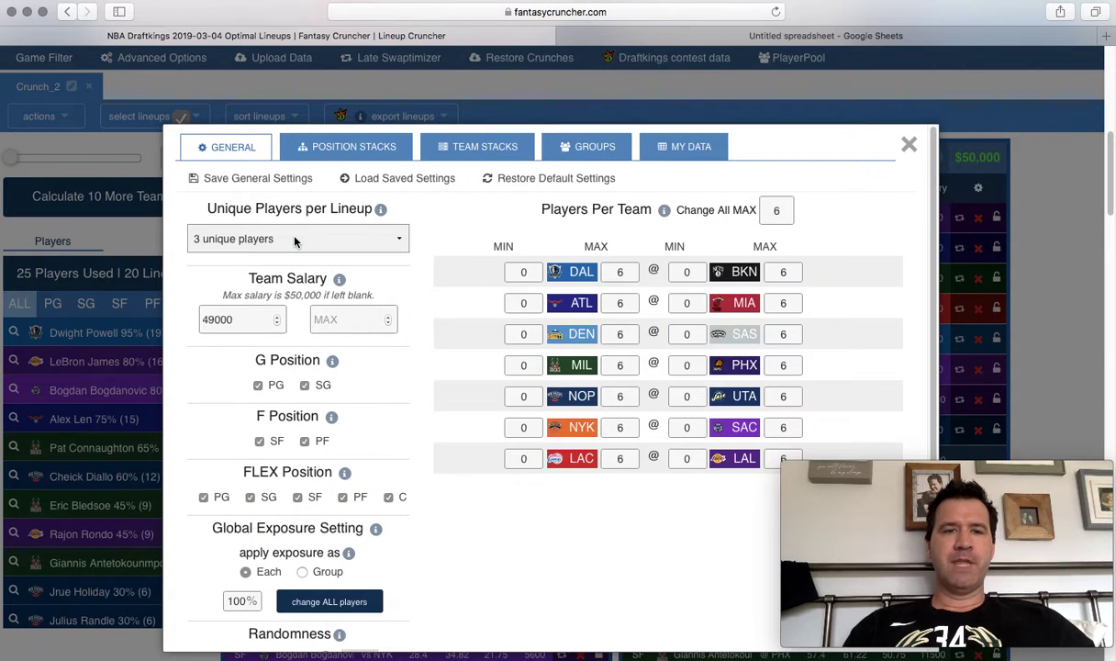
Set Unique Players per Lineup to 1 unique player (Default).
click(293, 241)
click(277, 205)
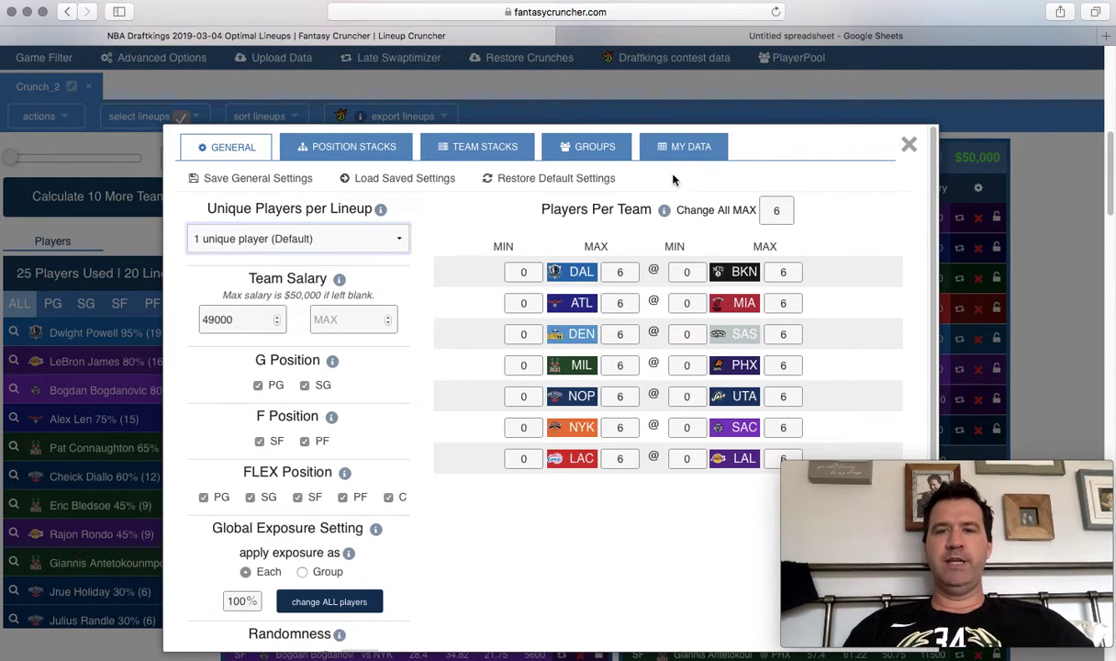
click(250, 241)
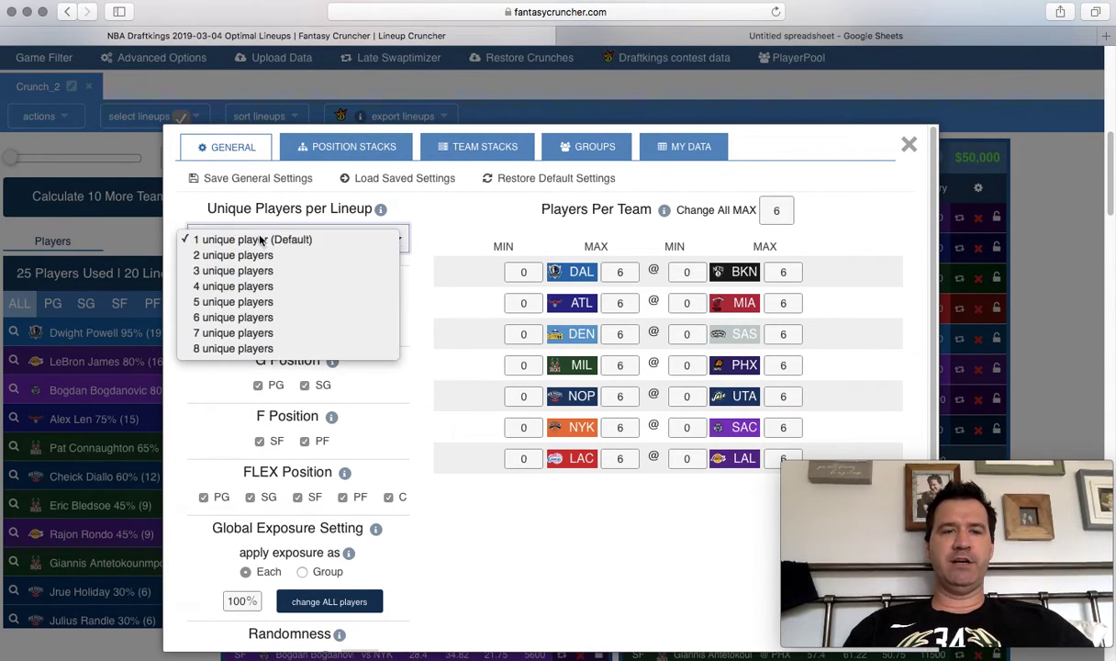
click(427, 230)
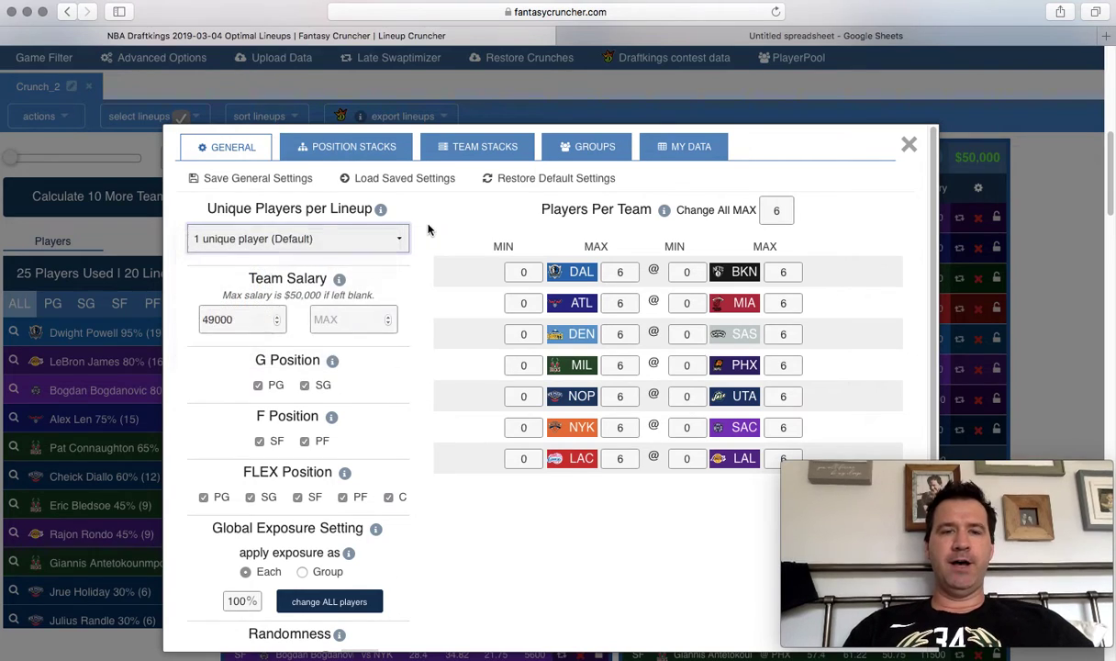
click(404, 235)
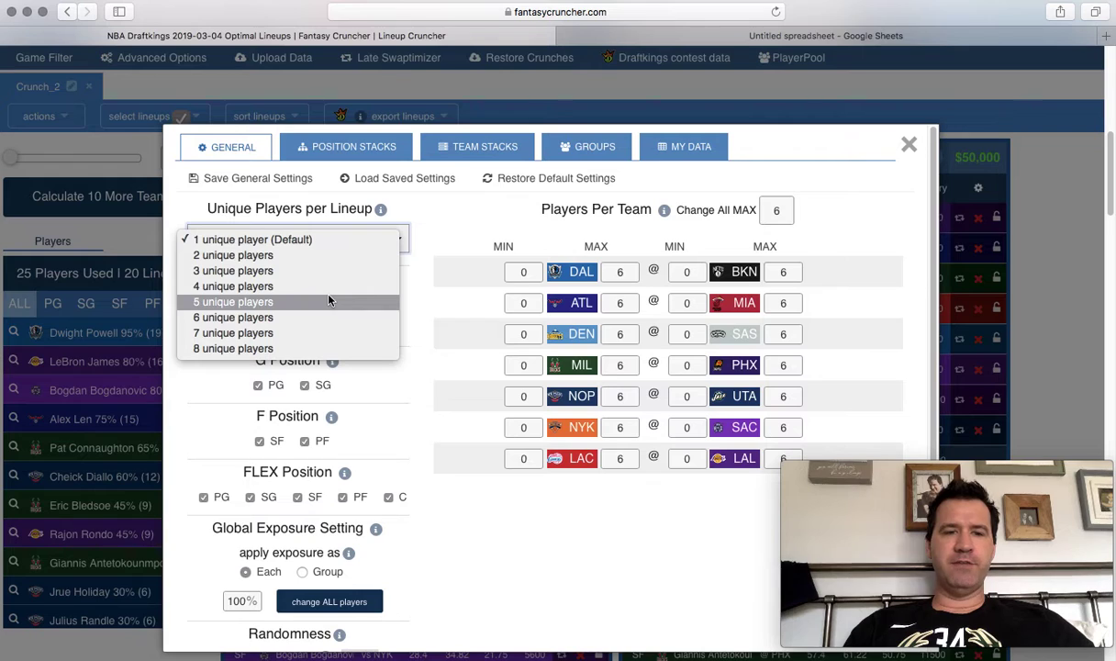
click(452, 236)
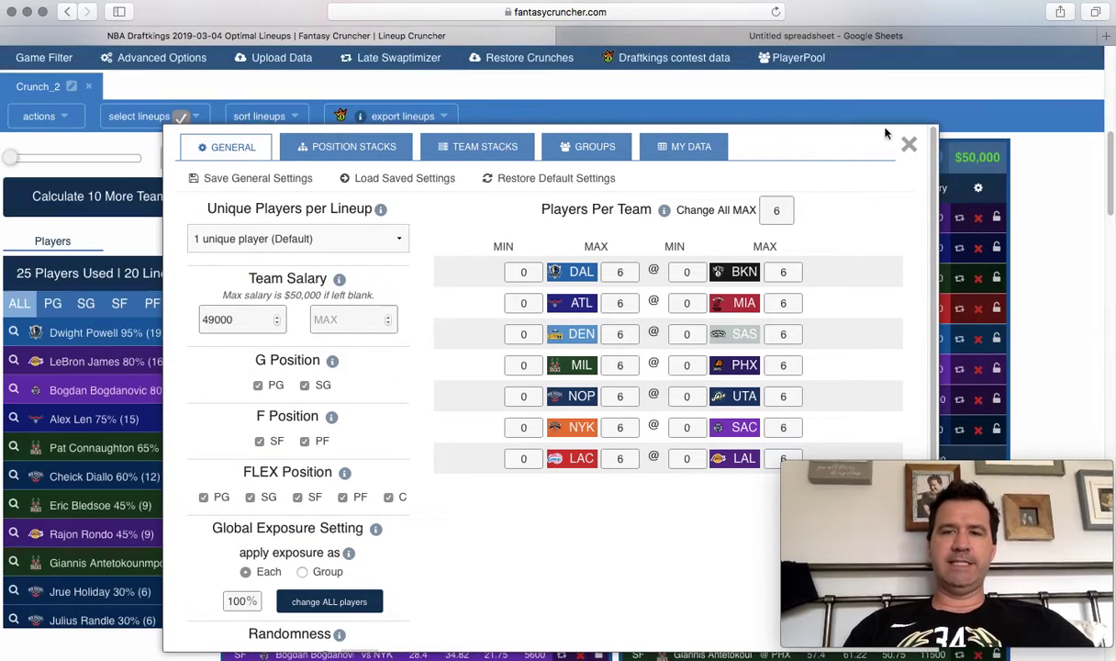
Close advanced settings, rename Crunch_2 to '3 Unique', and dismiss the login error.
click(909, 144)
scroll(128, 161, up, 2)
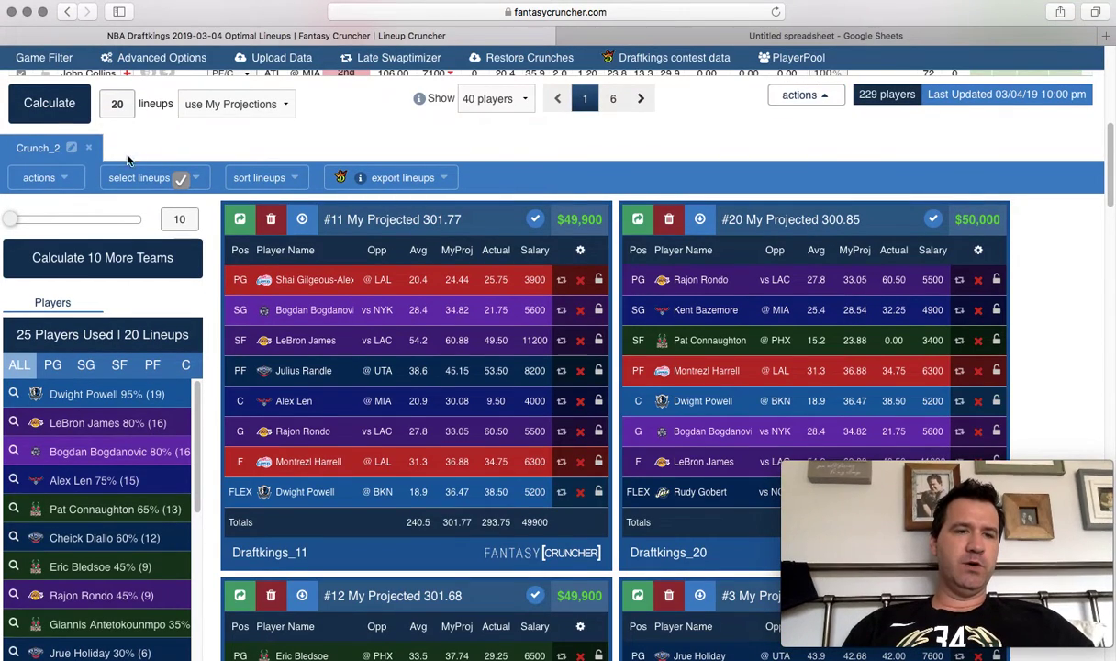
click(71, 147)
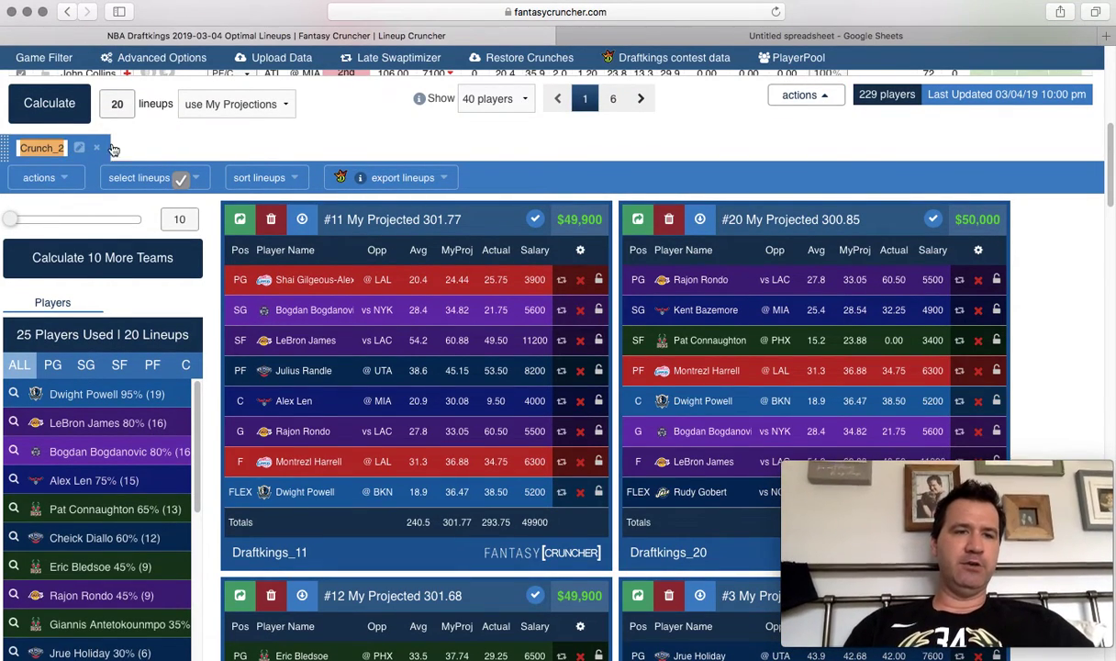
click(113, 150)
click(78, 149)
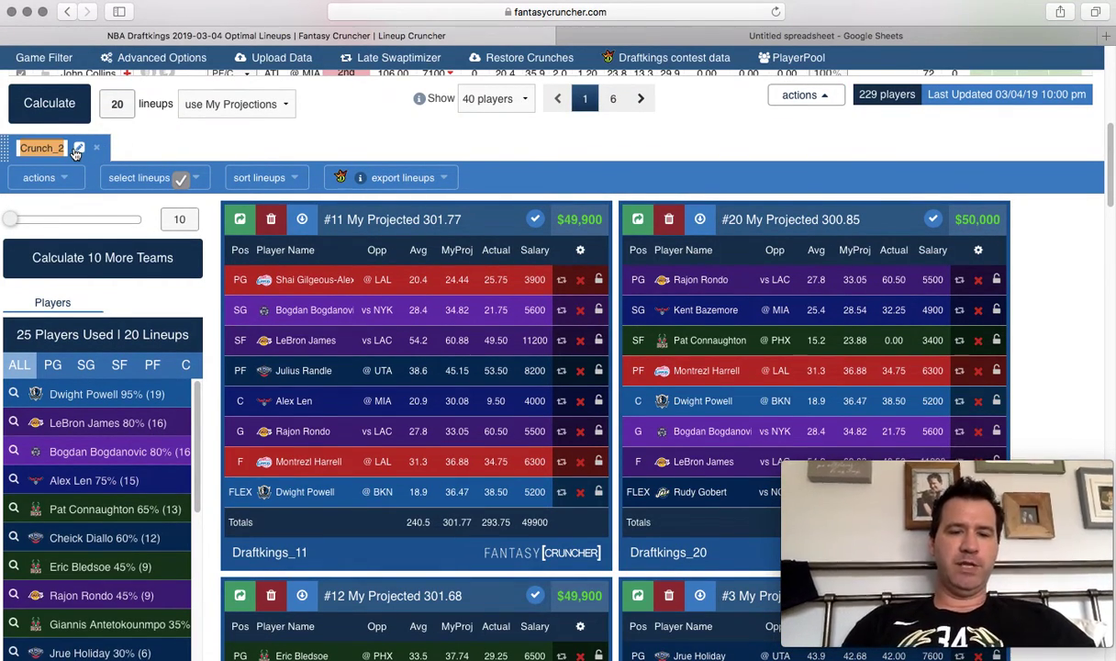
text(3 U)
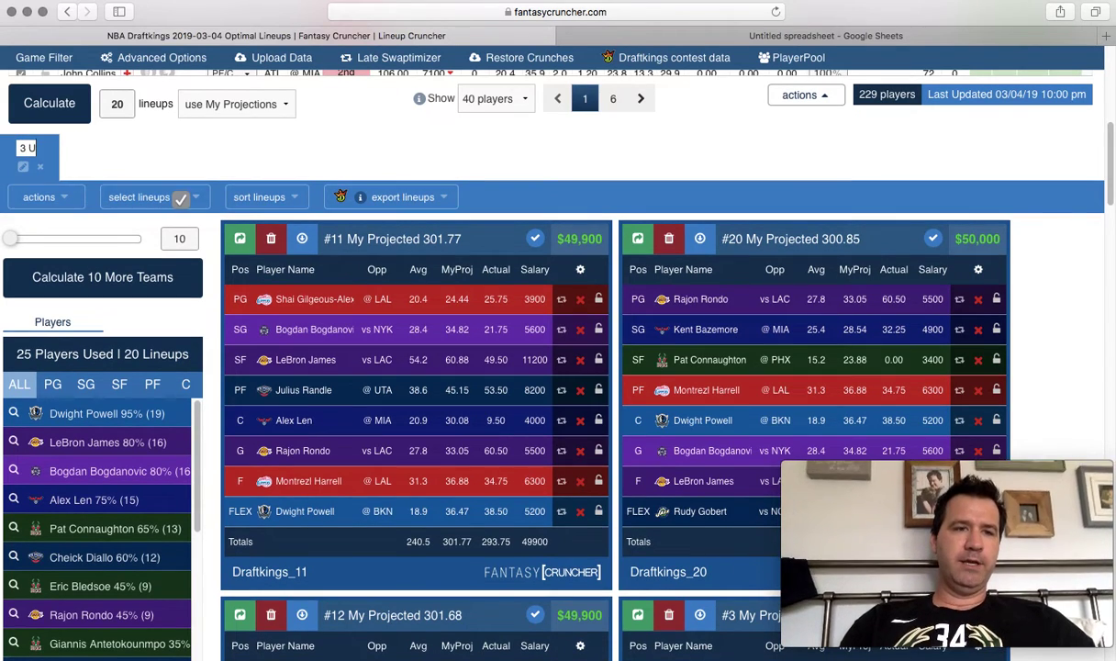
text(nique)
key(Return)
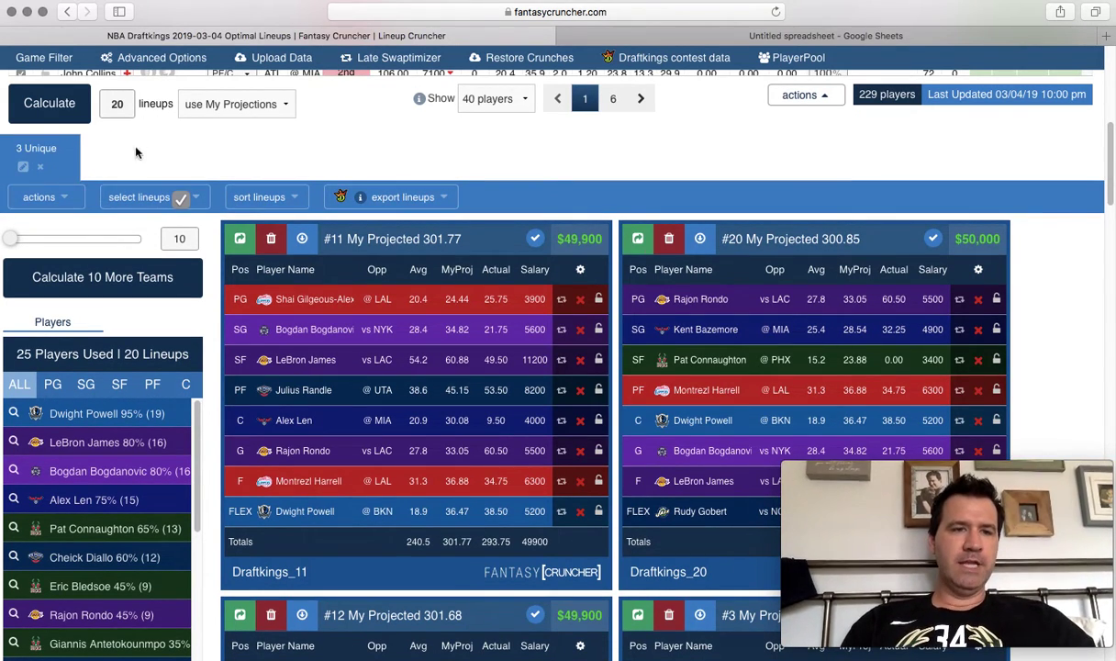
click(39, 196)
click(41, 222)
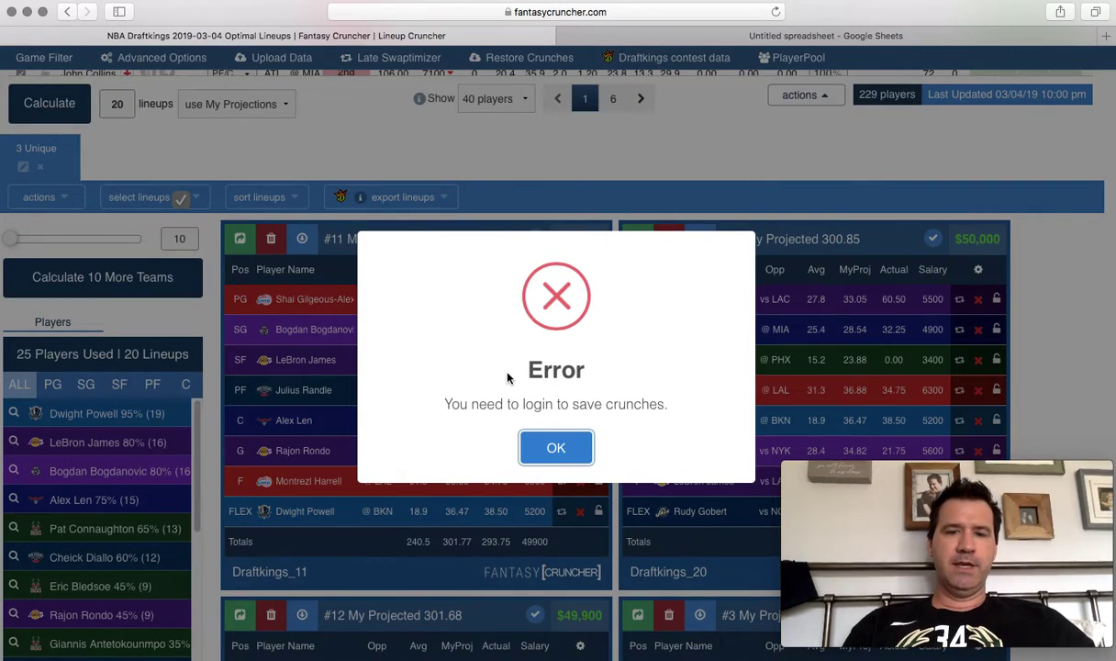
click(564, 456)
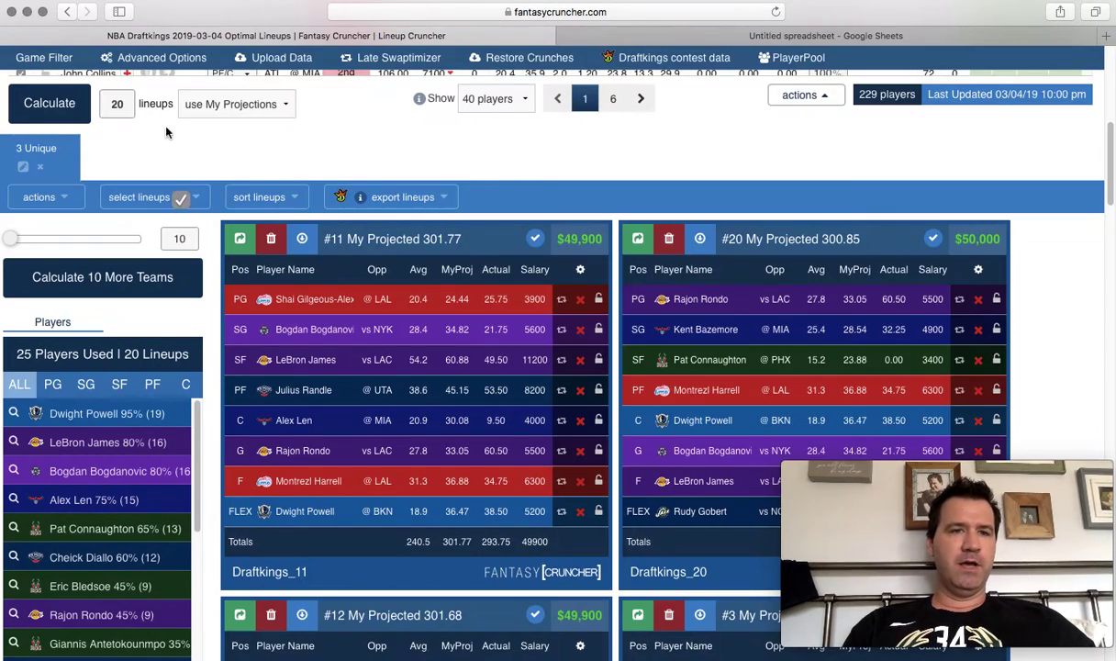
click(149, 66)
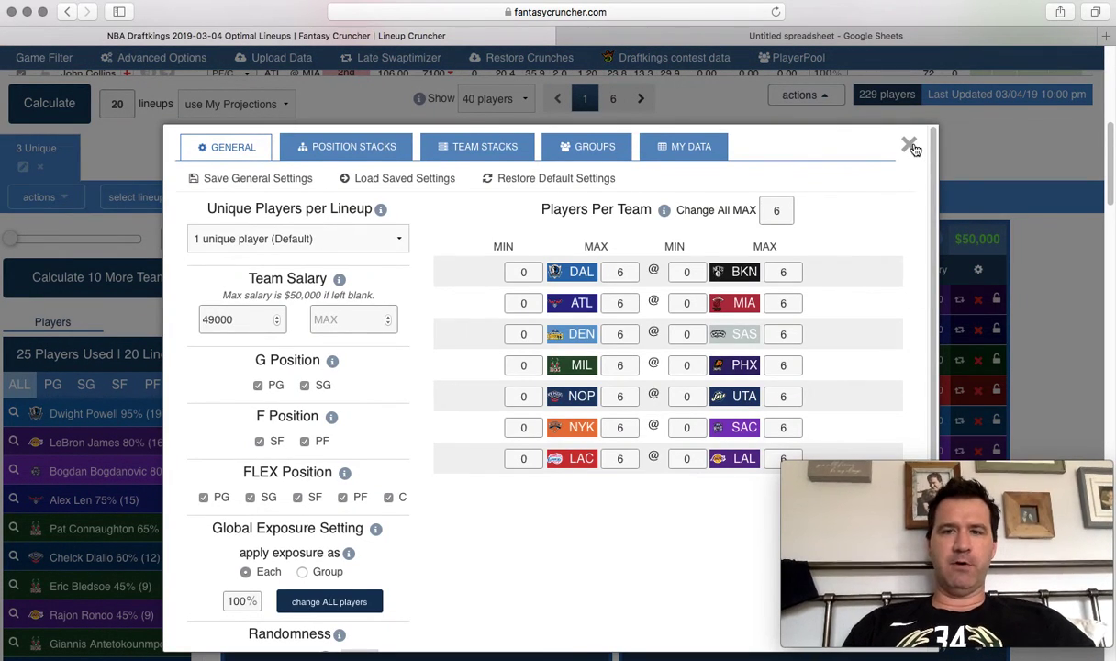
Calculate a new 20-lineup Crunch_3 with 1 unique player and sort it by Actual Score.
click(910, 147)
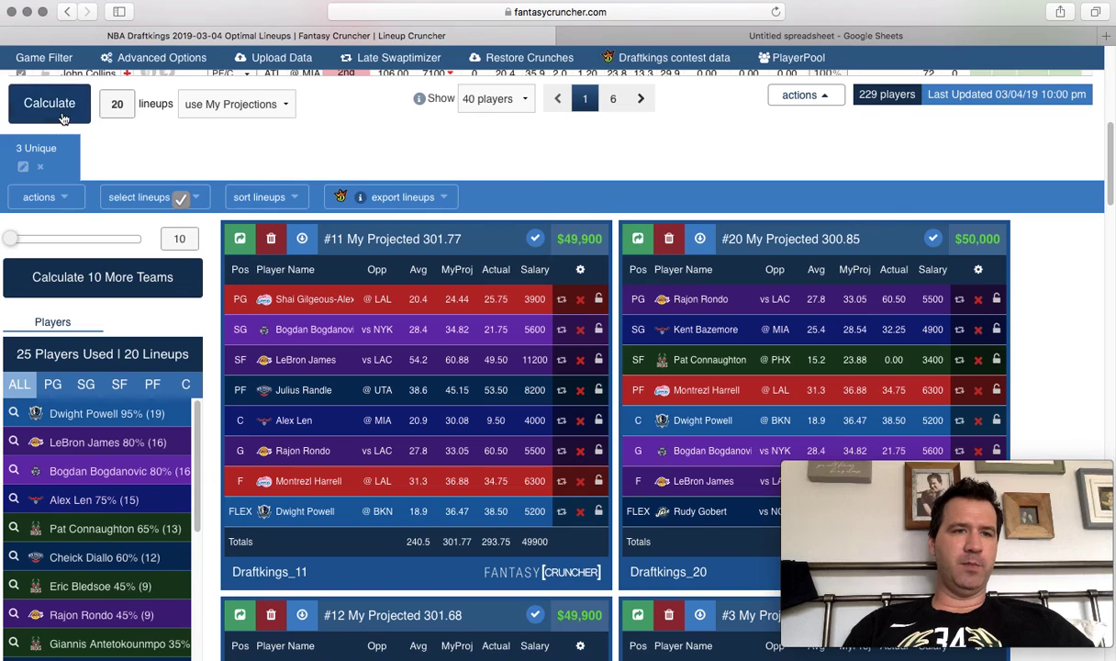
click(63, 117)
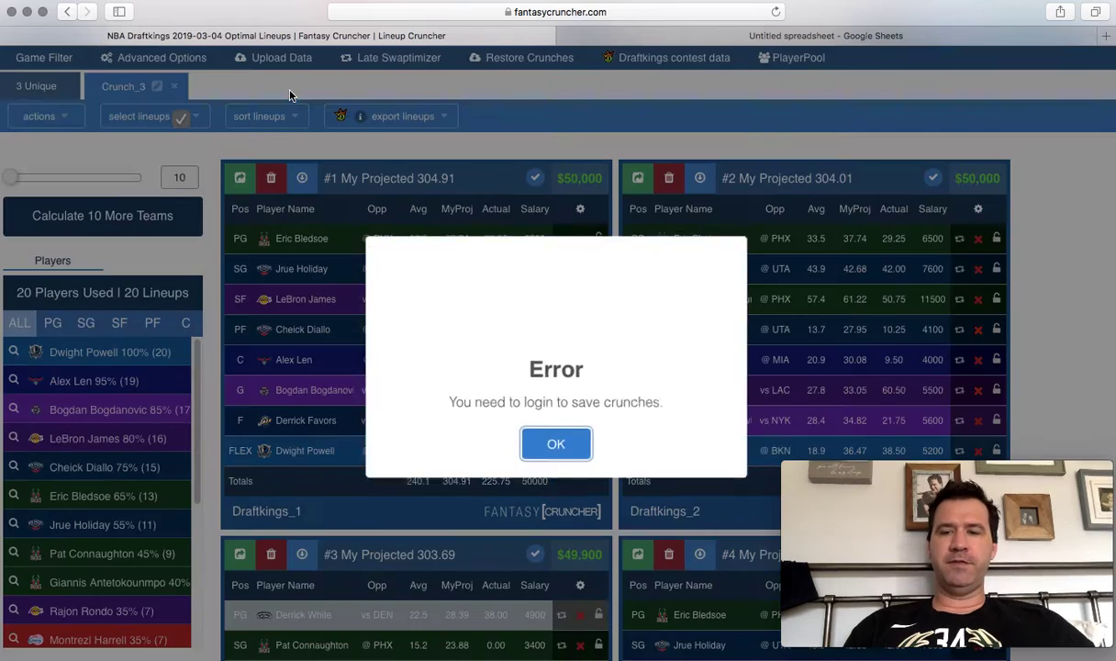
click(557, 449)
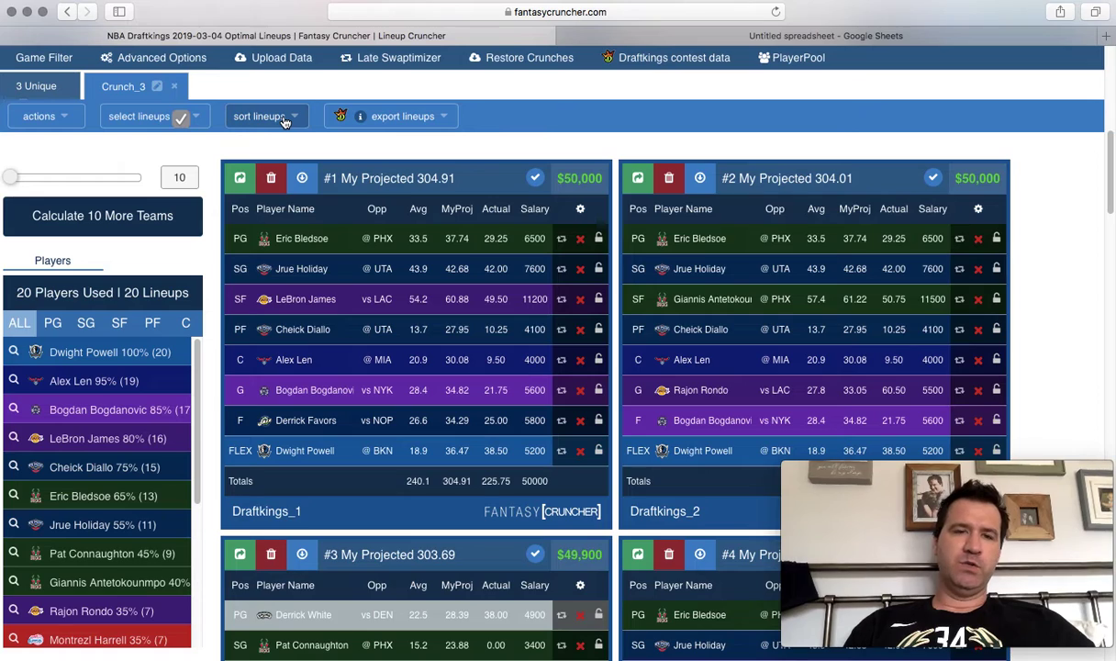
click(286, 122)
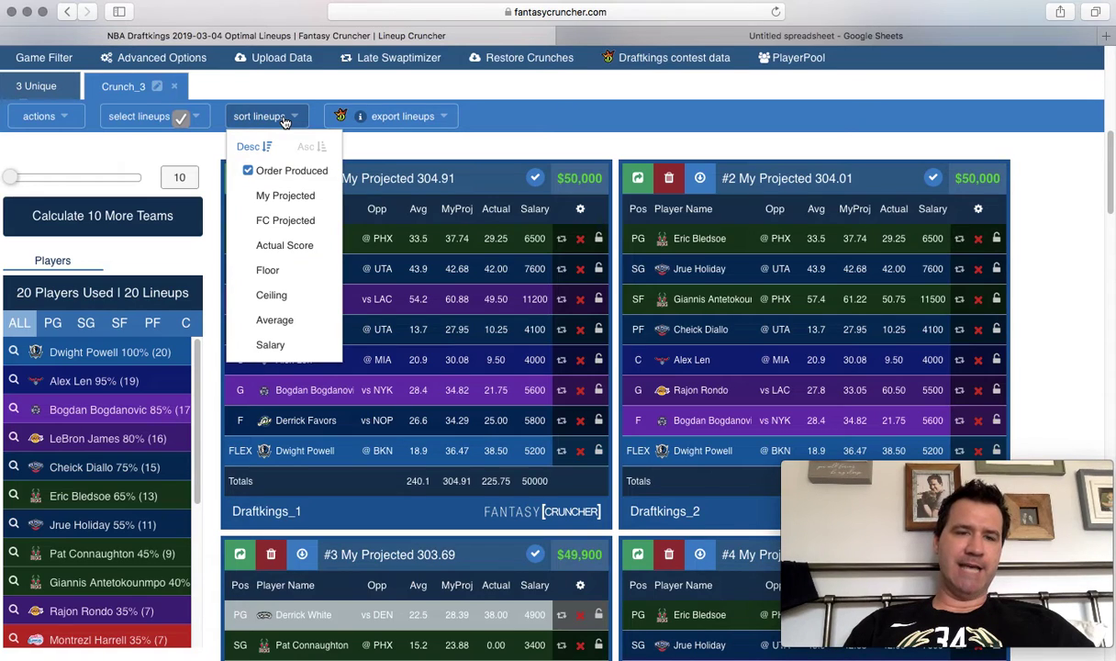
click(315, 246)
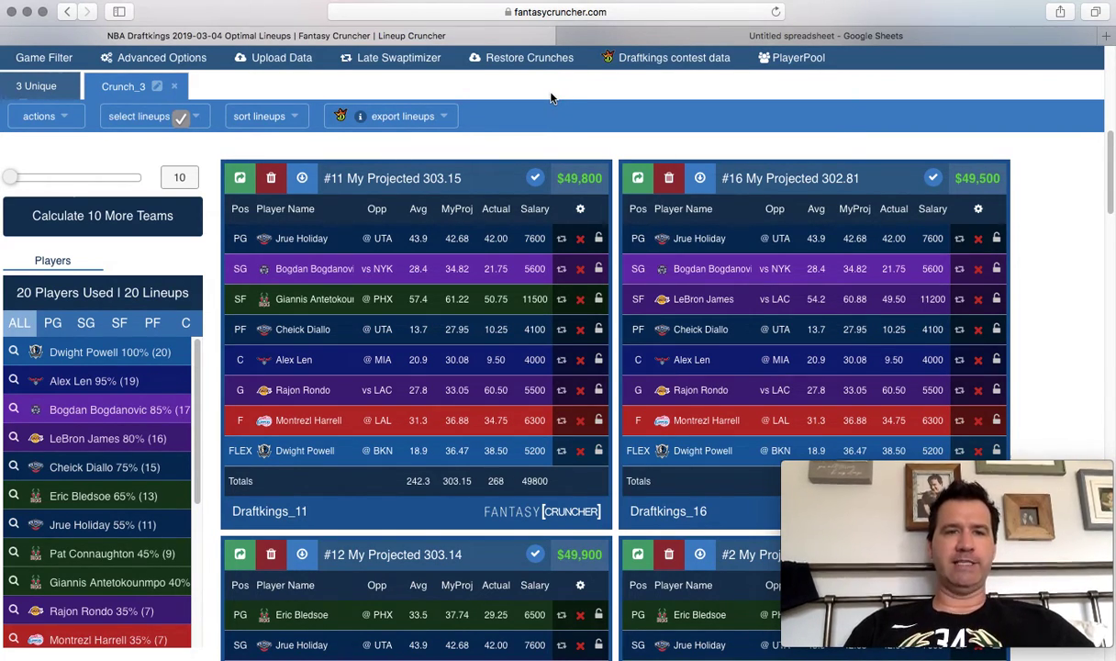
Rename Crunch_3 to '1 Unique - 268' after noting its top 268 total.
click(161, 88)
text(1 Un)
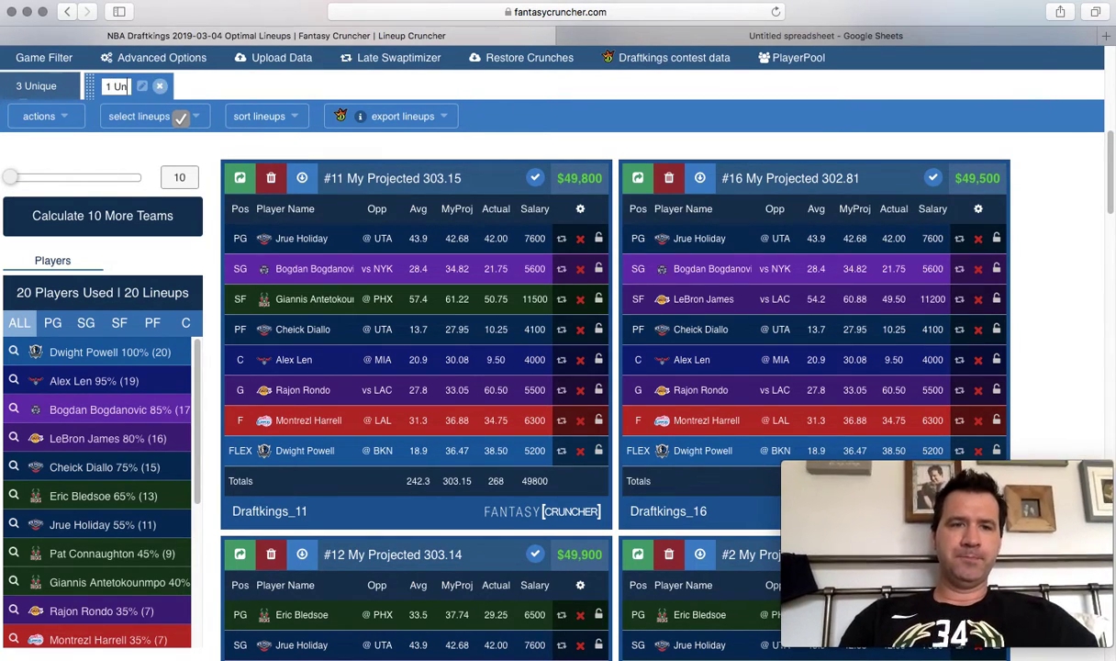
text(ique)
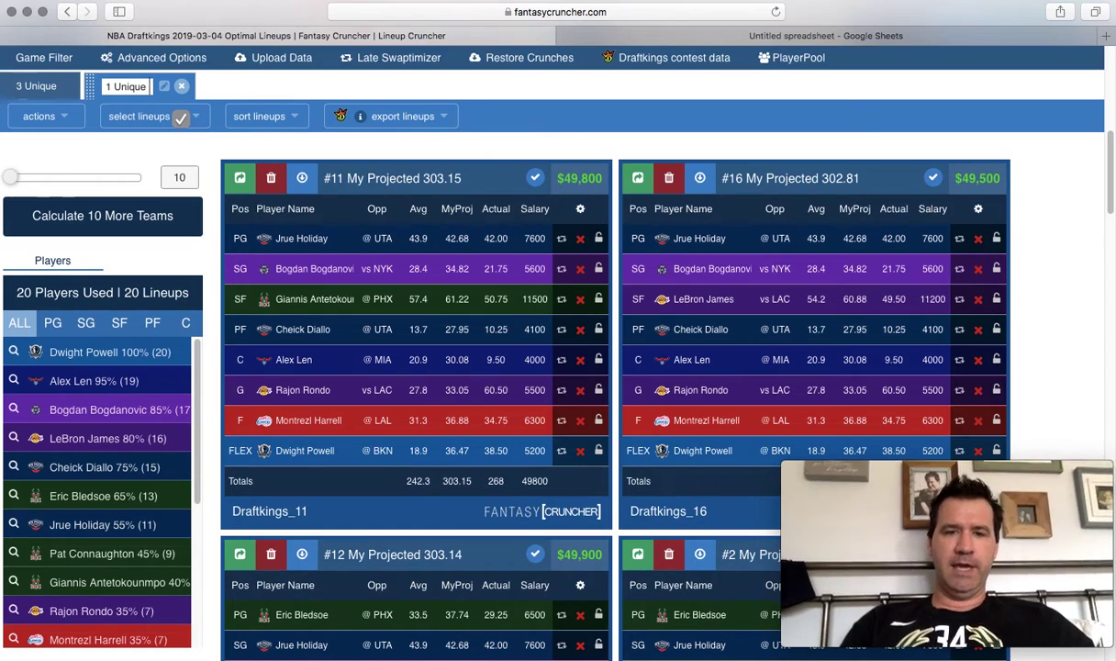
double_click(512, 487)
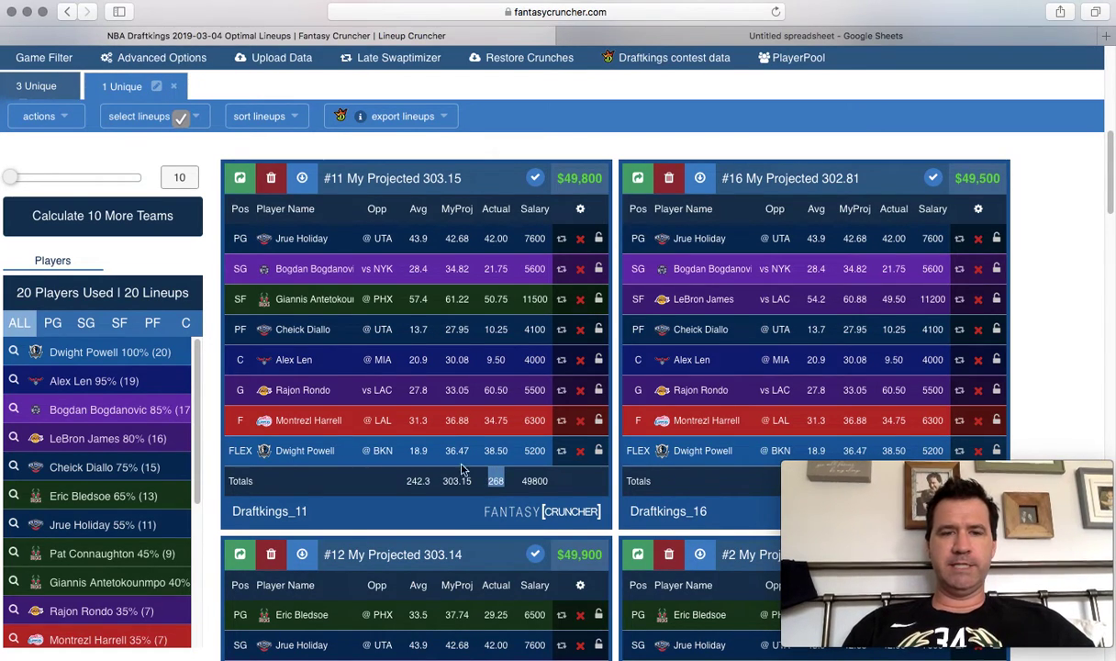
click(157, 87)
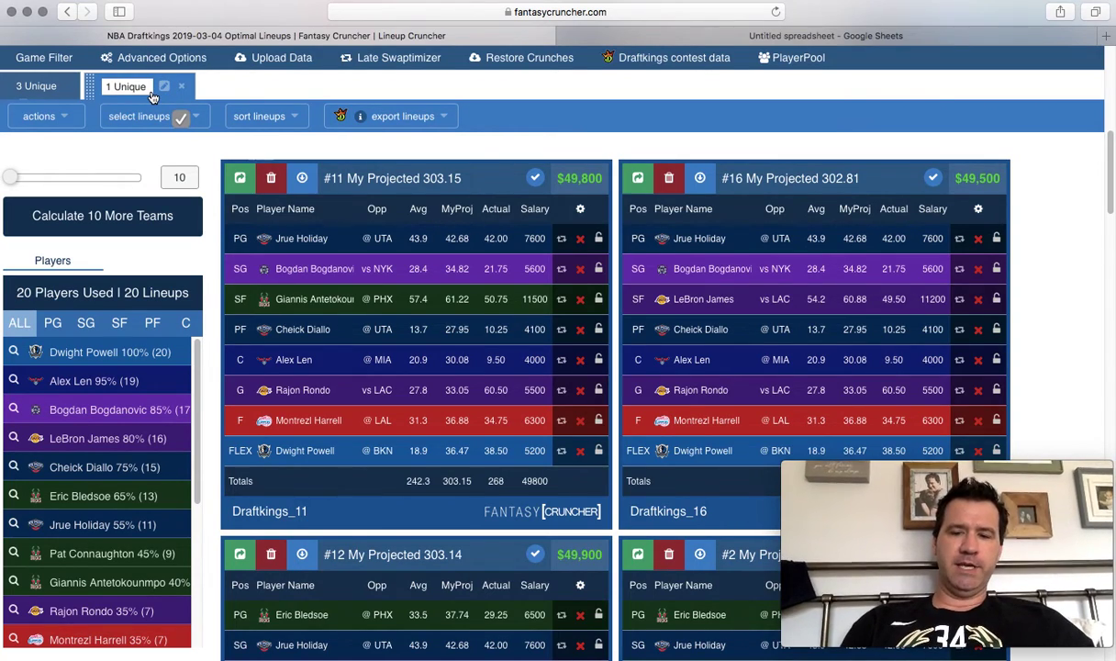
scroll(154, 97, down, 10)
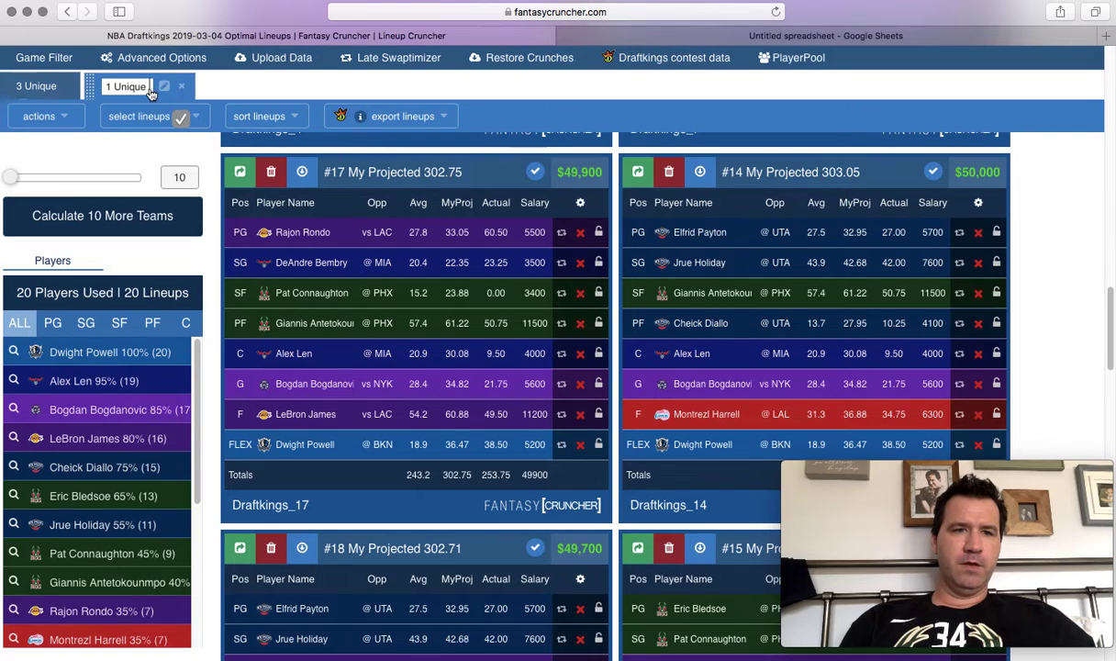
text(- 2)
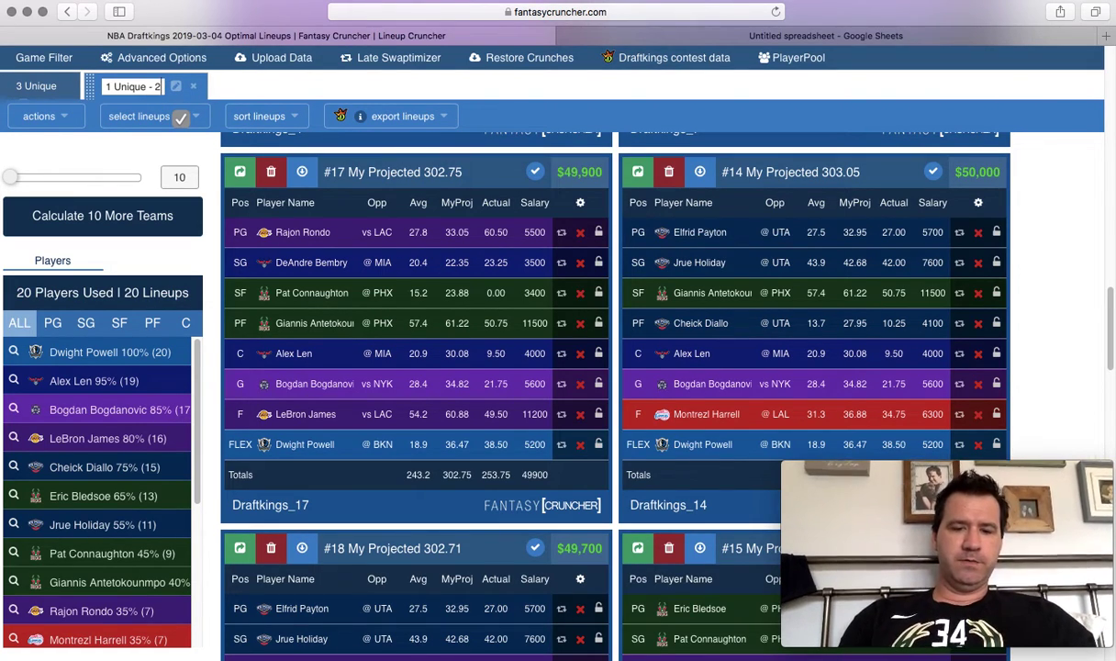
text(68)
key(Return)
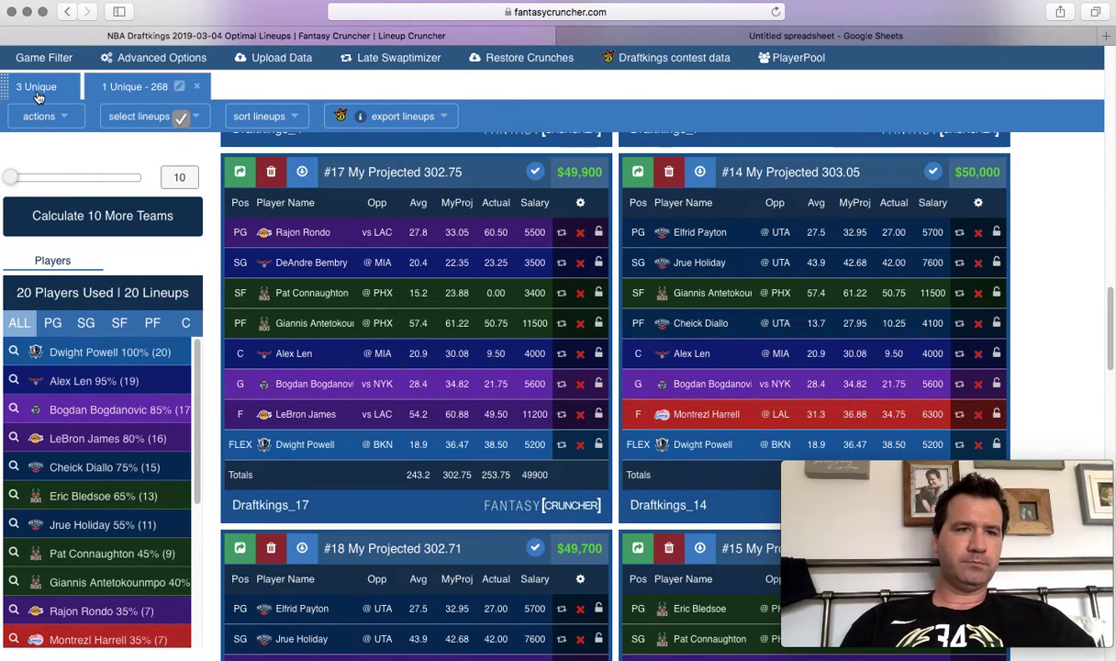
Switch to the 3 Unique crunch and mark lineup #11's 293.75 actual total.
click(37, 88)
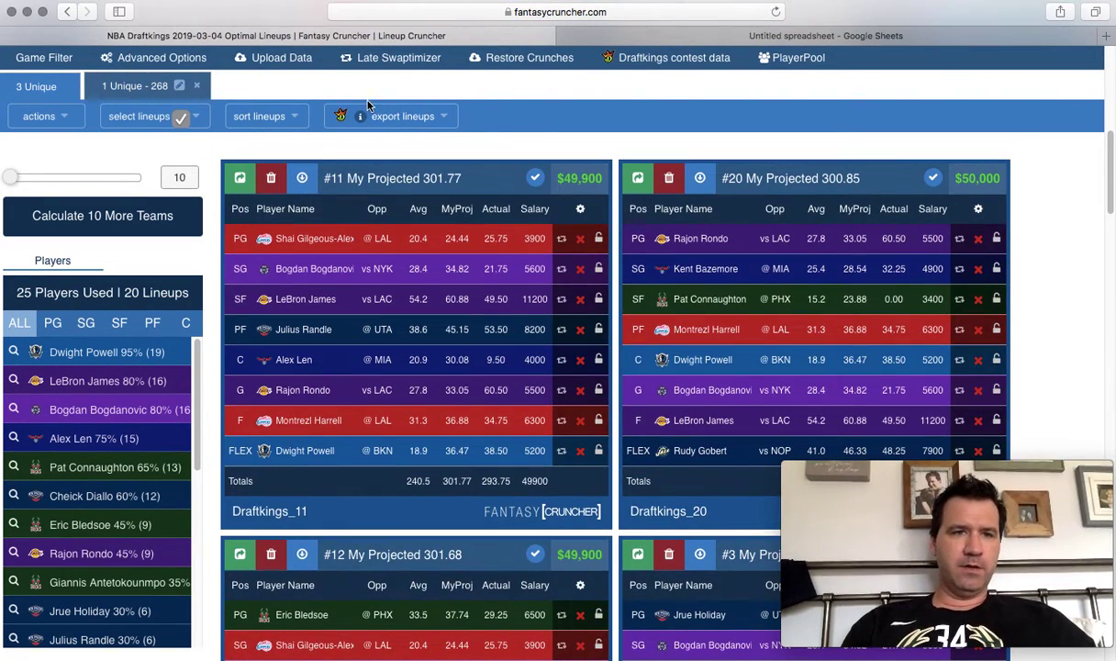
click(139, 89)
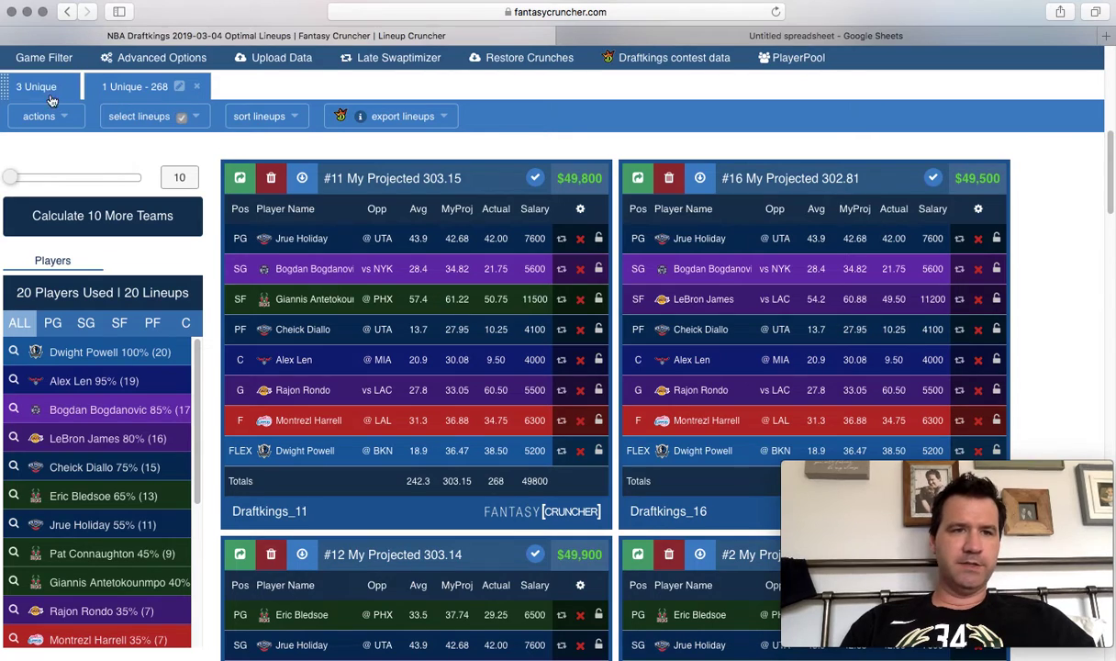
click(40, 88)
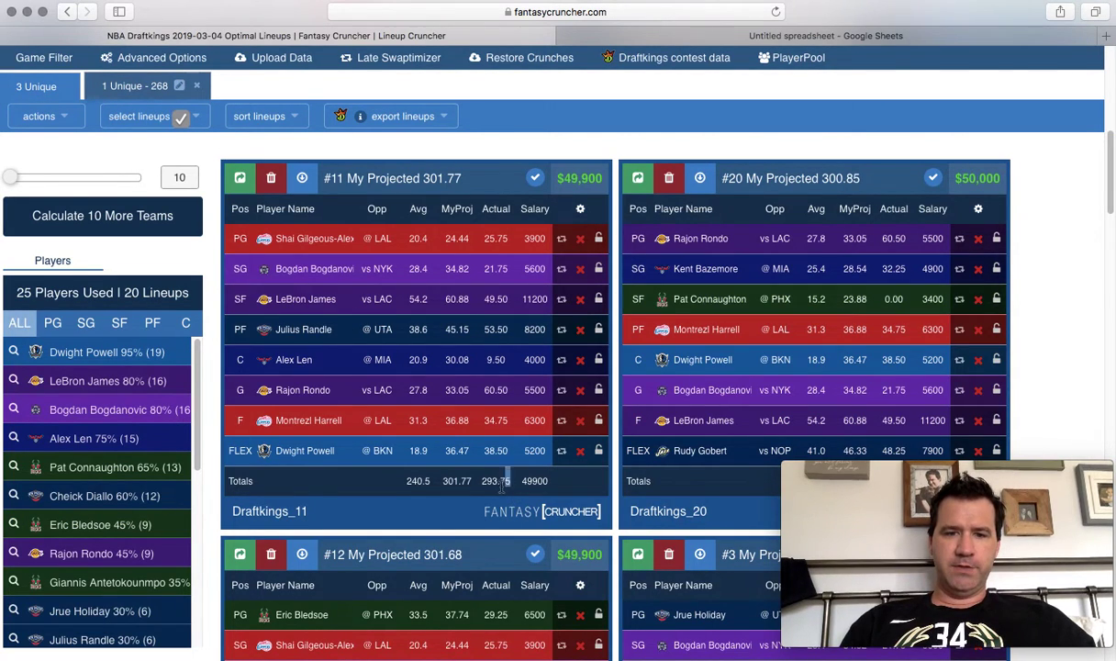
drag(507, 481, 482, 486)
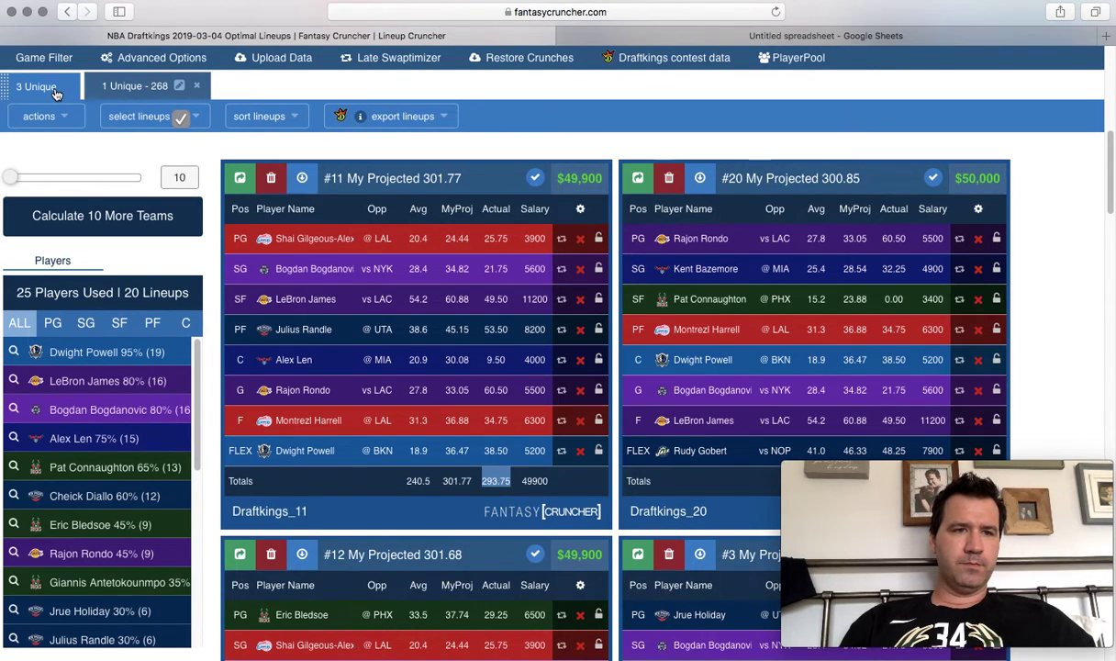
drag(61, 88, 15, 86)
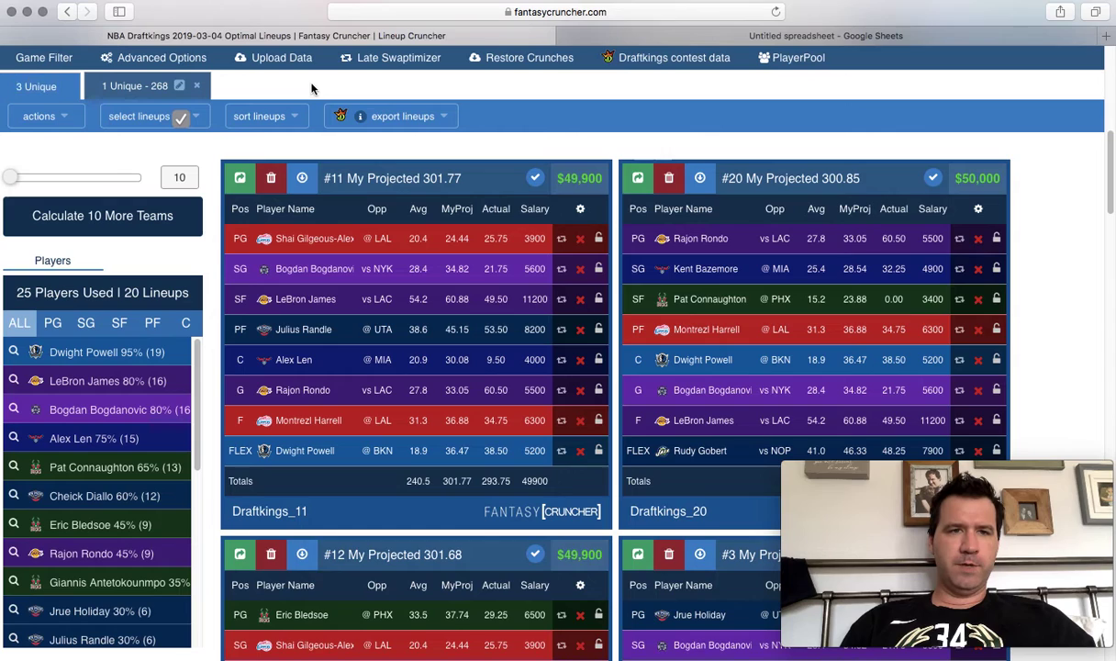
scroll(229, 101, up, 3)
click(155, 57)
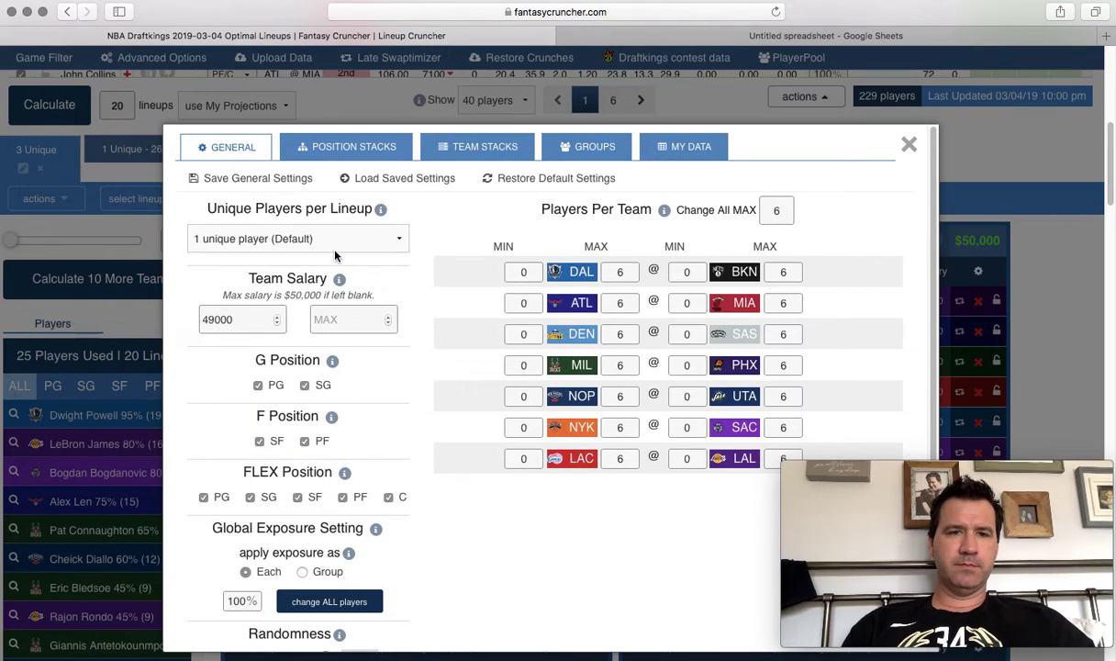
Crunch 20 lineups requiring 2 unique players and sort them by Actual Score.
click(334, 248)
click(331, 253)
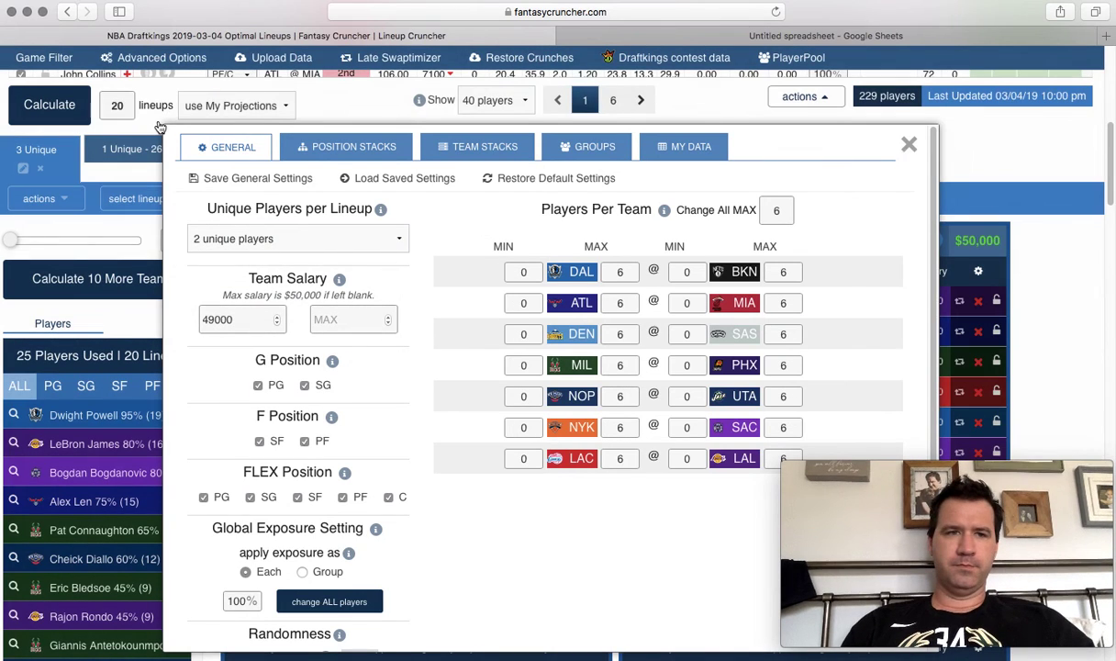
click(908, 149)
click(49, 105)
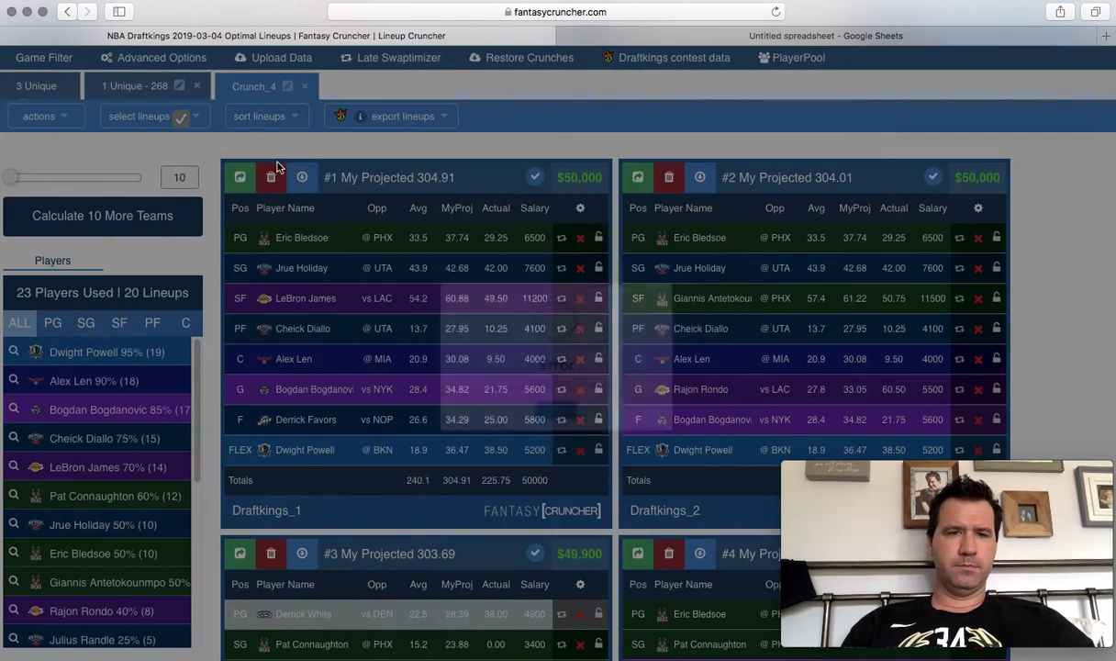
click(278, 114)
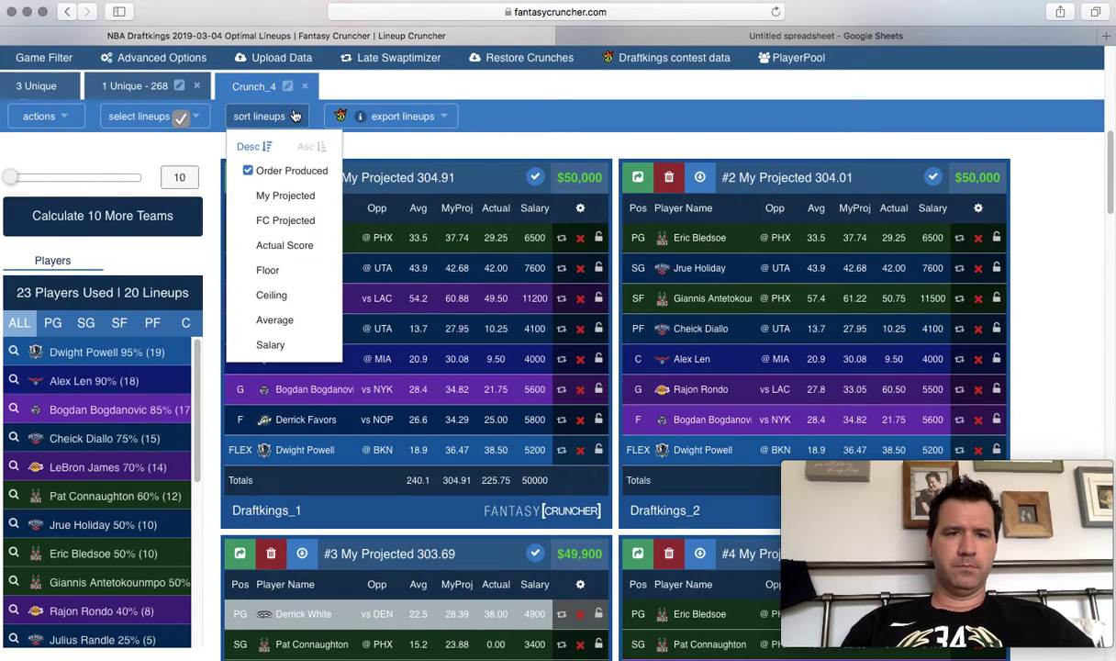
click(313, 248)
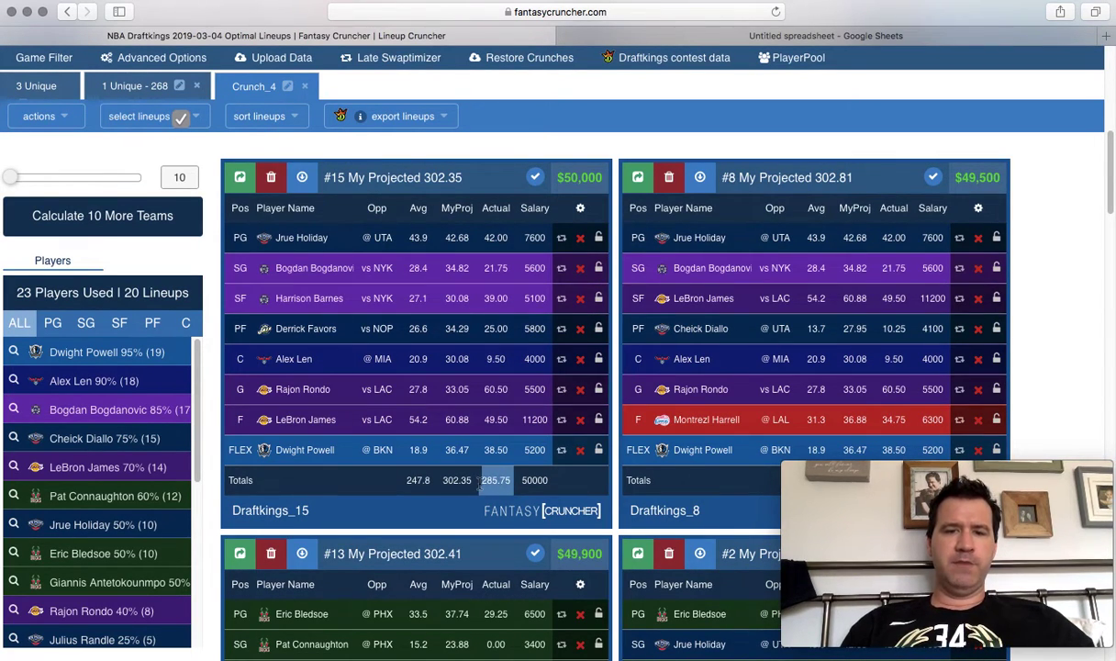
Rename Crunch_4 to '2 Unique - 285.75'.
click(288, 85)
text(2)
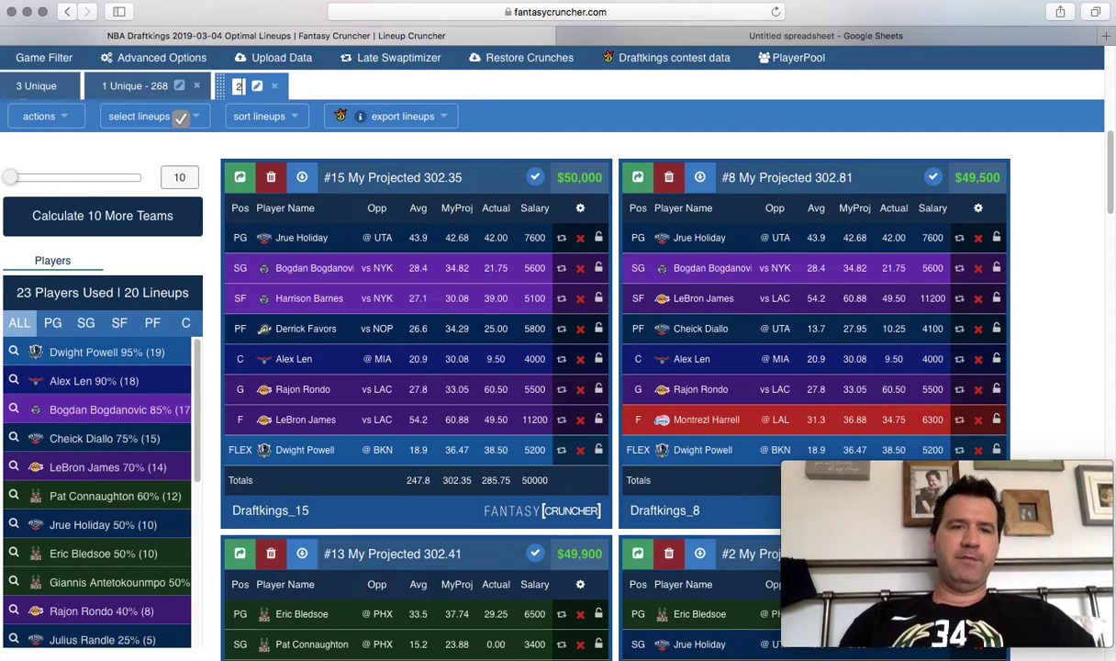
text( Unique -)
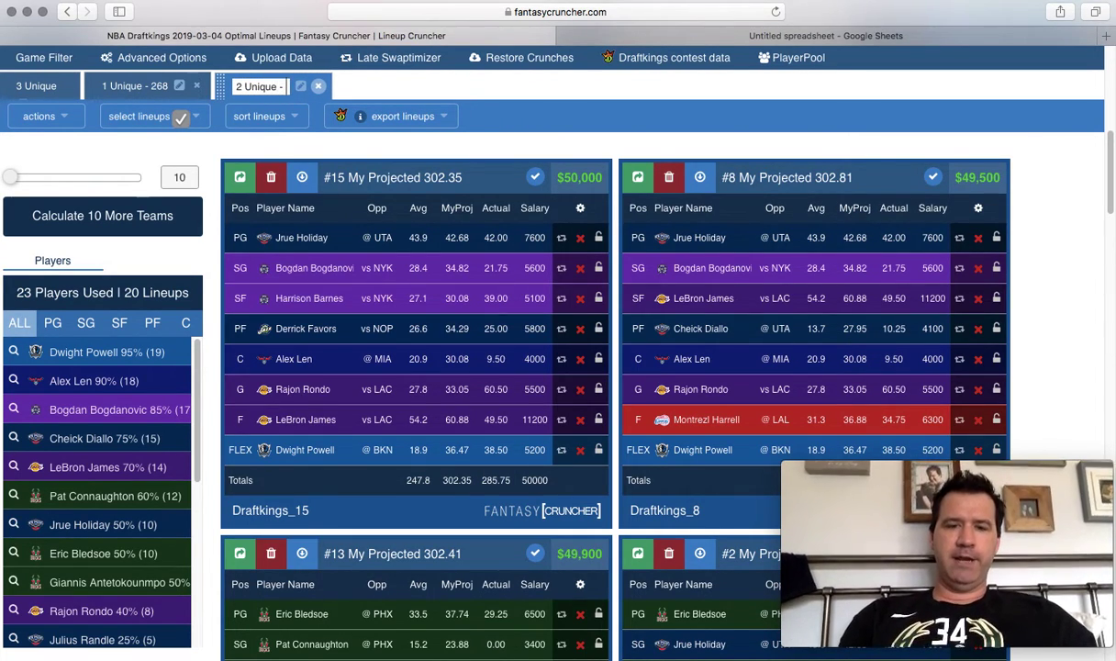
text( 285.75)
key(Return)
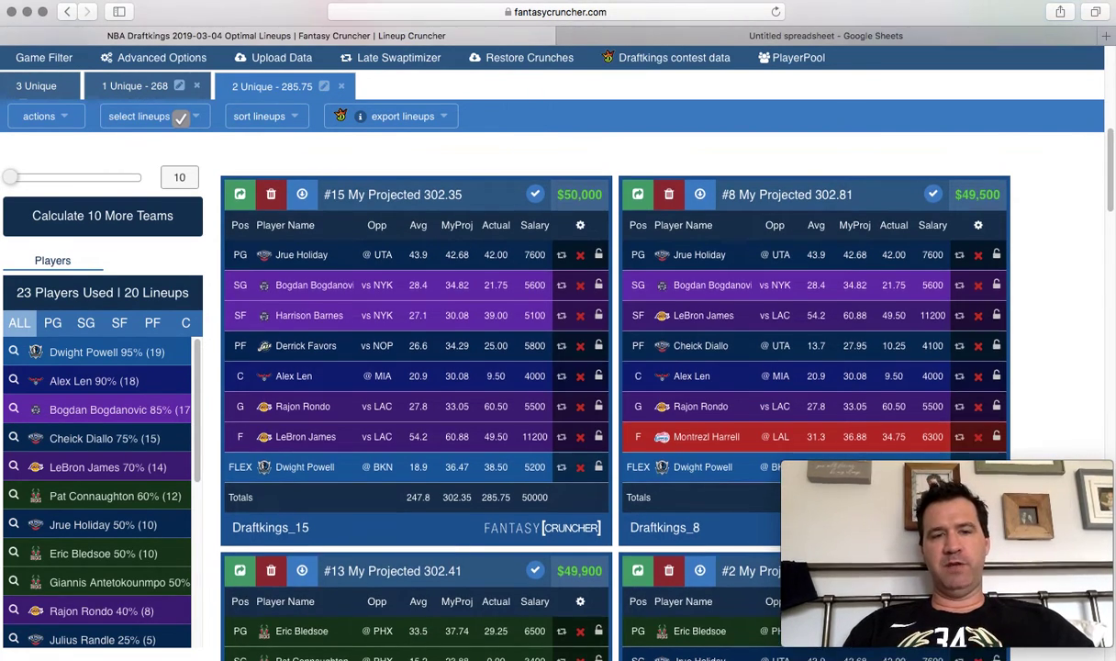
scroll(512, 111, up, 4)
Close the 2 Unique (285.75) and 1 Unique (268) crunch tabs, returning to the 3 Unique lineups.
scroll(512, 111, up, 5)
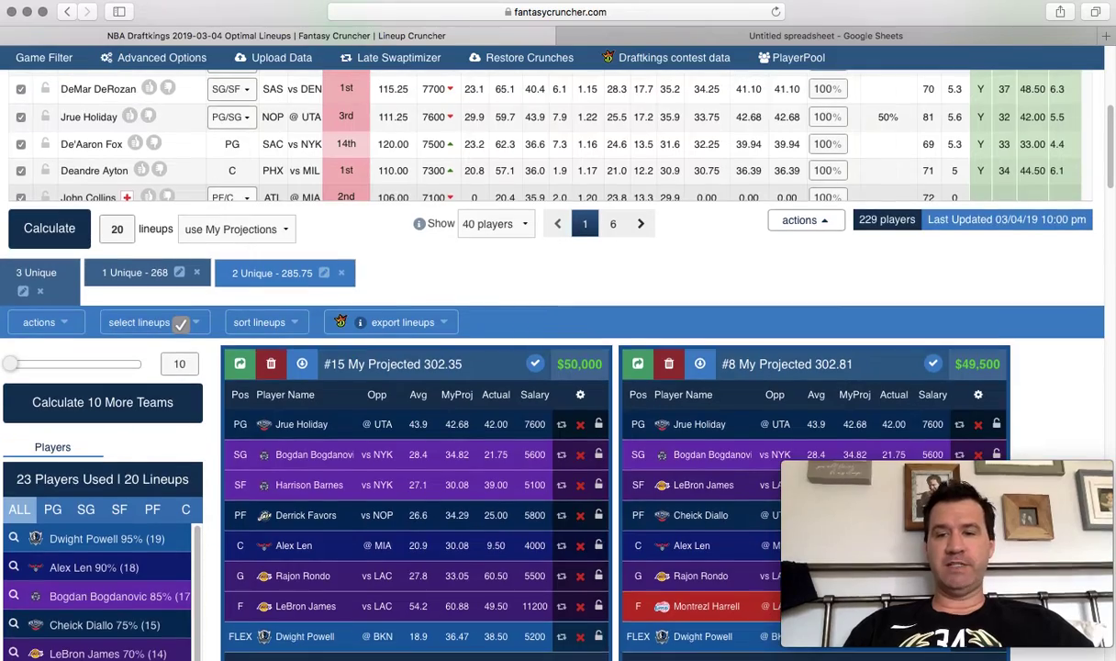
scroll(530, 321, up, 5)
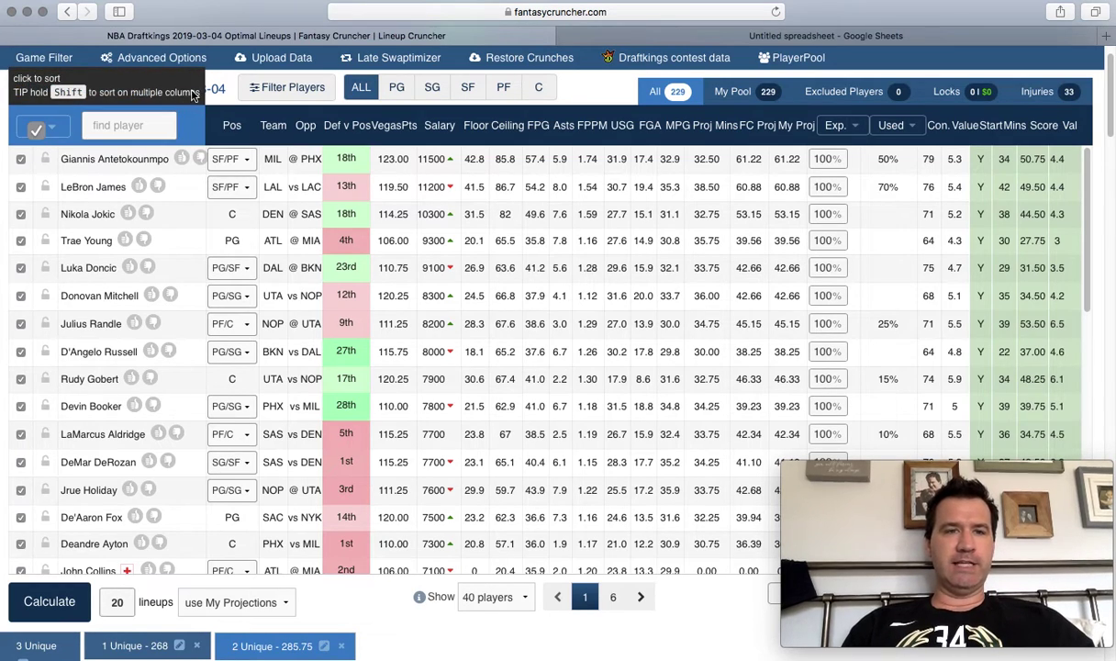
click(341, 646)
click(197, 646)
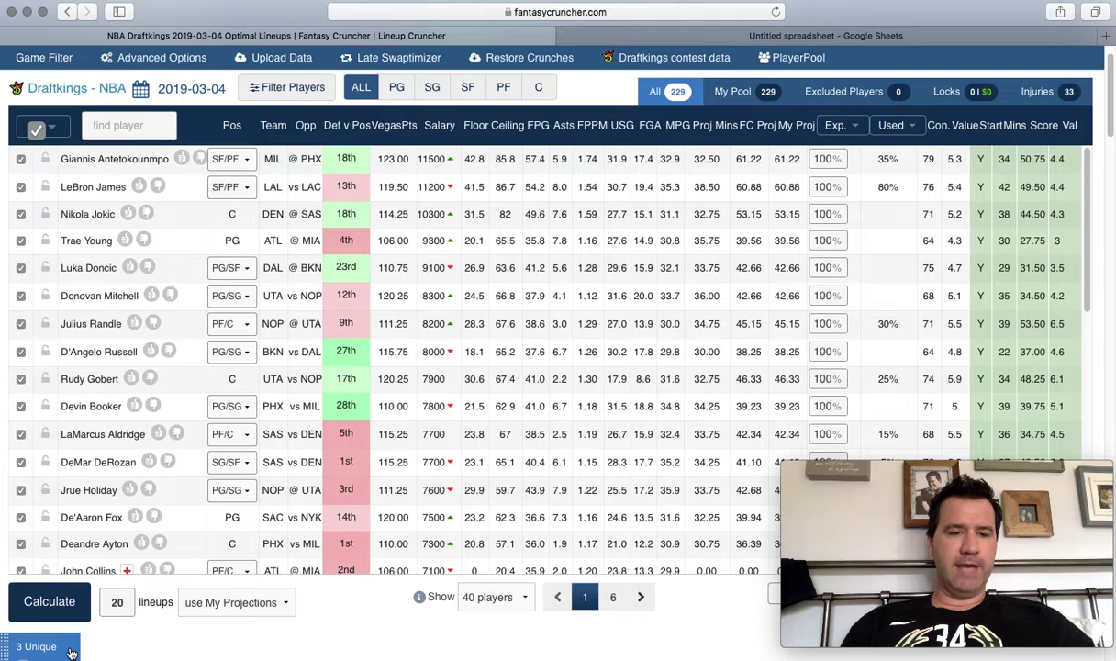
click(71, 652)
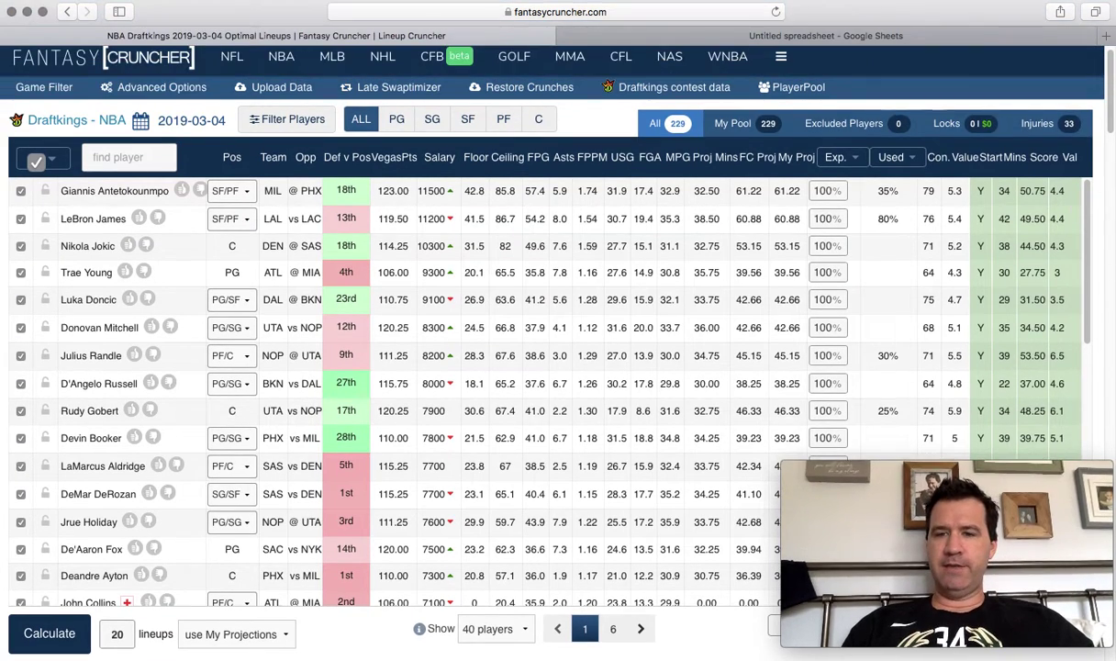
scroll(625, 561, down, 3)
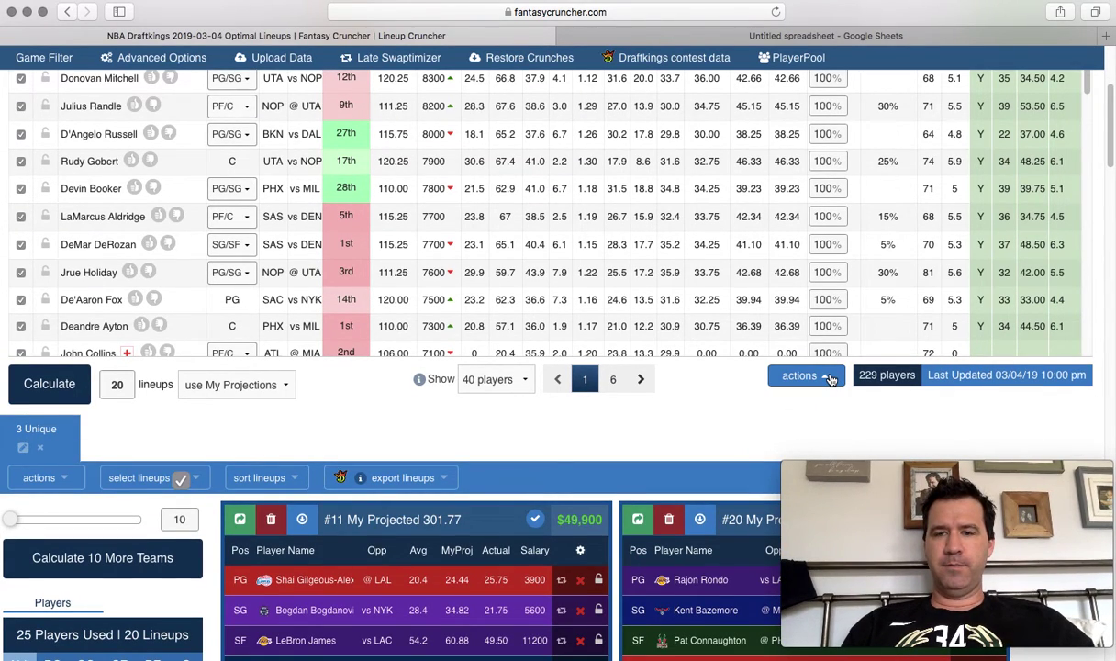
click(830, 379)
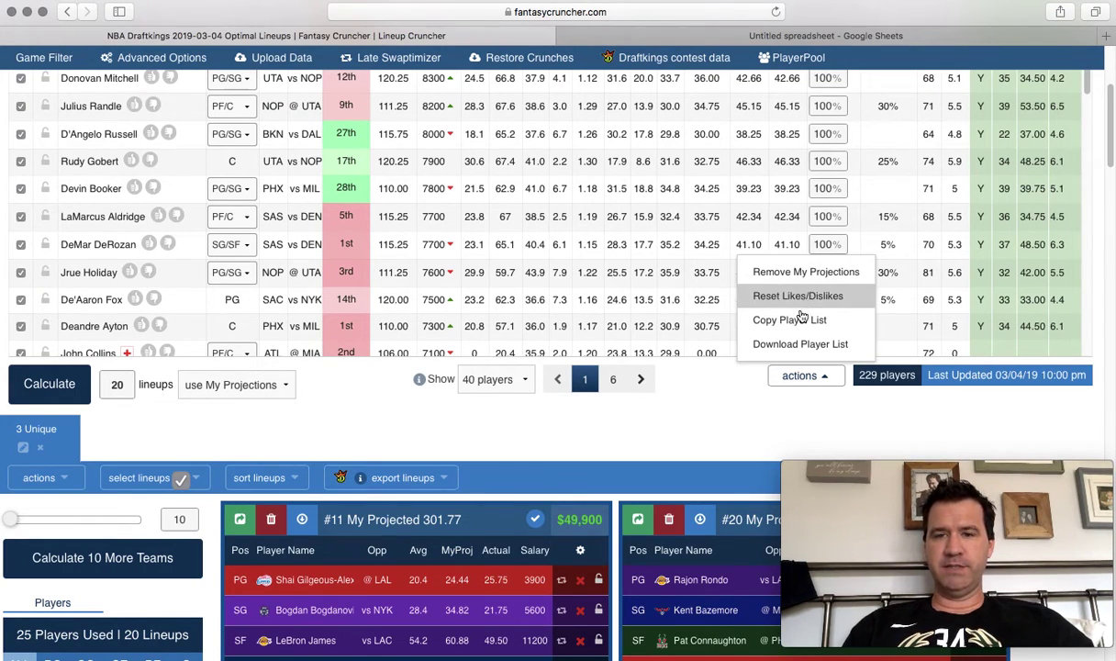
Copy the player list with Copy Player List, then switch to the blank Untitled Google Sheet.
click(799, 320)
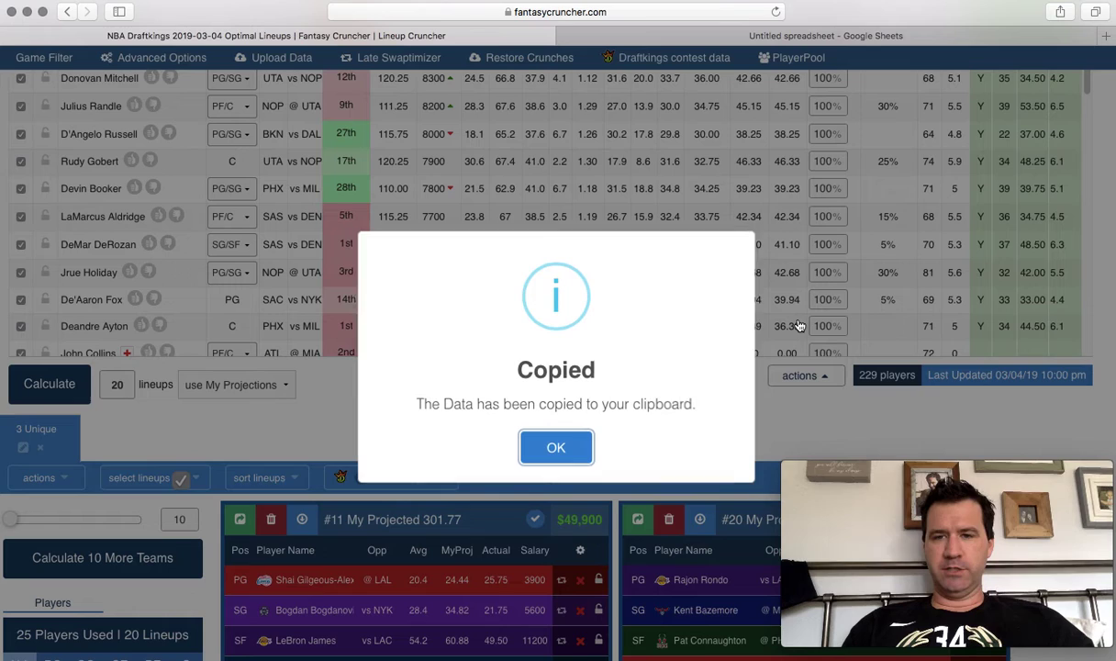
click(557, 447)
click(678, 37)
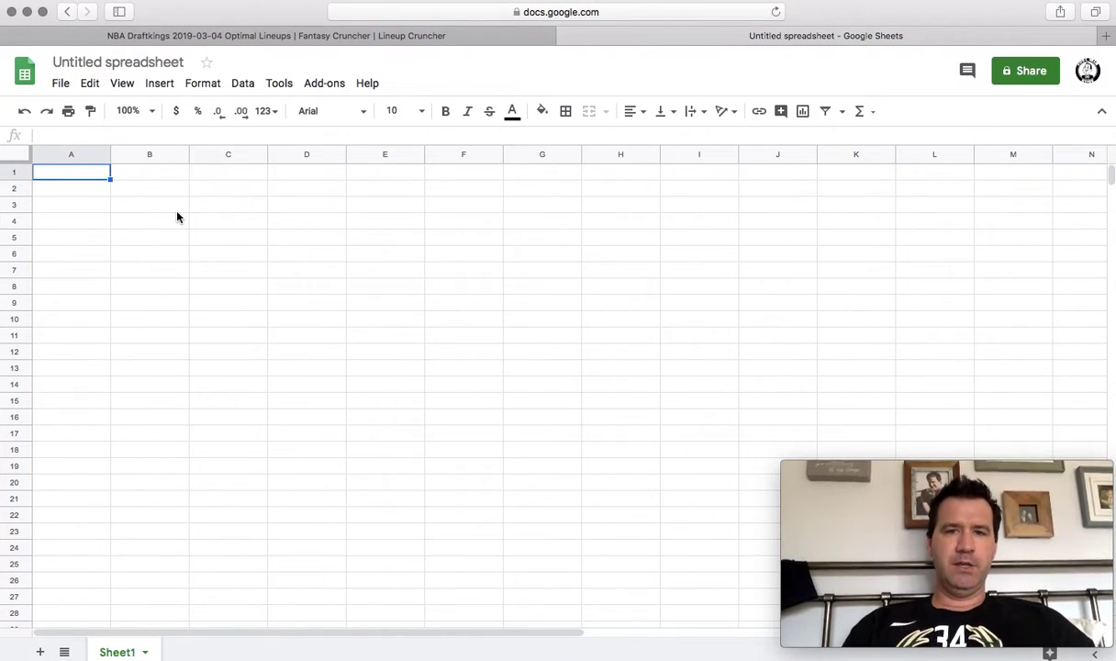
Paste the player list into A1 and center-align all the pasted data.
key(super+v)
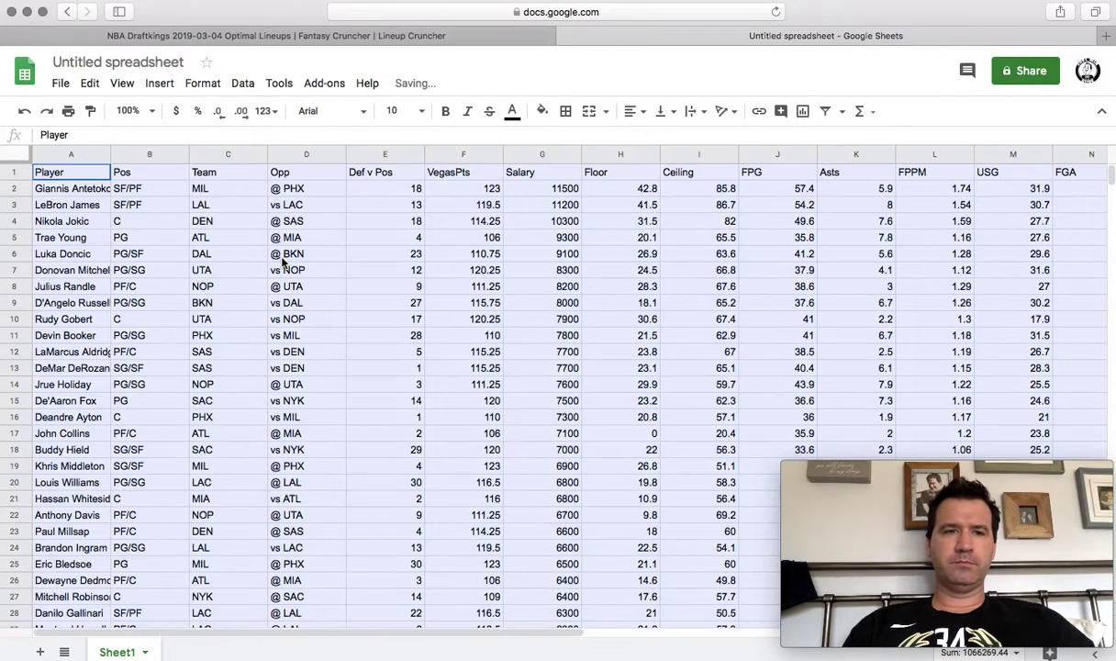
click(634, 118)
click(622, 135)
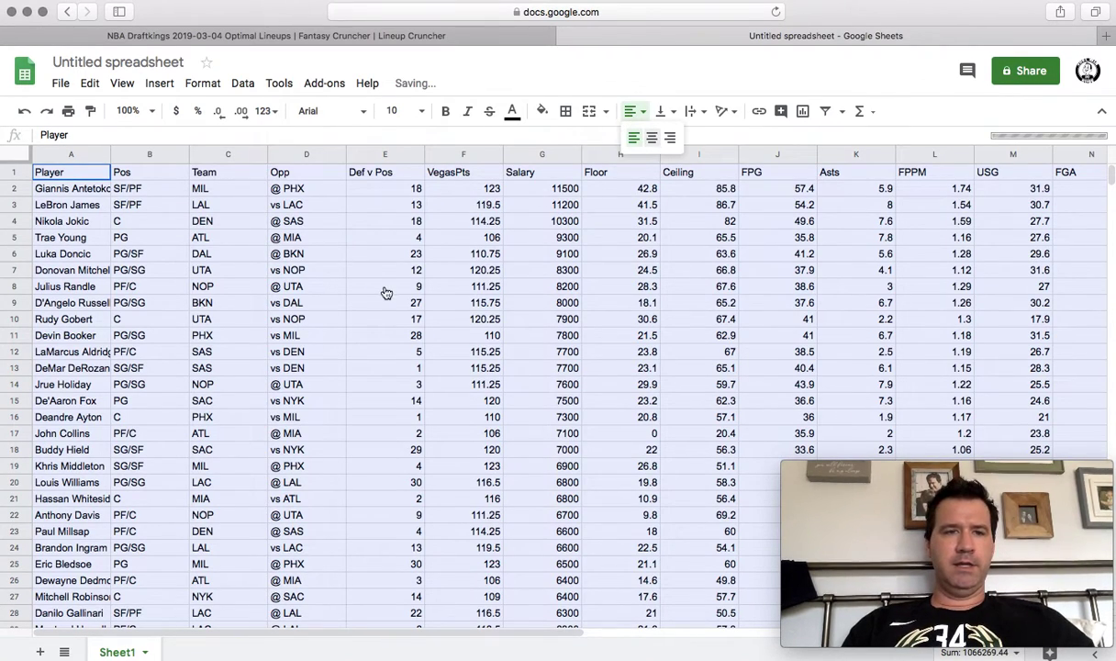
click(386, 287)
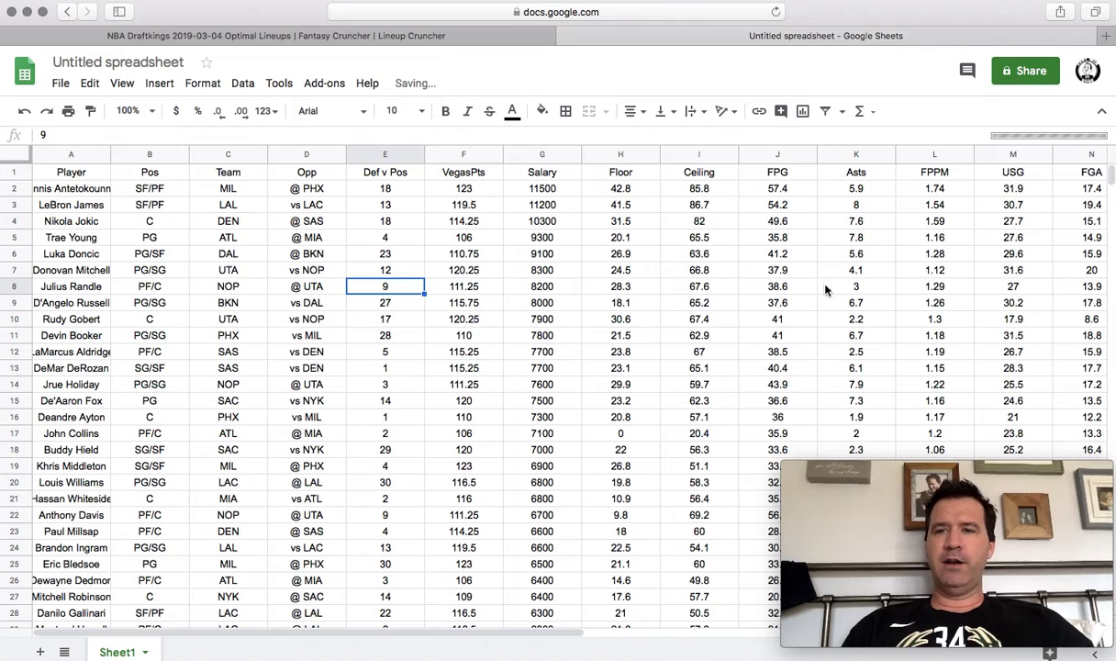
Copy the entire FC Proj column (column Q).
click(927, 257)
key(Right)
key(Right)
key(Right)
key(Right)
key(Right)
key(Right)
key(Right)
key(Right)
key(Right)
key(Right)
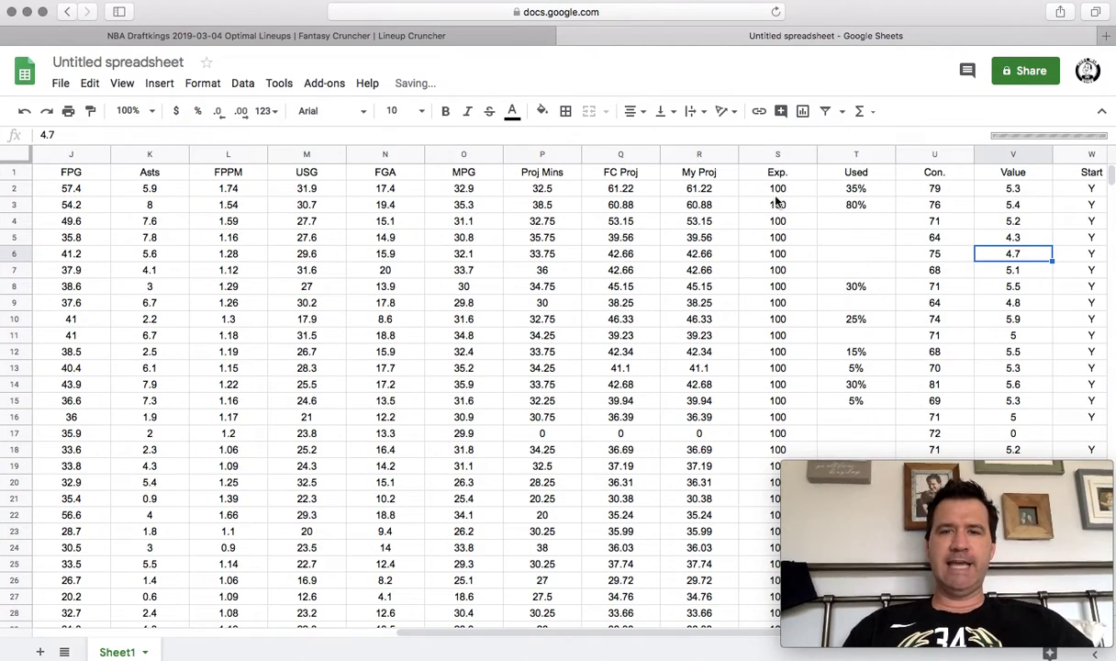
click(627, 190)
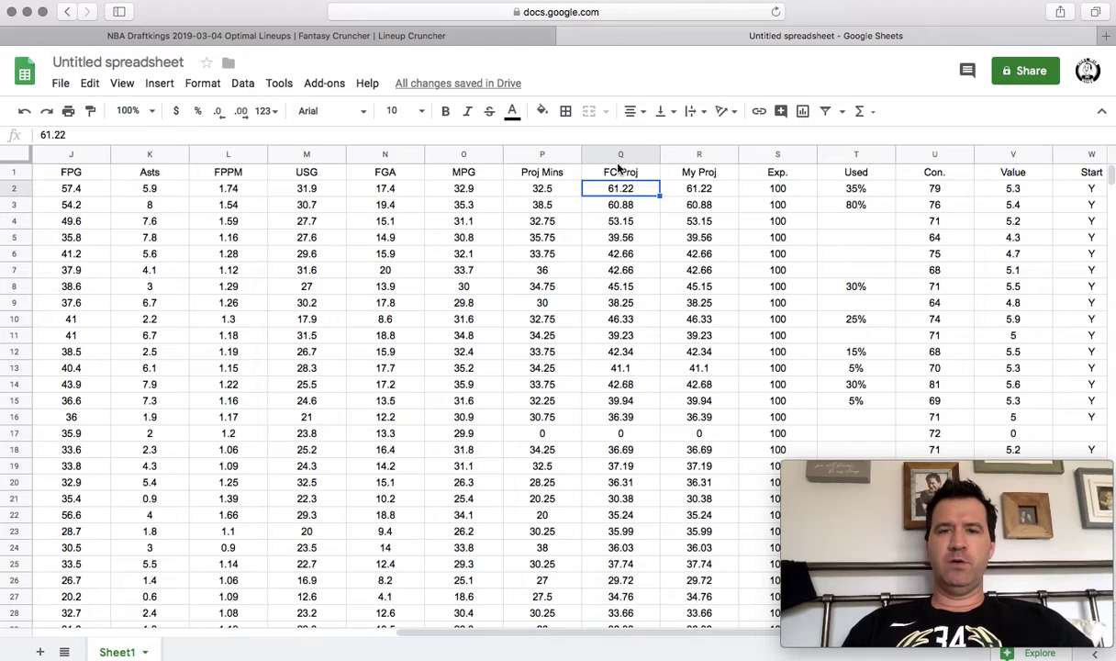
click(619, 155)
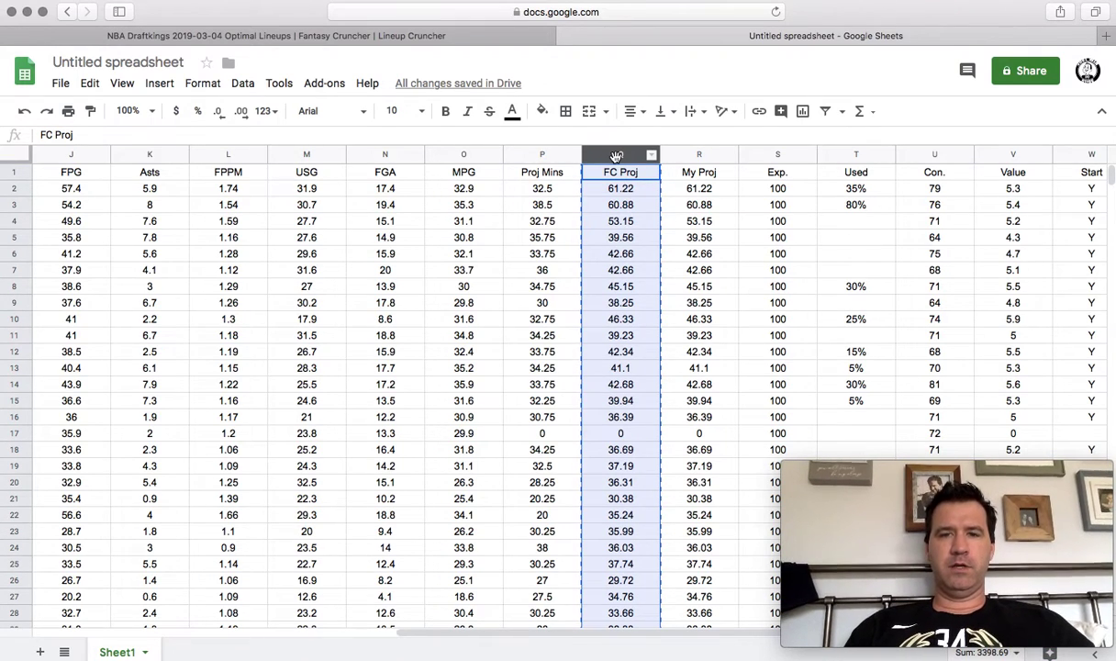
key(ctrl+Left)
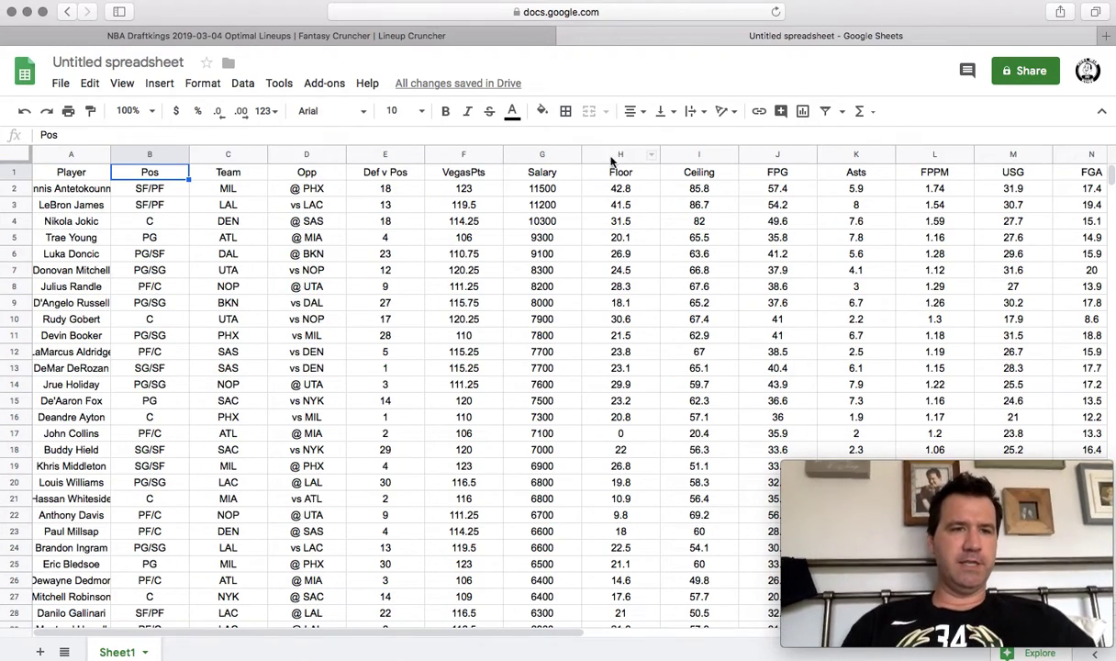
Paste FC Proj over the Pos column, changing B3 to 70.88 and B5 to 35.
key(ctrl+v)
click(158, 204)
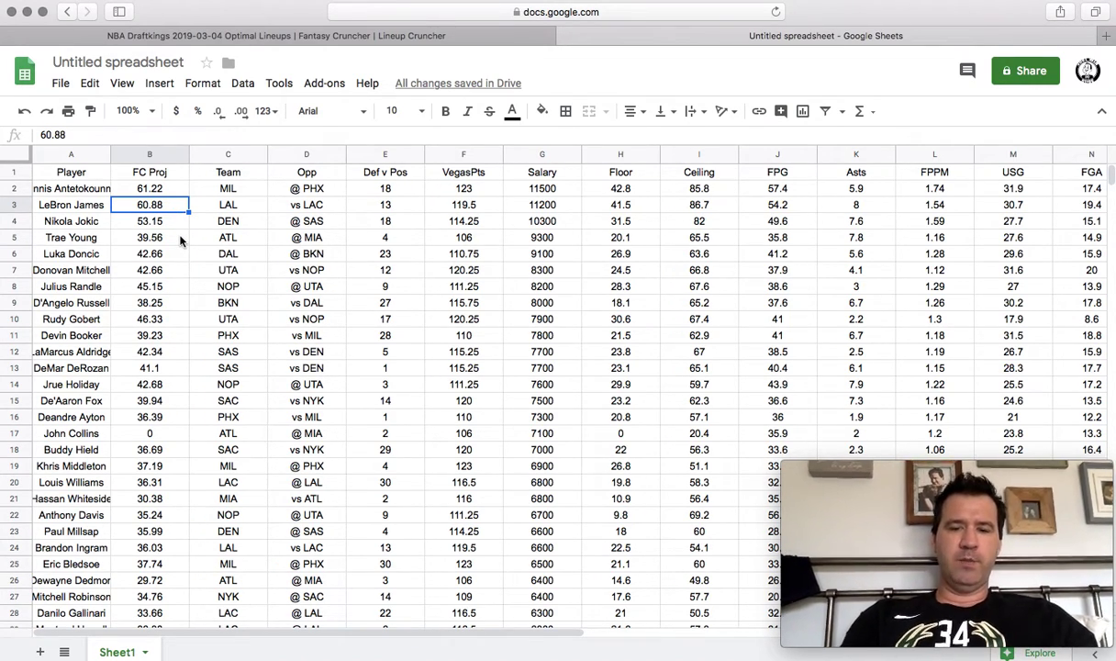
text(70.88)
key(Return)
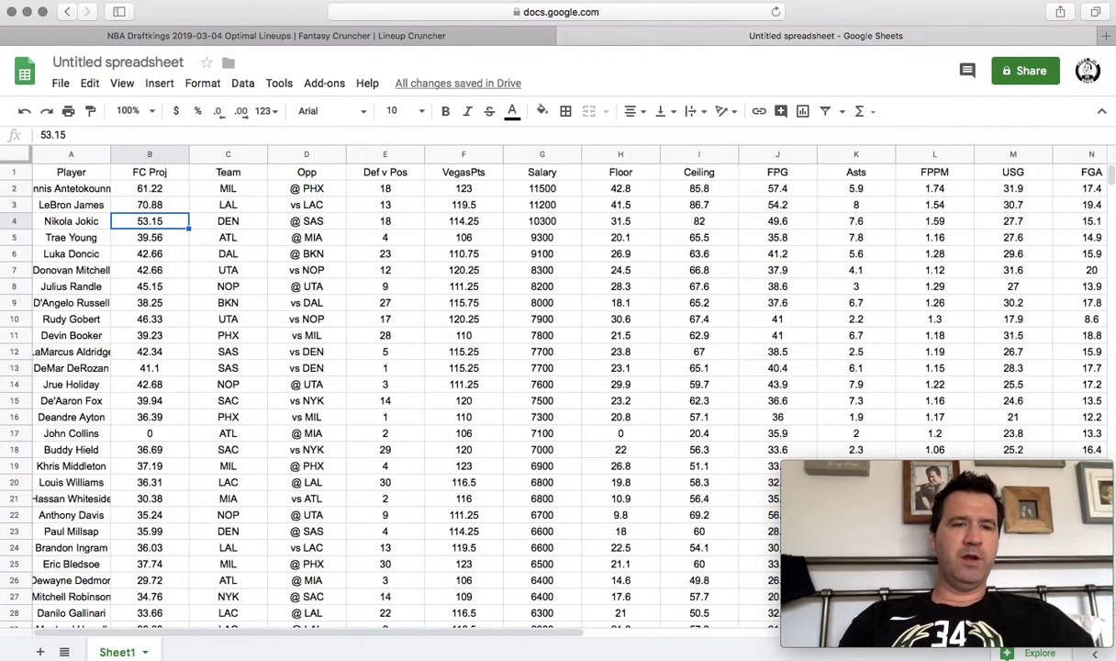
click(150, 237)
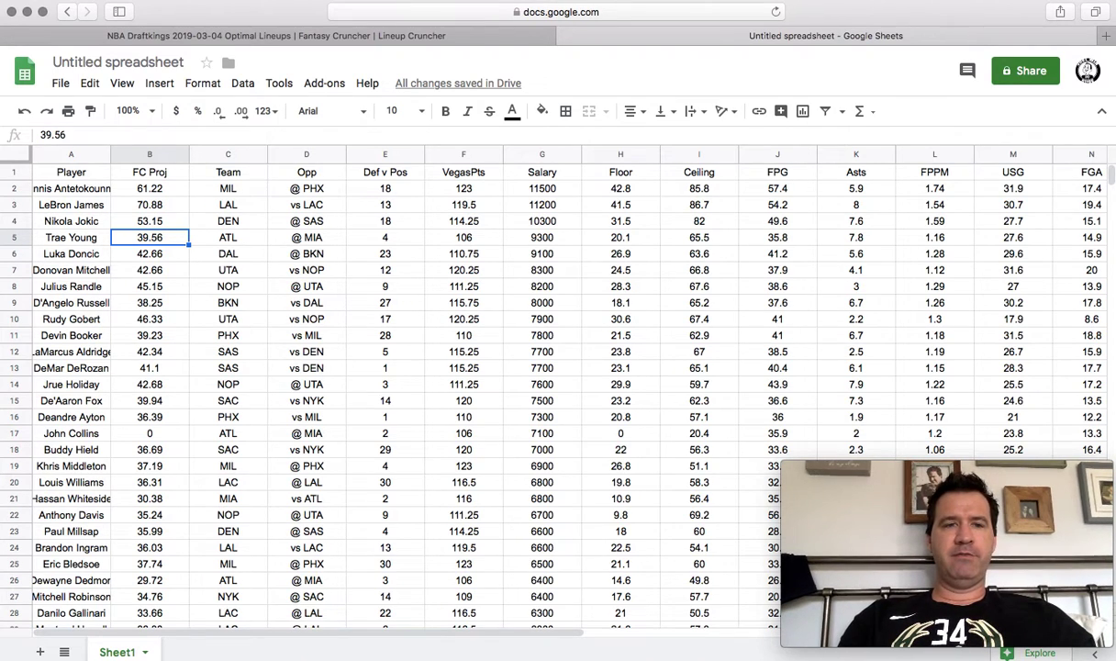
text(35)
key(Return)
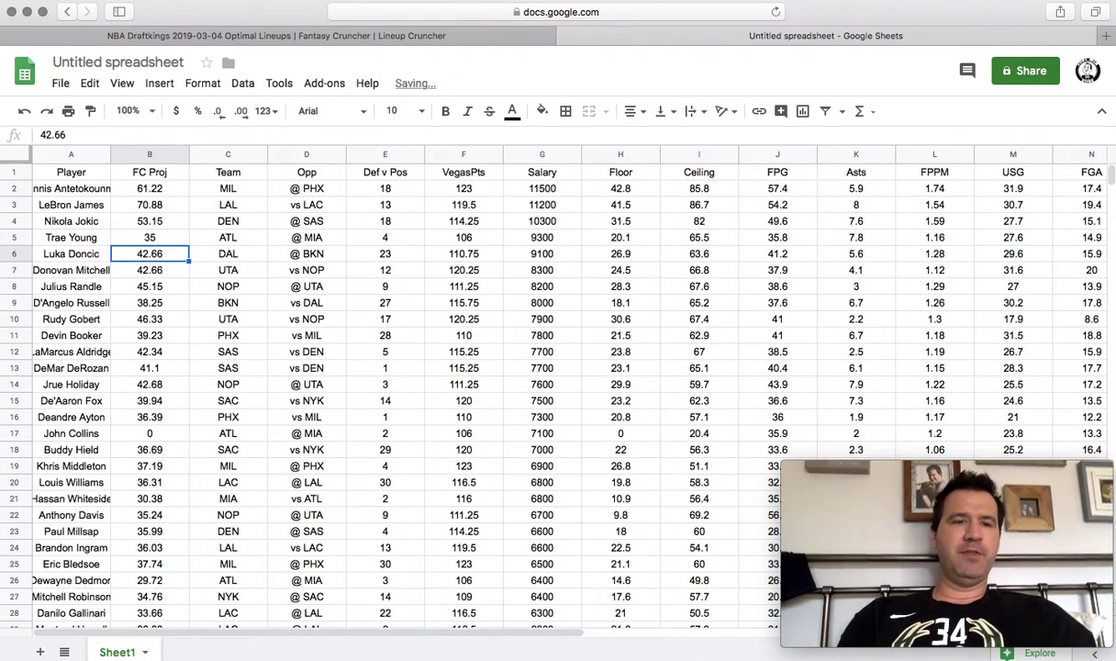
Select the player names and projections A2:B230, then return to Fantasy Cruncher.
drag(90, 189, 179, 187)
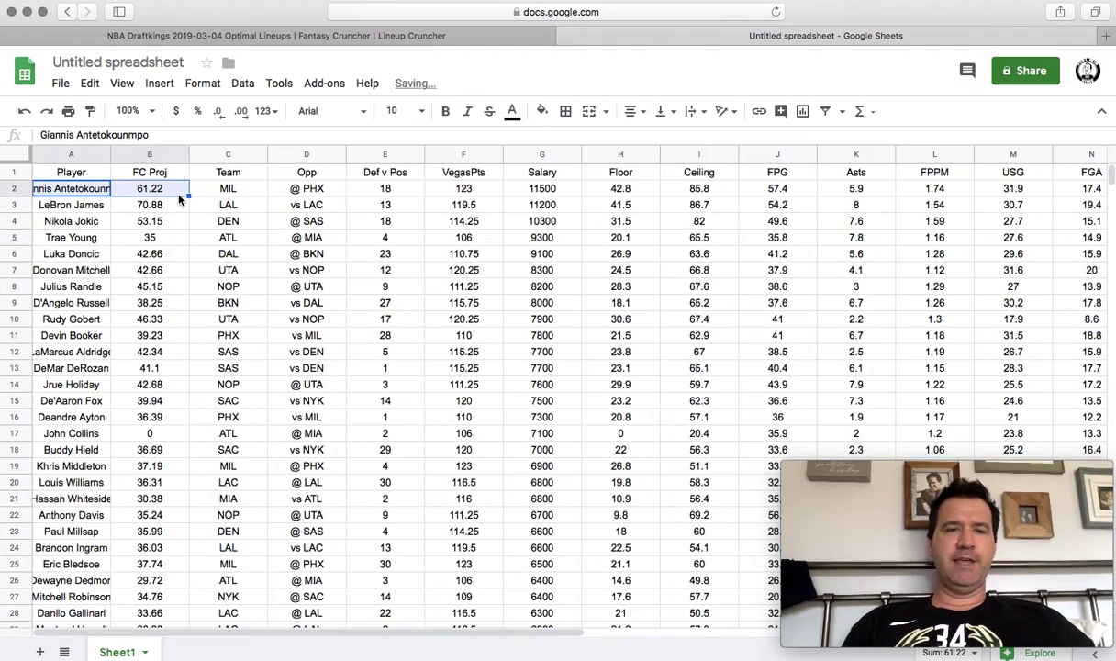
key(ctrl+shift+Down)
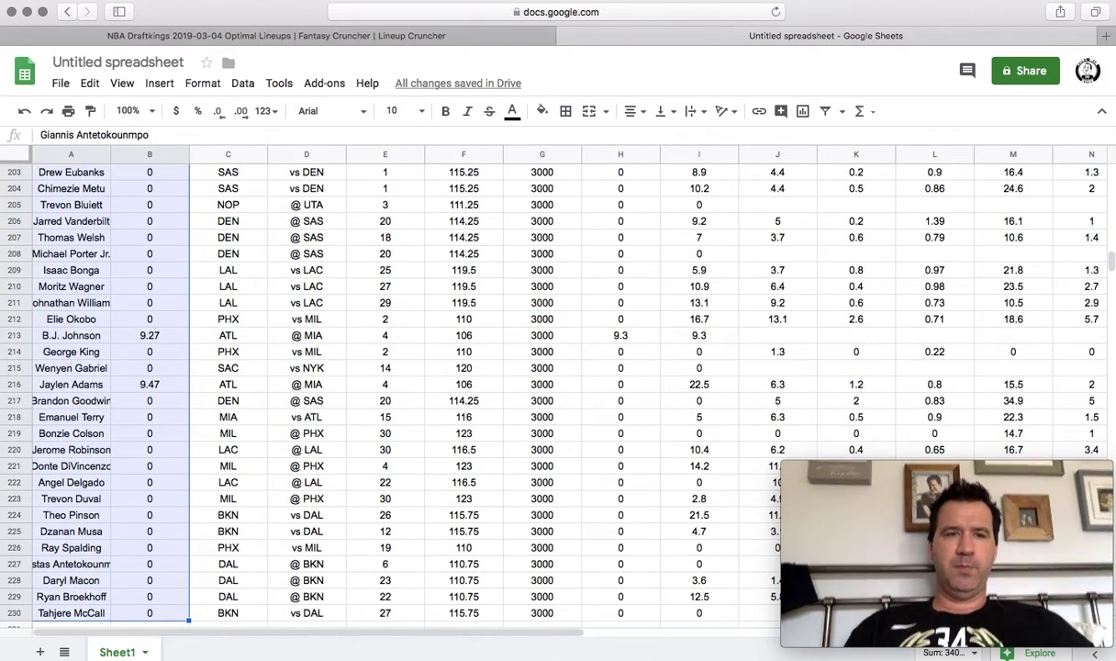
click(402, 37)
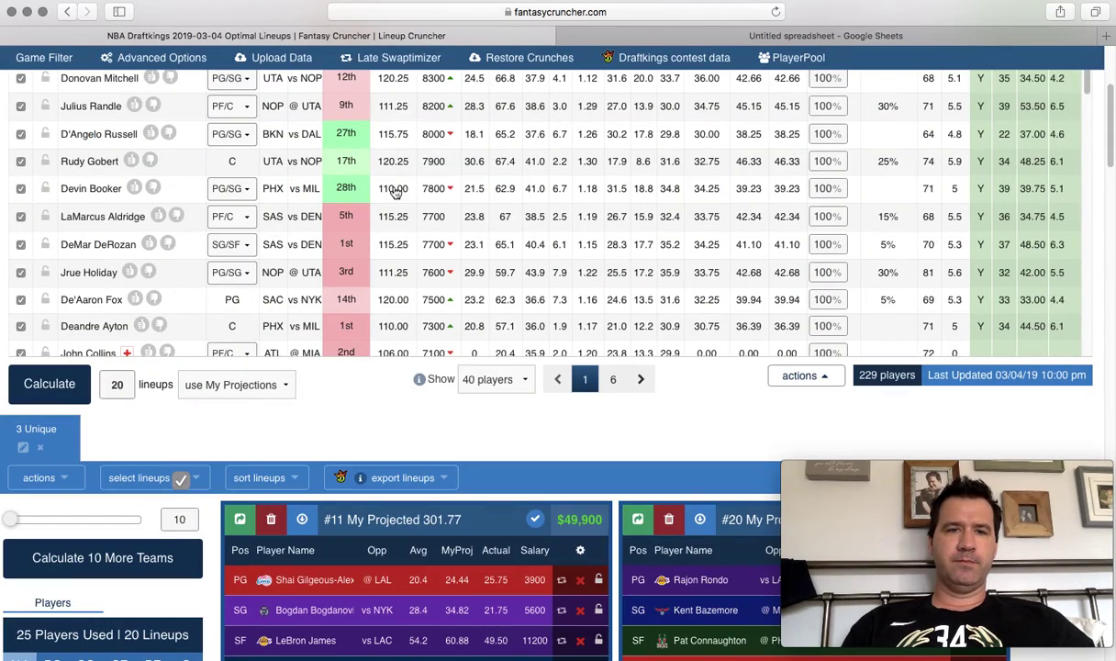
Paste all 229 players' projections into Upload Data, upload, dismiss the name-problem error, and close.
click(275, 58)
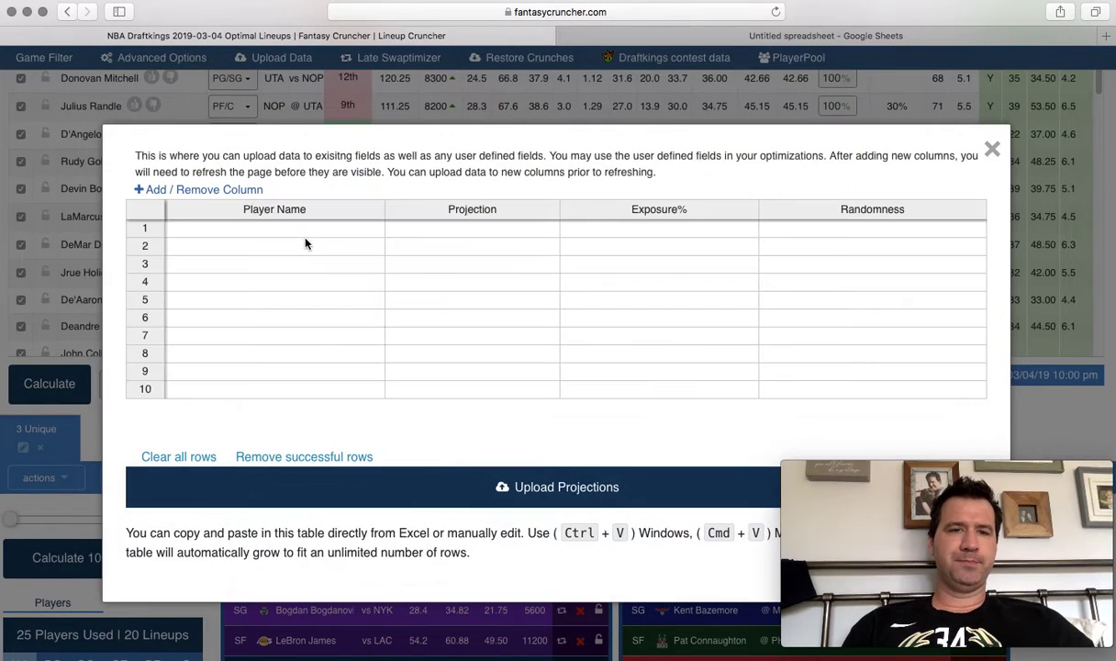
click(299, 236)
key(super+v)
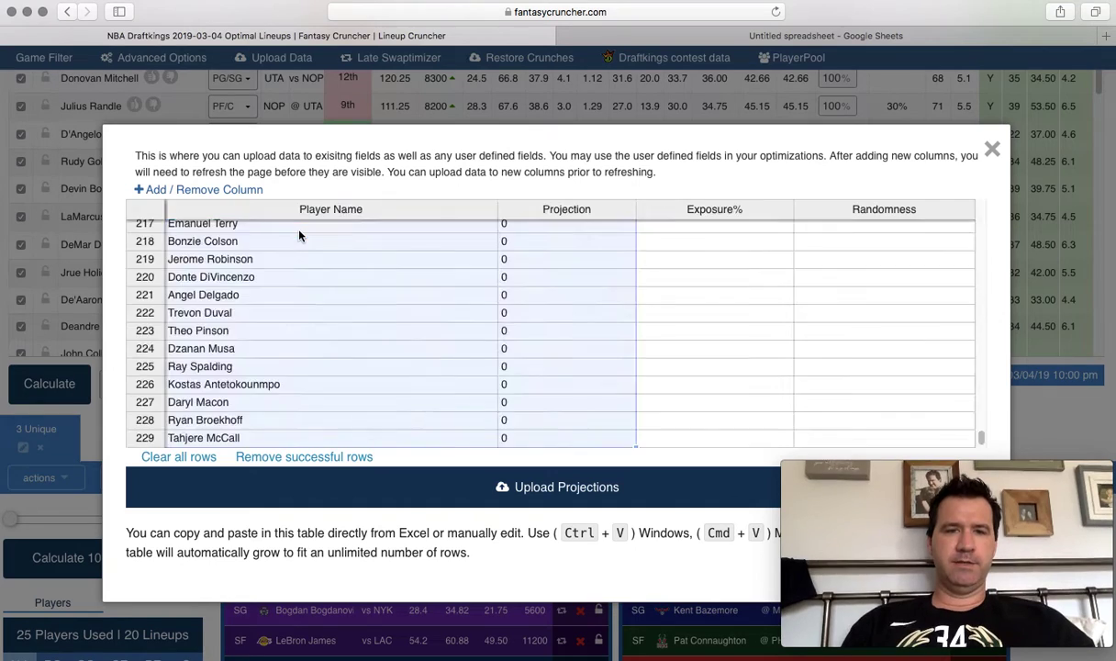
click(453, 482)
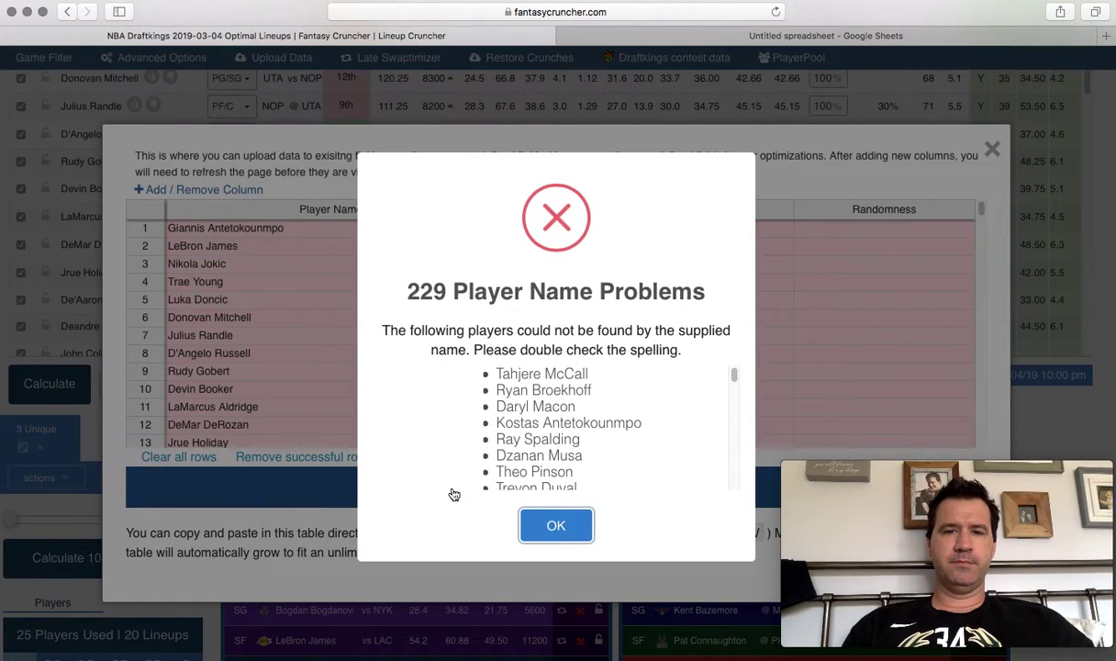
click(556, 526)
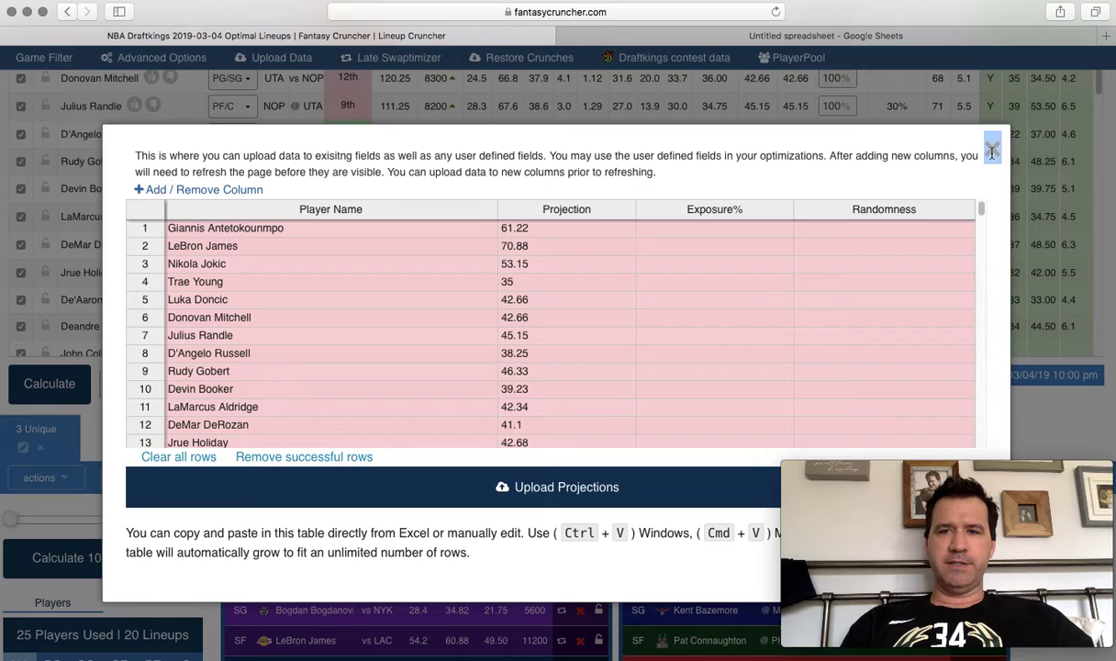
click(991, 149)
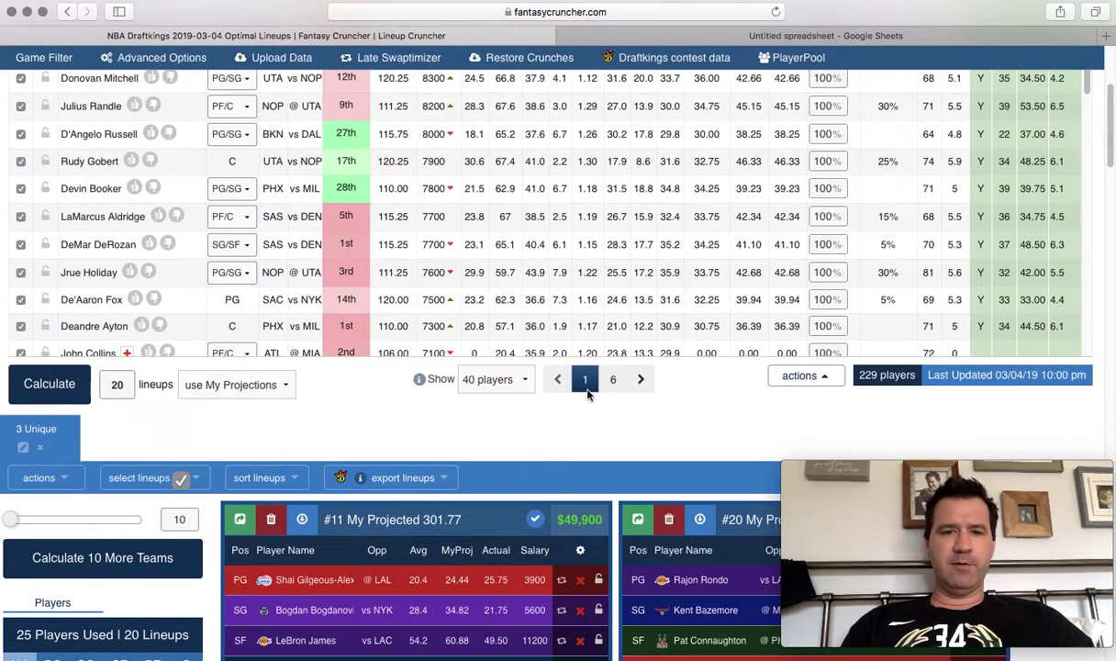
scroll(584, 404, up, 5)
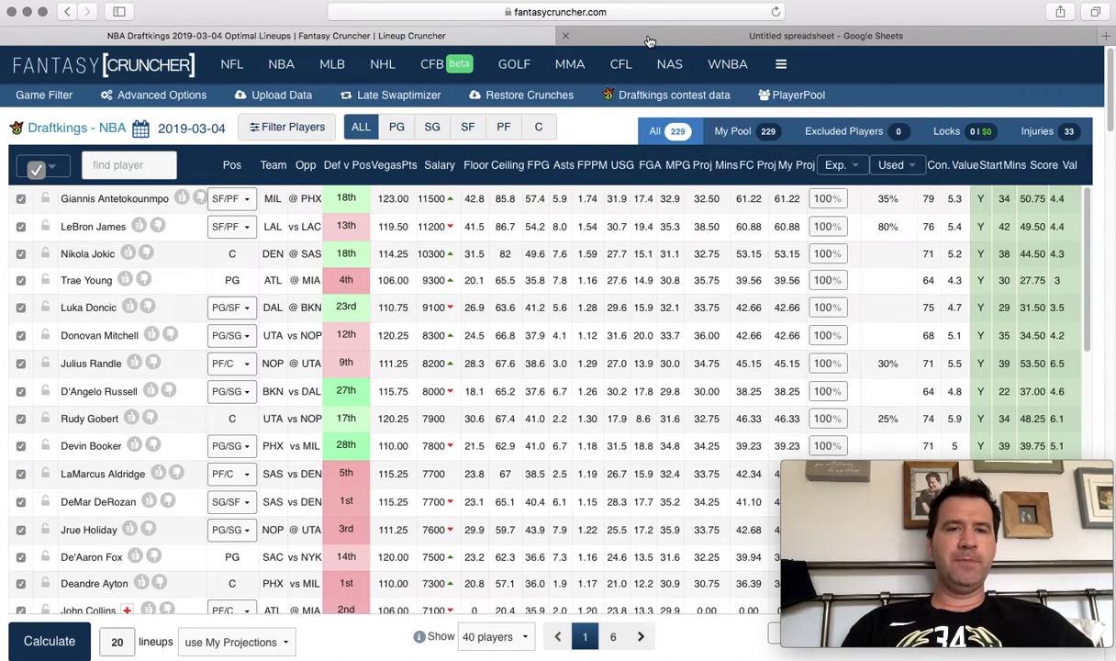
Clear the contents of columns C–E and rename the F1 header to Ownership.
click(649, 41)
click(361, 234)
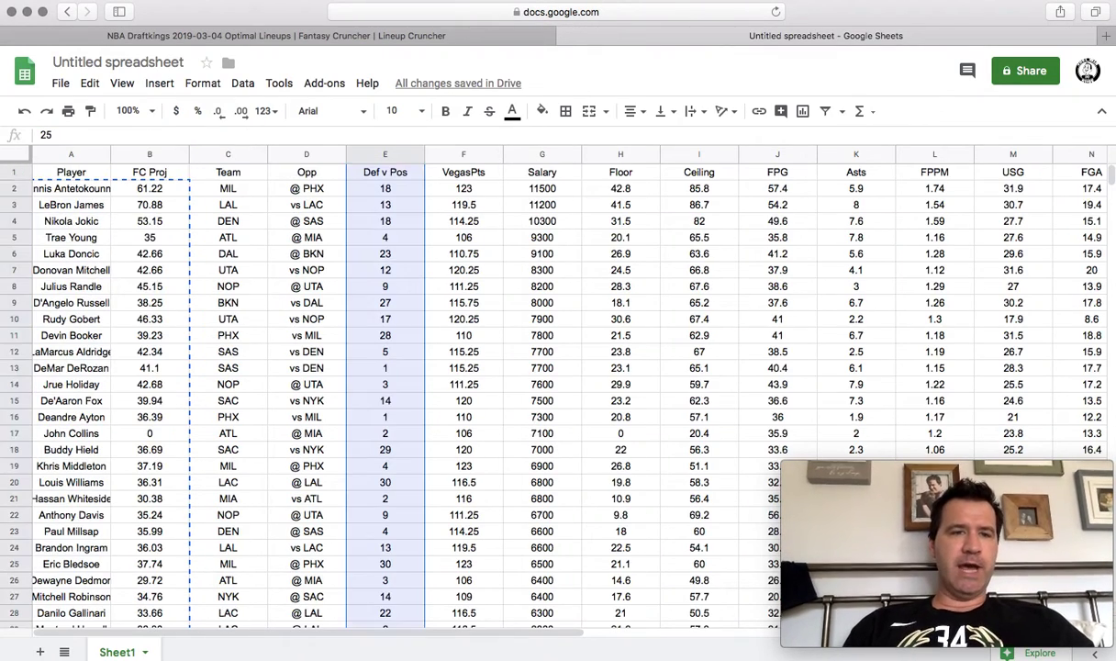
drag(229, 156, 353, 154)
key(Delete)
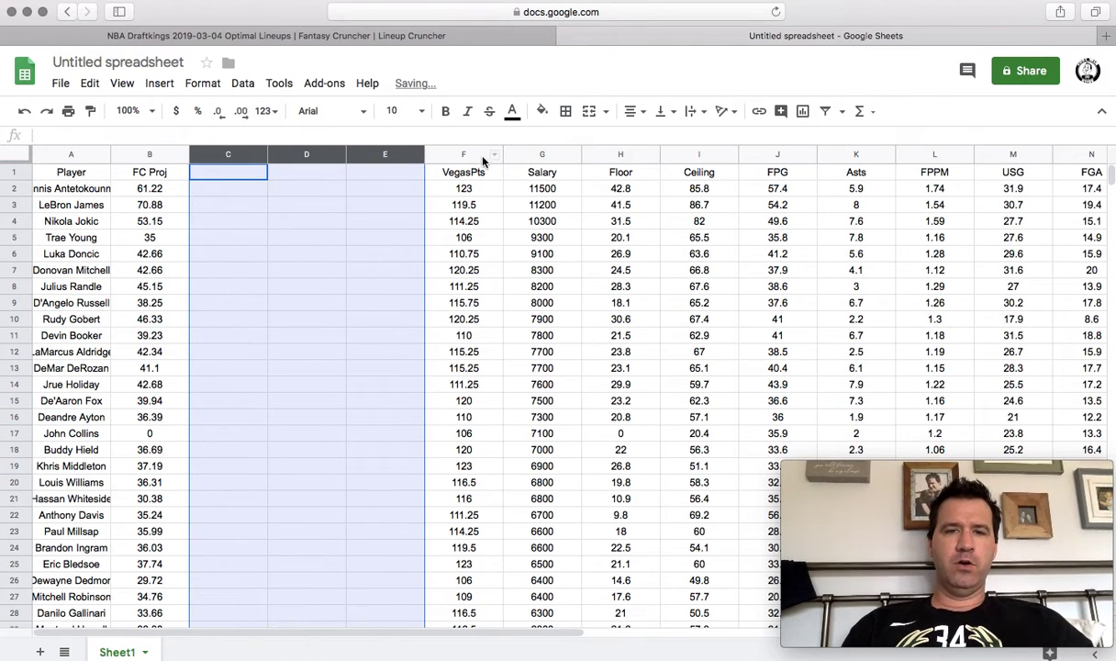
click(459, 172)
text(Ownership)
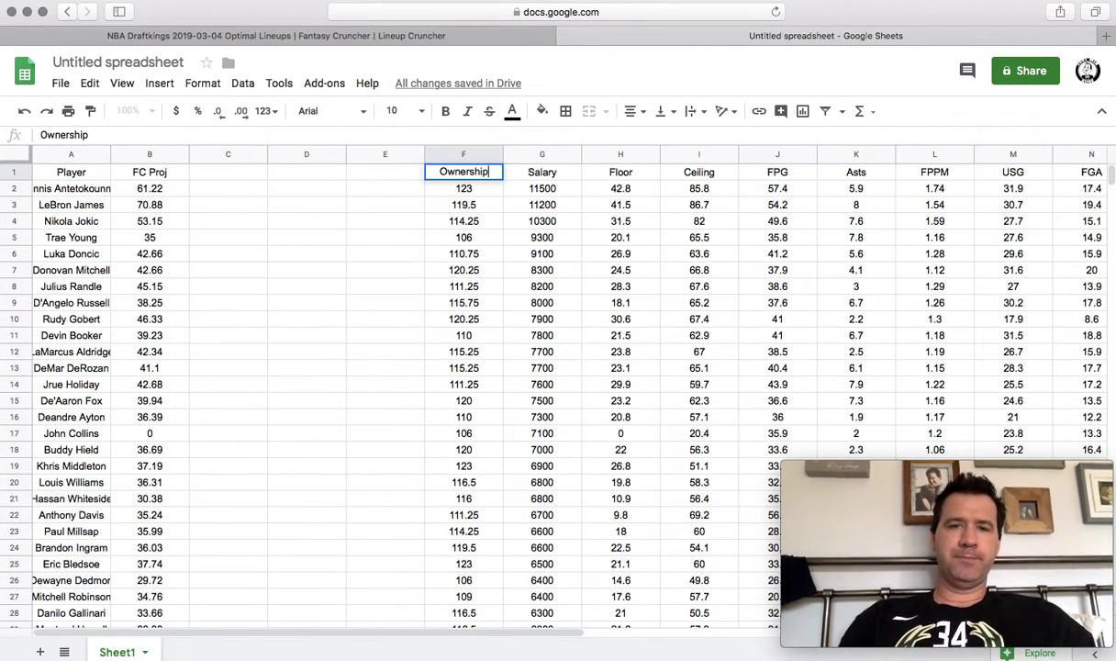
key(Return)
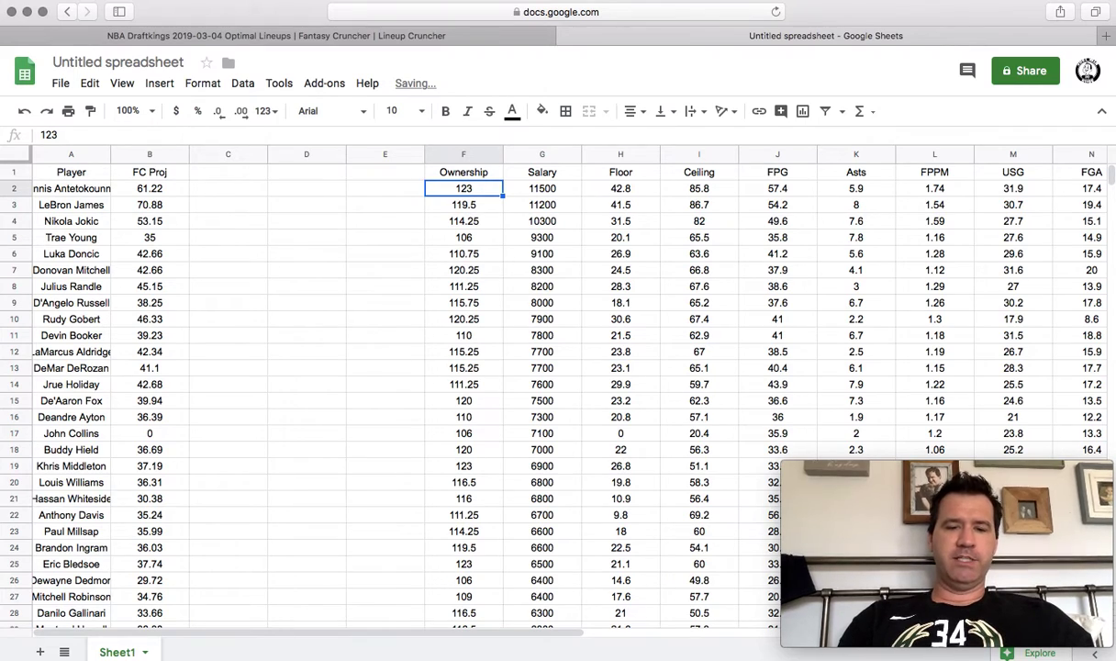
Enter ownership 30%, 60%, 20%, 25%, 33%, 15%, 30%, 10% in F2:F9 and copy A2:F9.
text(30%)
key(Return)
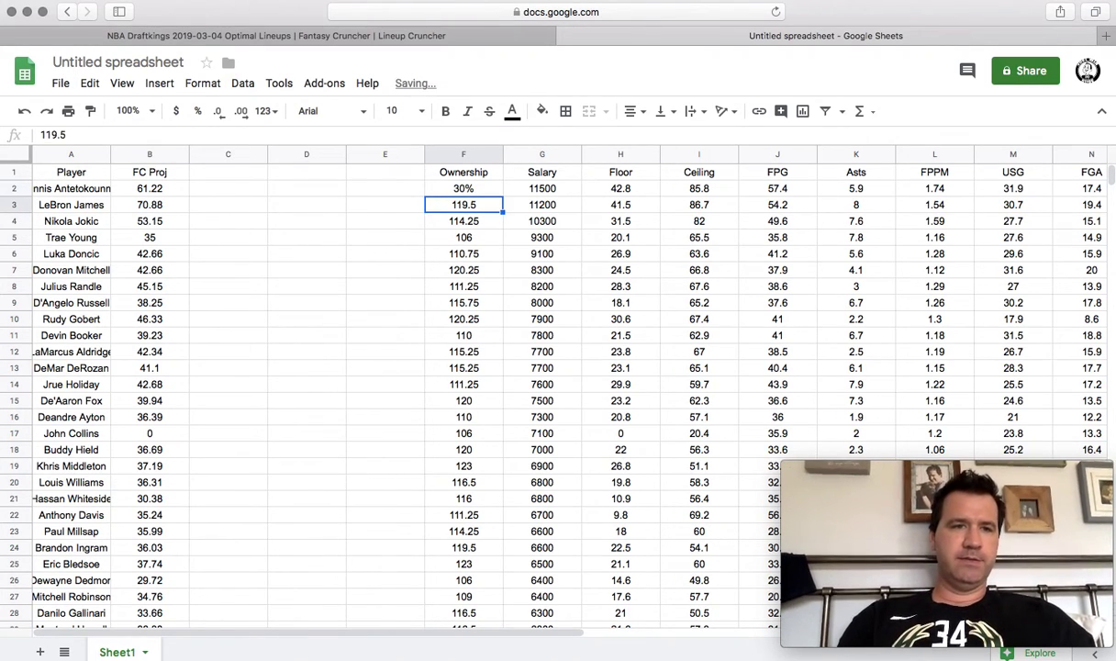
text(60%)
key(Return)
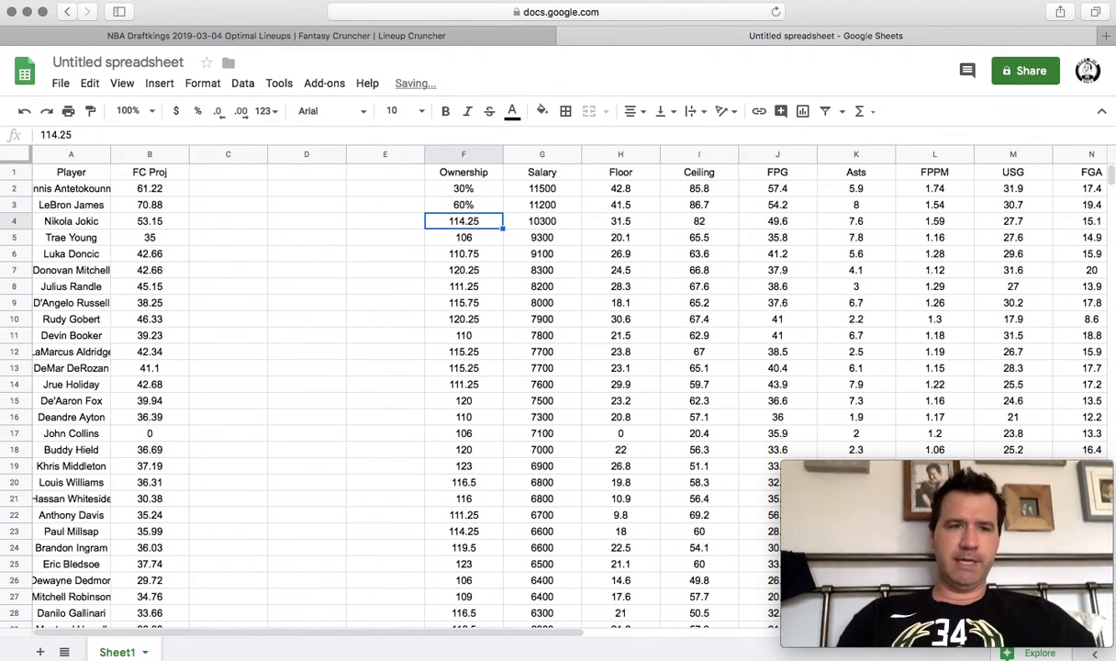
text(20%)
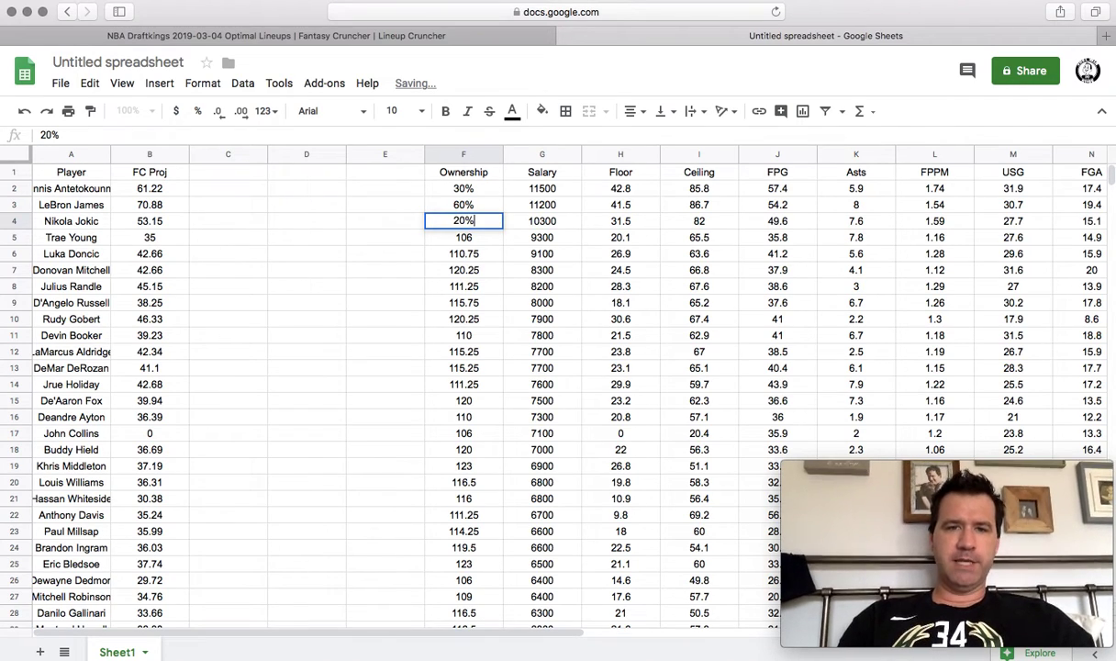
key(Return)
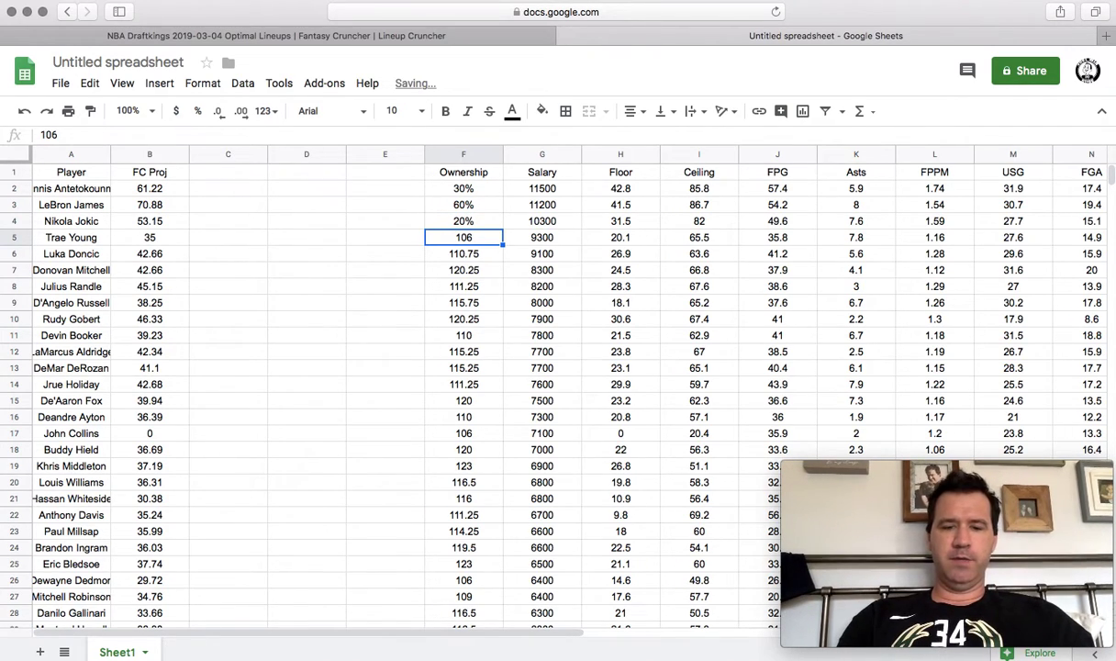
text(25%)
key(Return)
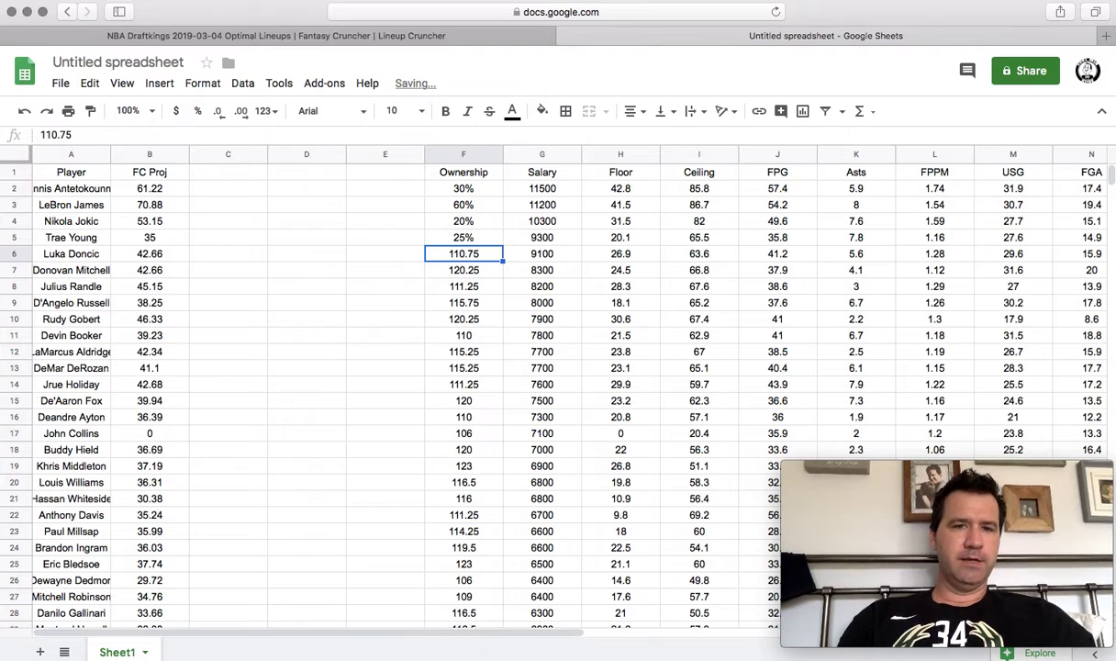
text(33)
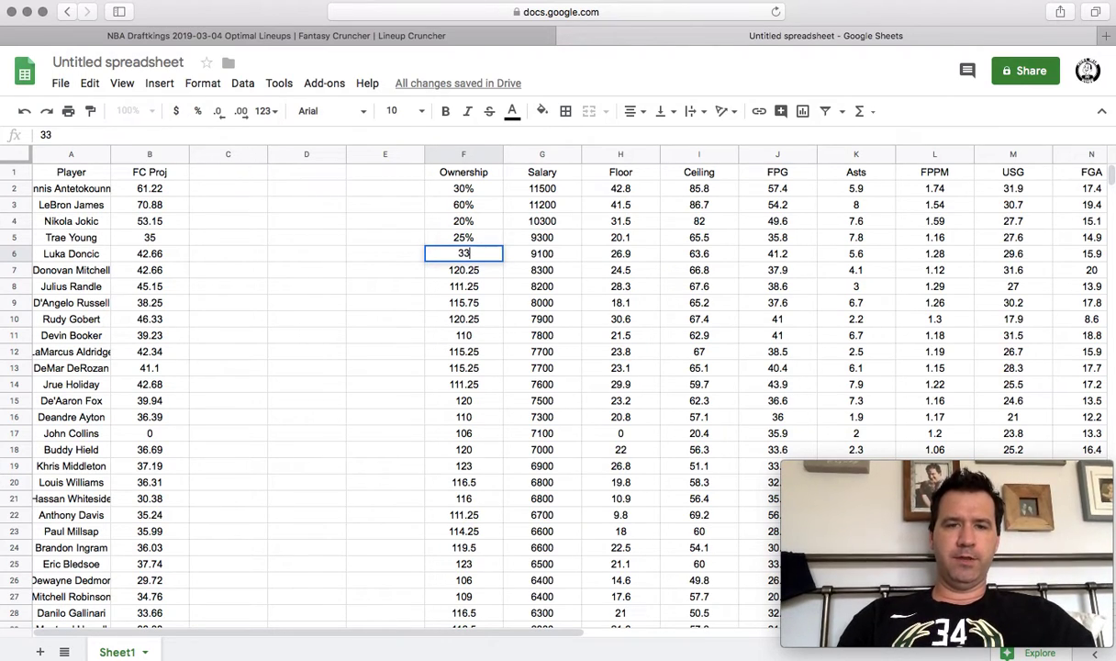
text(%)
key(Return)
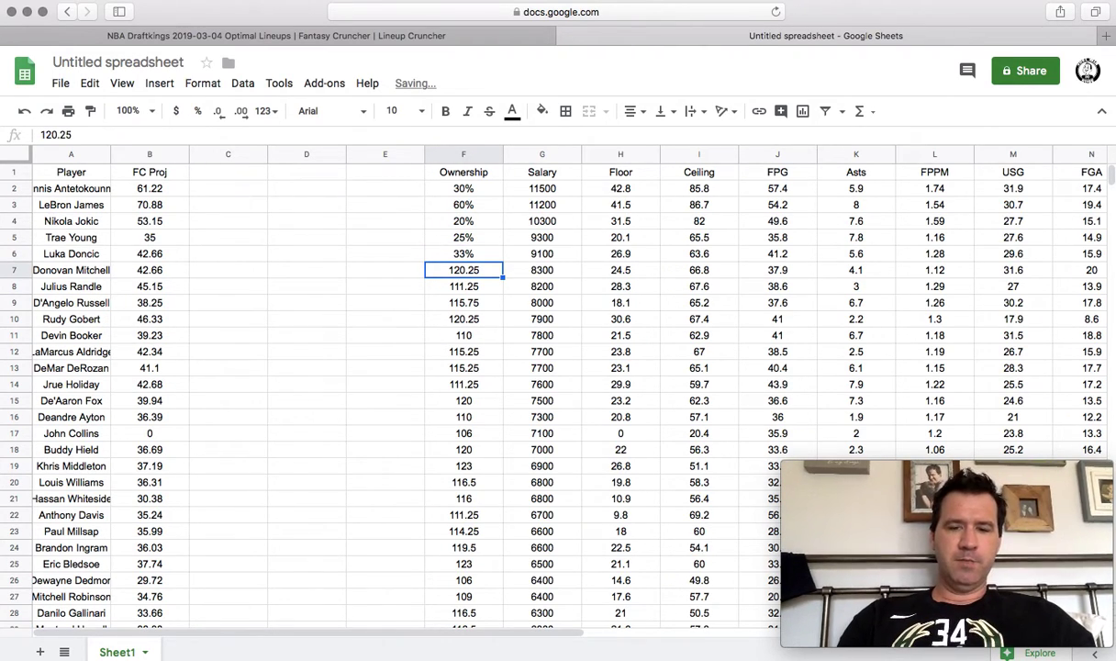
text(15%)
key(Return)
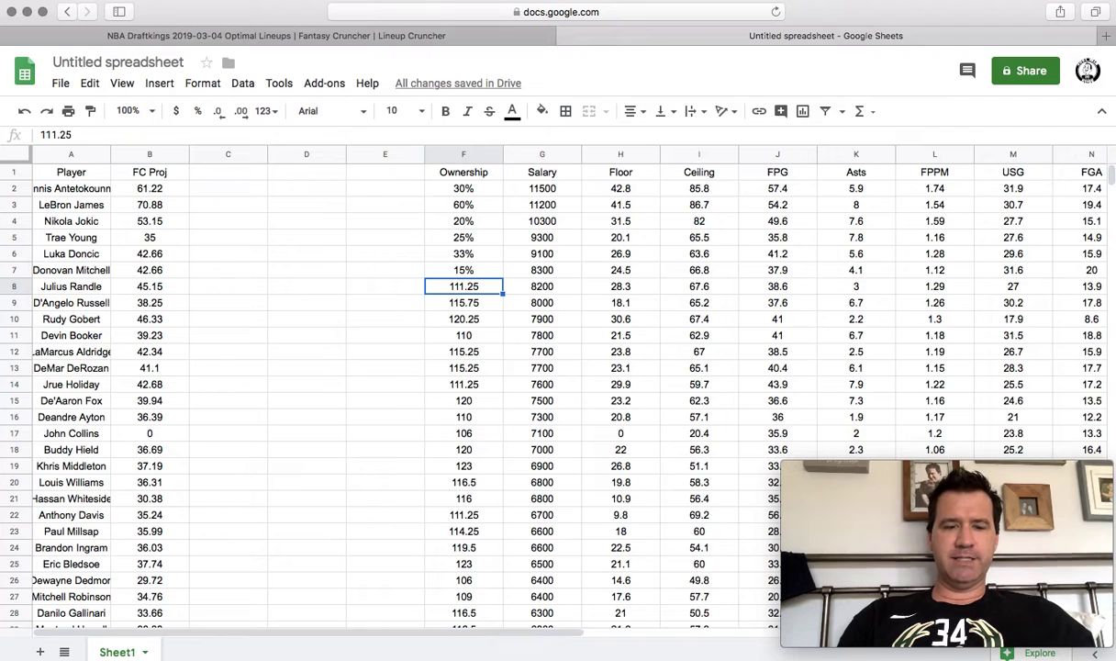
text(30%)
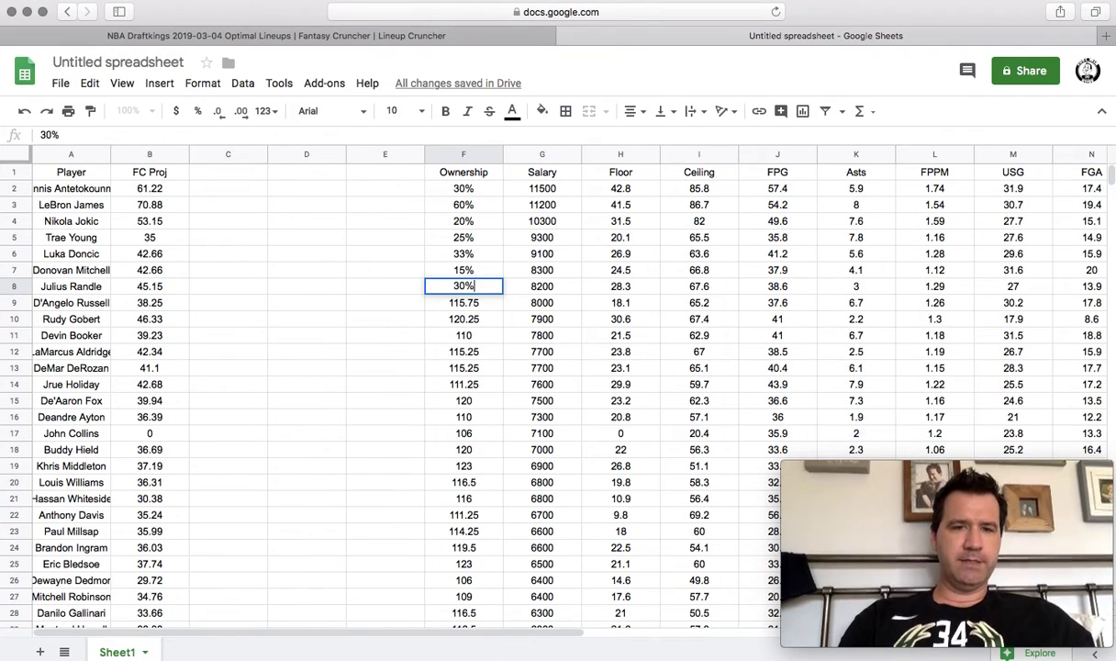
key(Return)
text(10%)
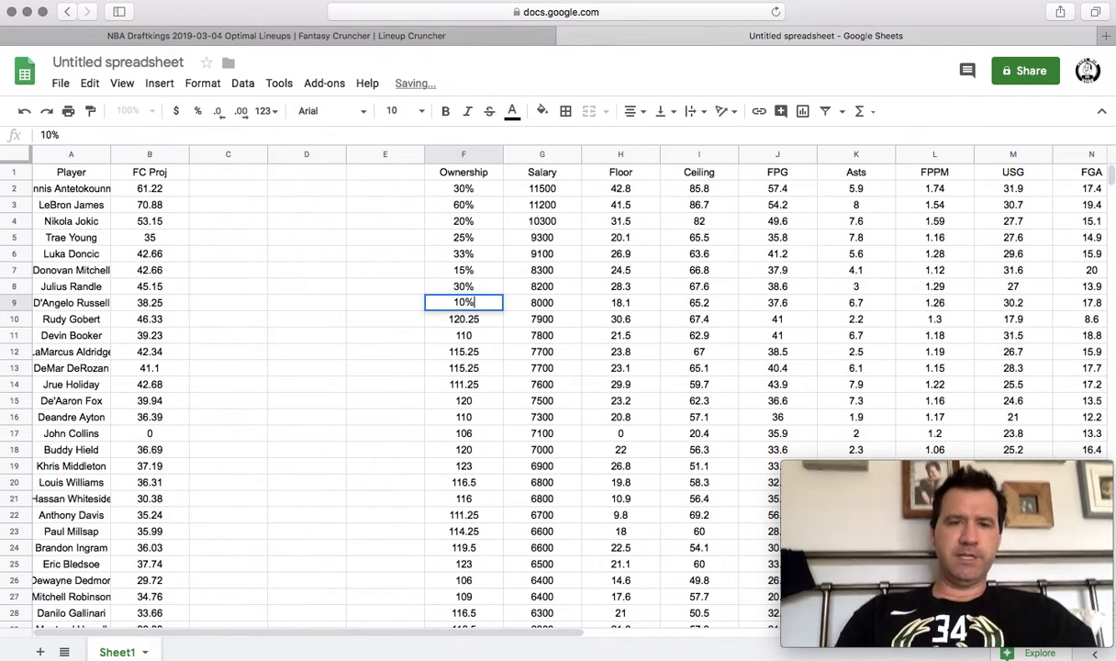
key(Return)
drag(101, 187, 444, 307)
key(super+c)
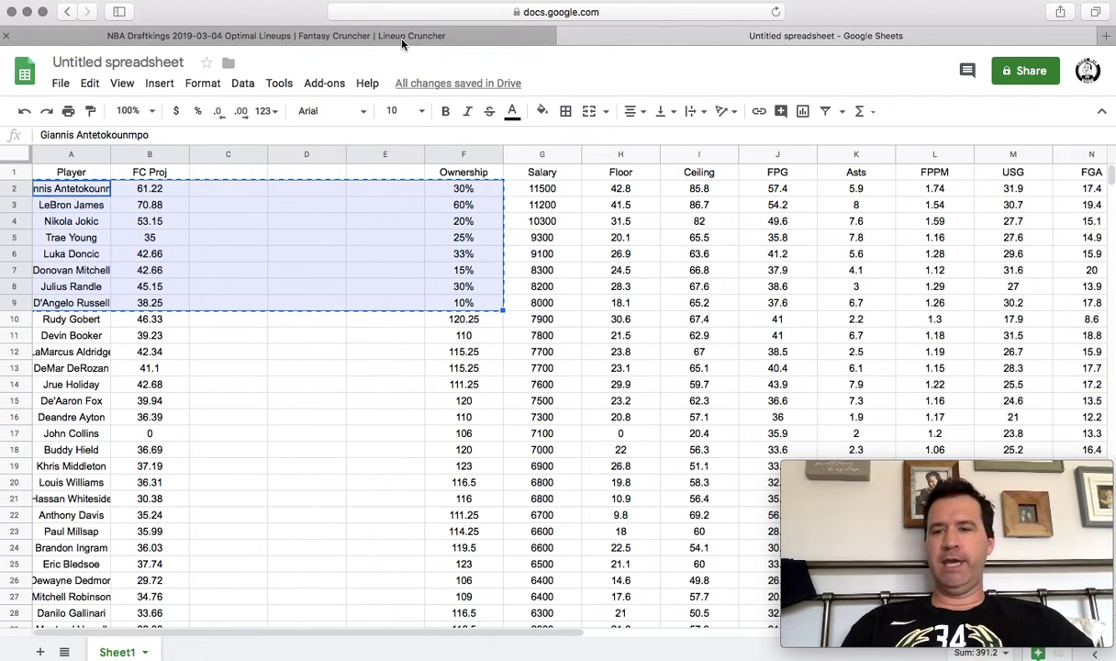
In Upload Data, clear all rows and add a custom 'Ownership' column.
click(401, 40)
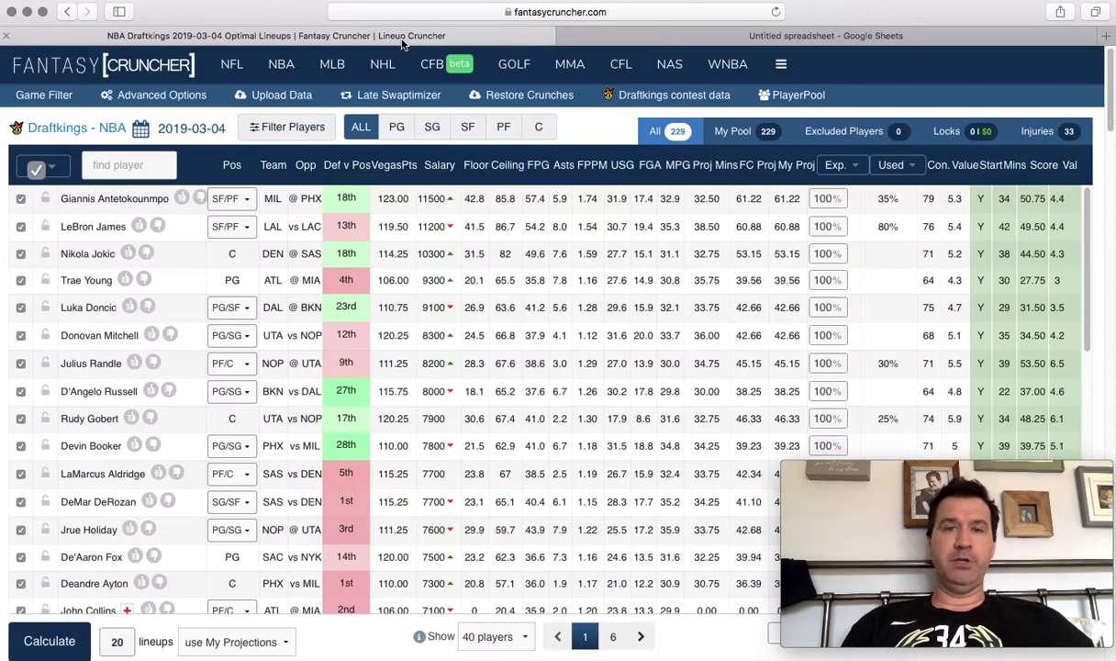
click(273, 95)
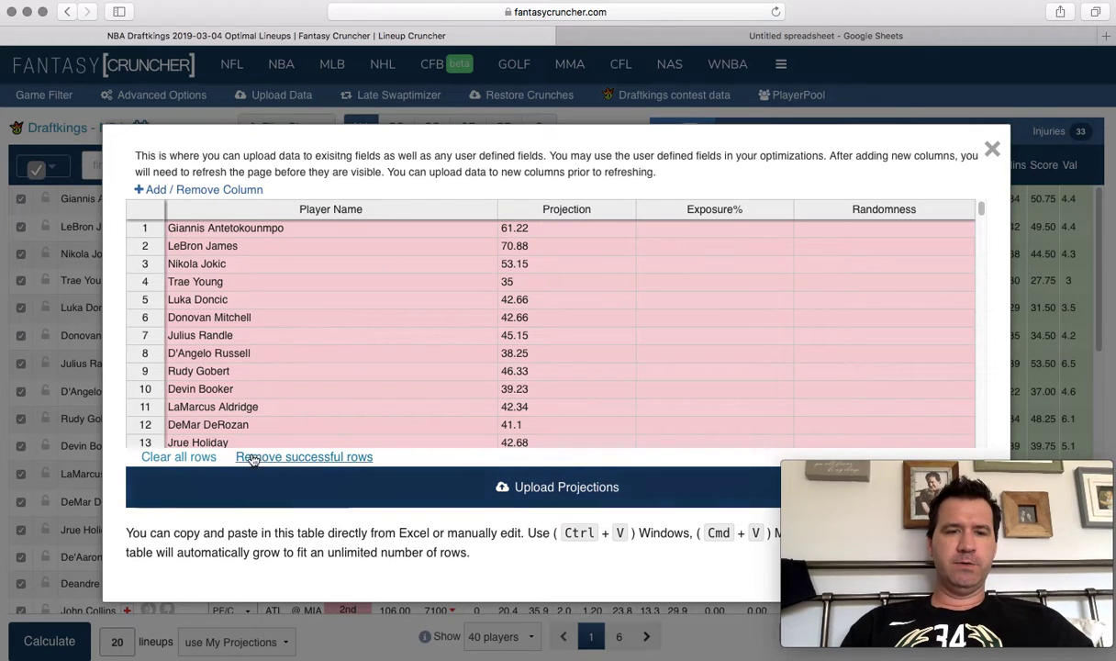
click(197, 457)
click(236, 190)
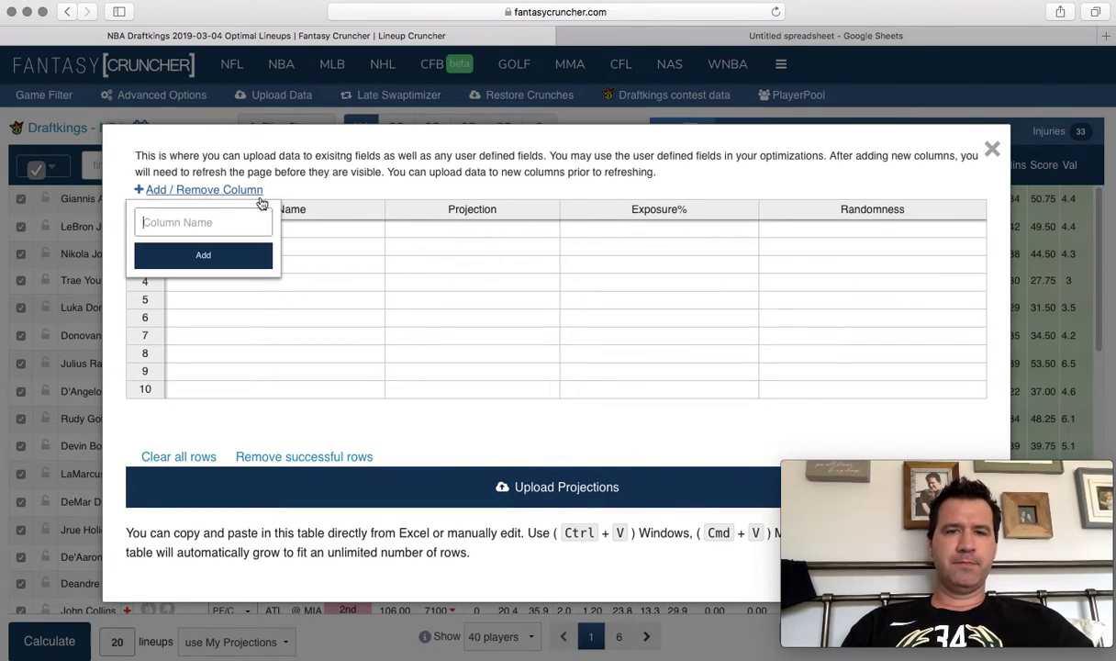
text(Ownership)
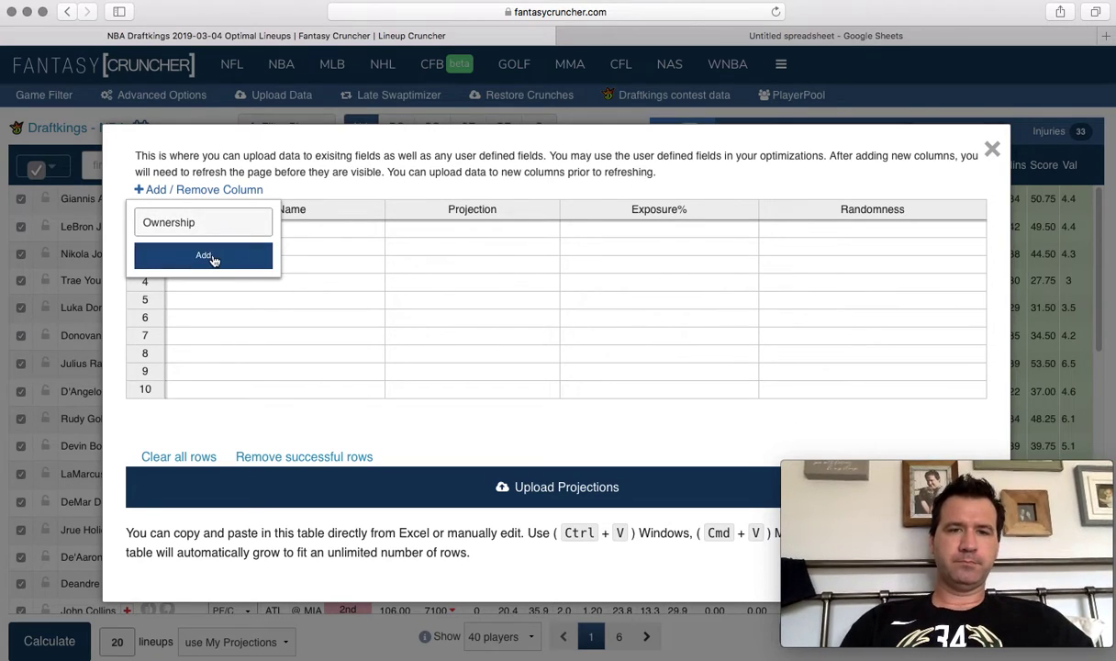
click(213, 256)
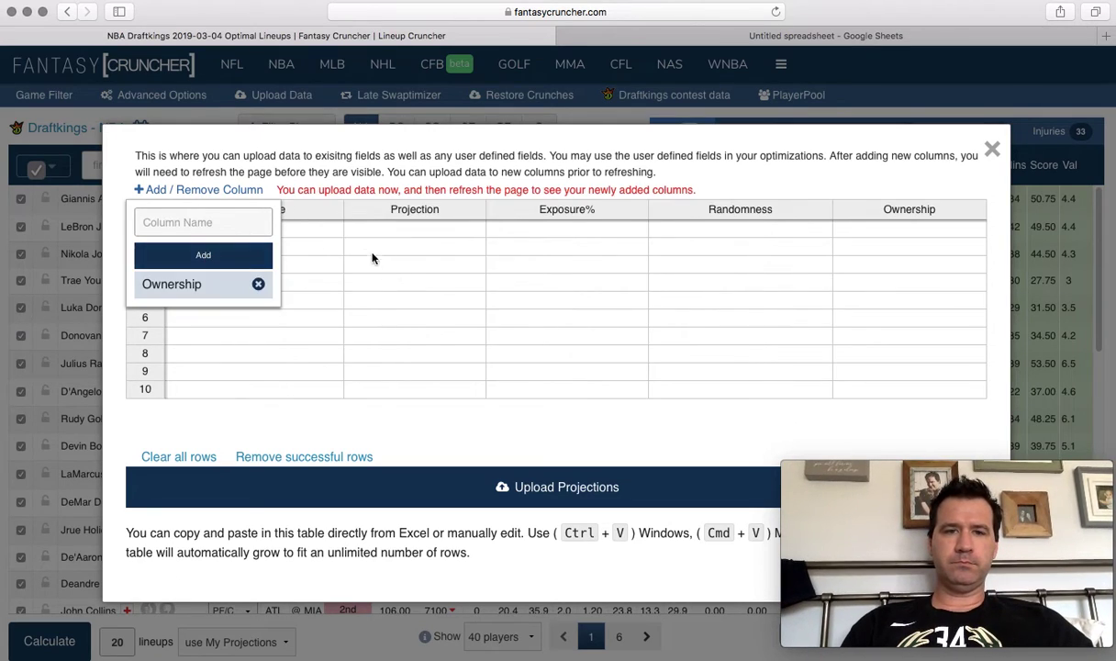
Paste the eight copied player rows into the upload table, then undo to empty it.
click(332, 234)
key(super+v)
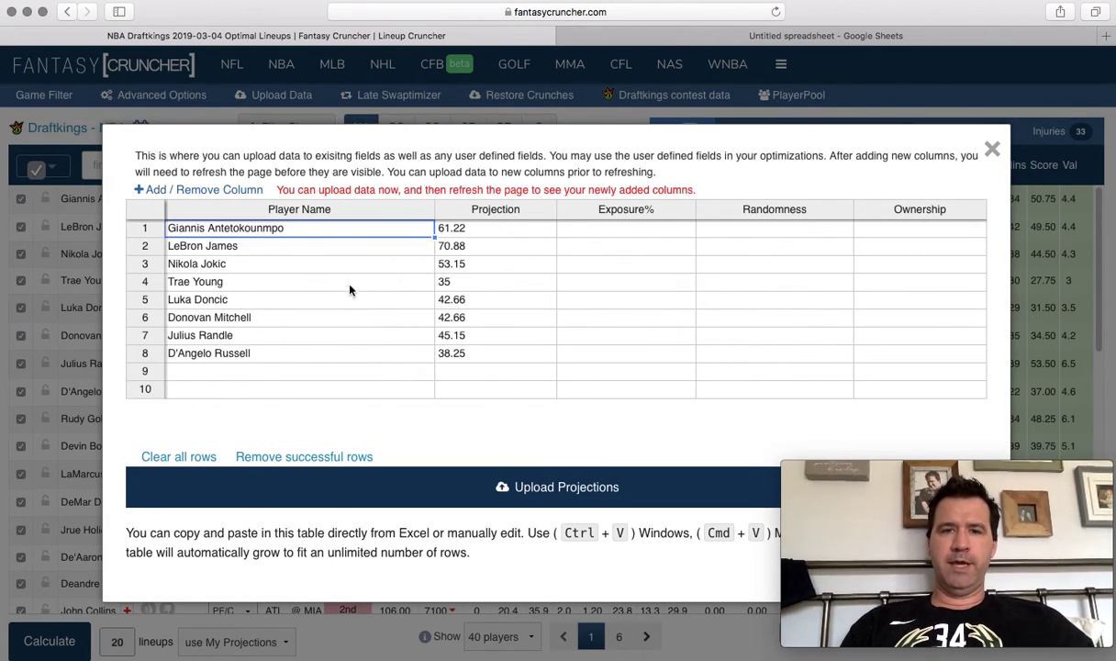
click(454, 264)
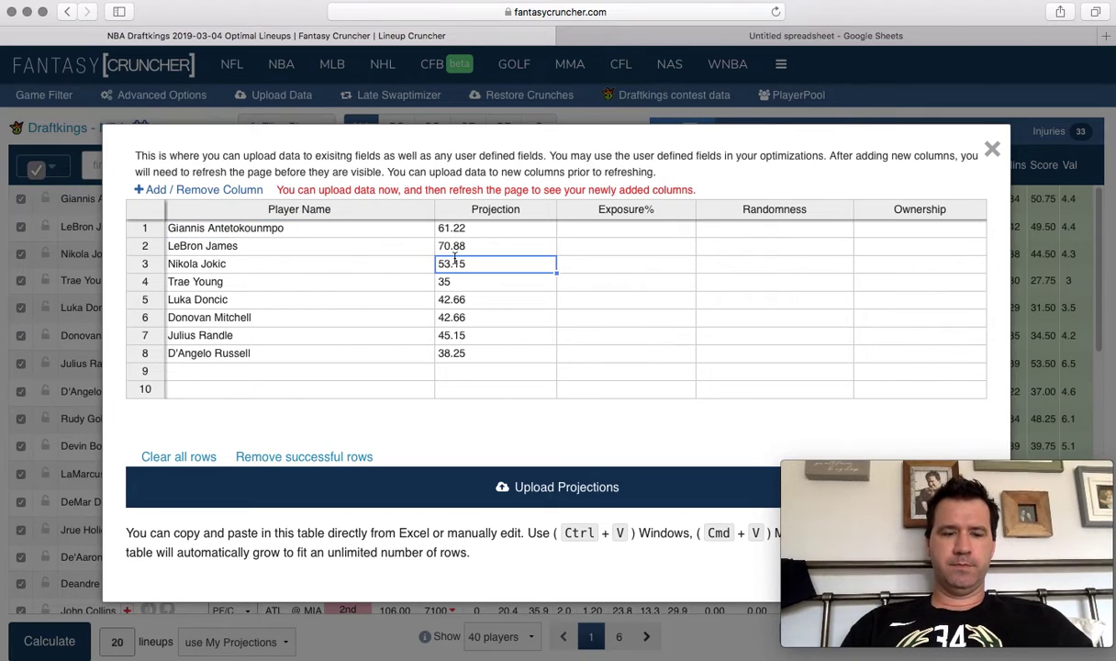
key(super+z)
Delete the top eight players' FC Proj values in B1:B9.
click(683, 33)
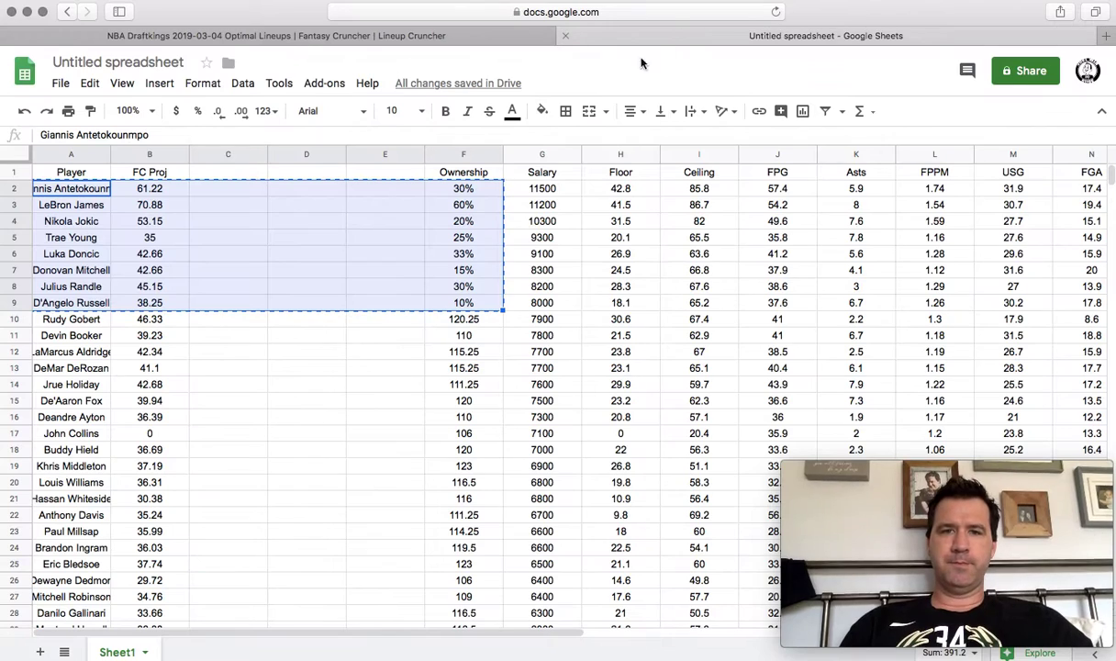
key(super+c)
click(220, 237)
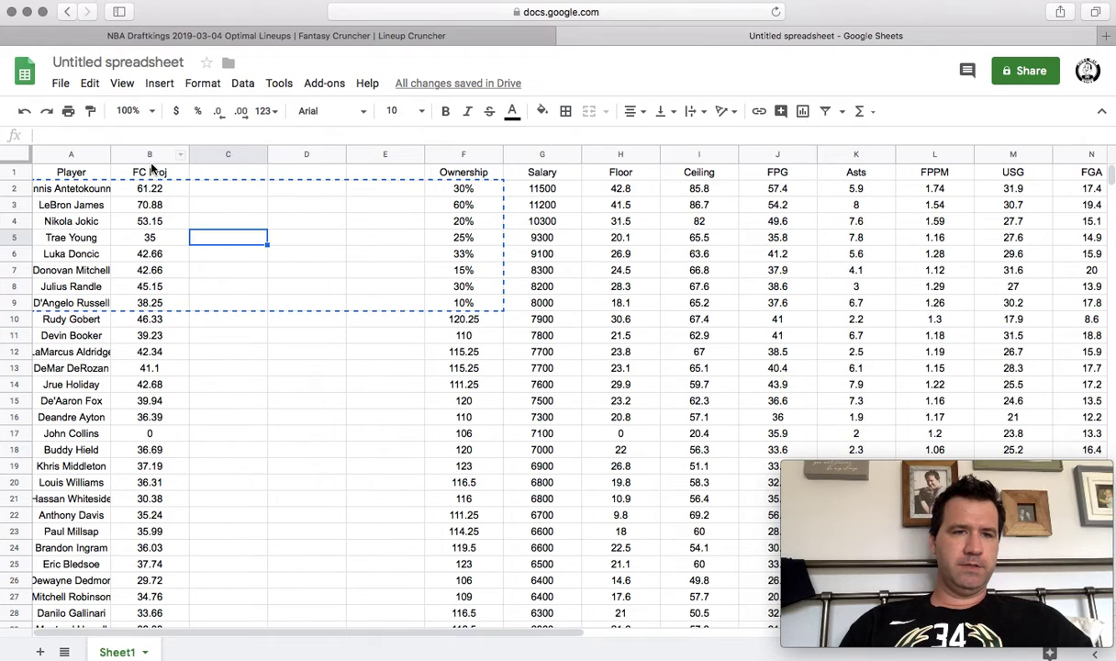
drag(149, 173, 165, 302)
key(Delete)
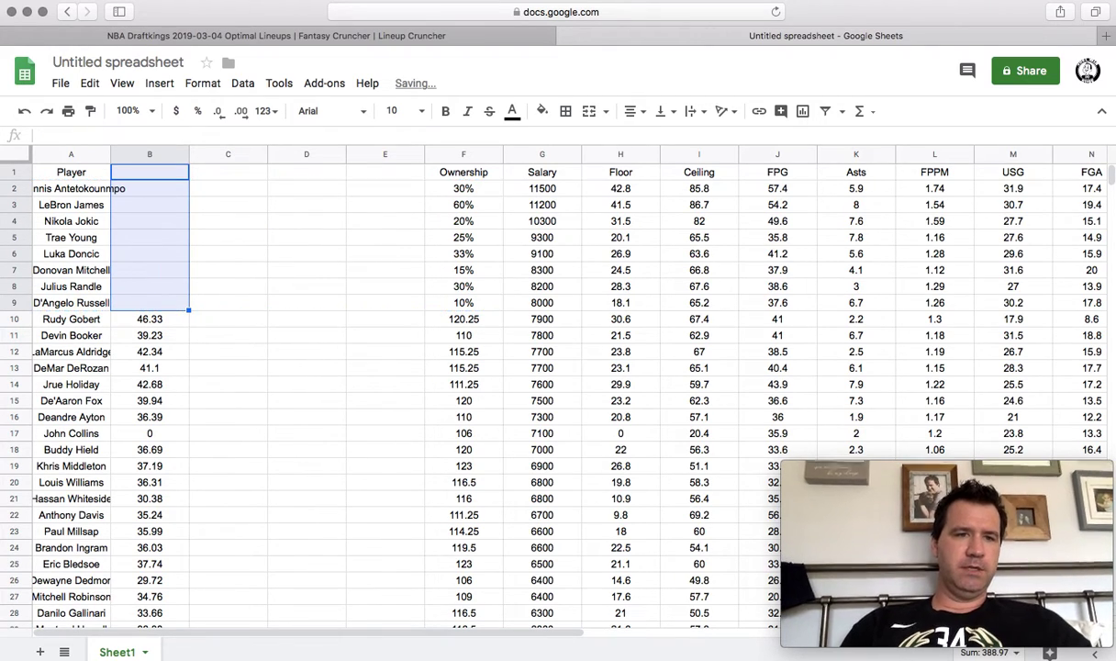
Move the Ownership column into column E and copy the names with ownership, A2:E9.
drag(93, 196, 451, 287)
key(super+c)
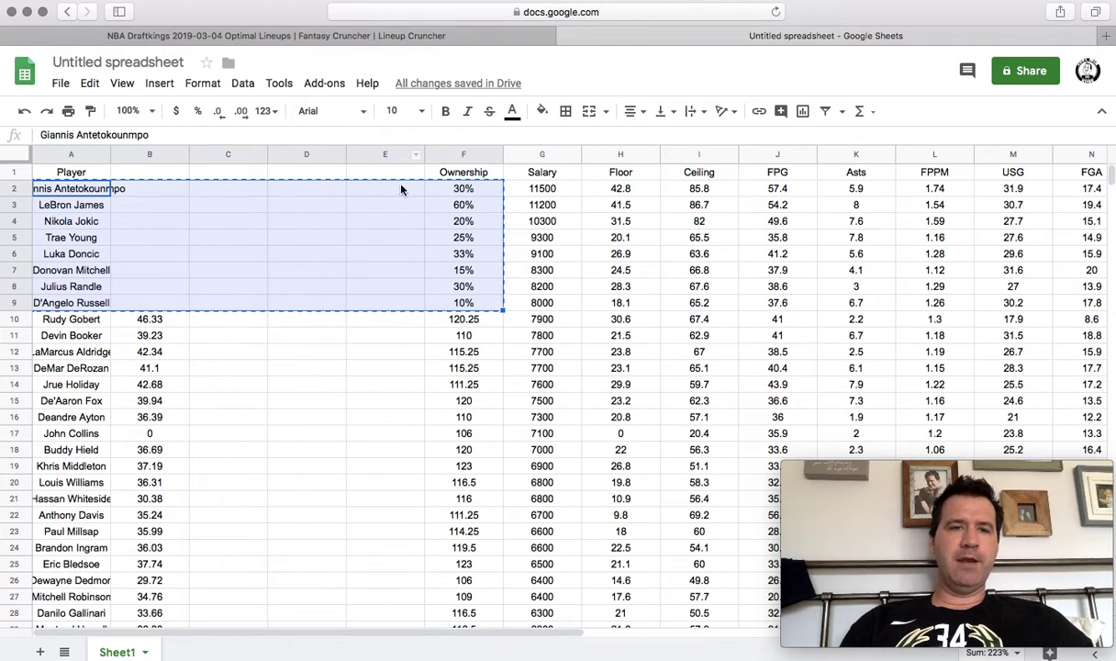
click(339, 236)
drag(451, 174, 364, 310)
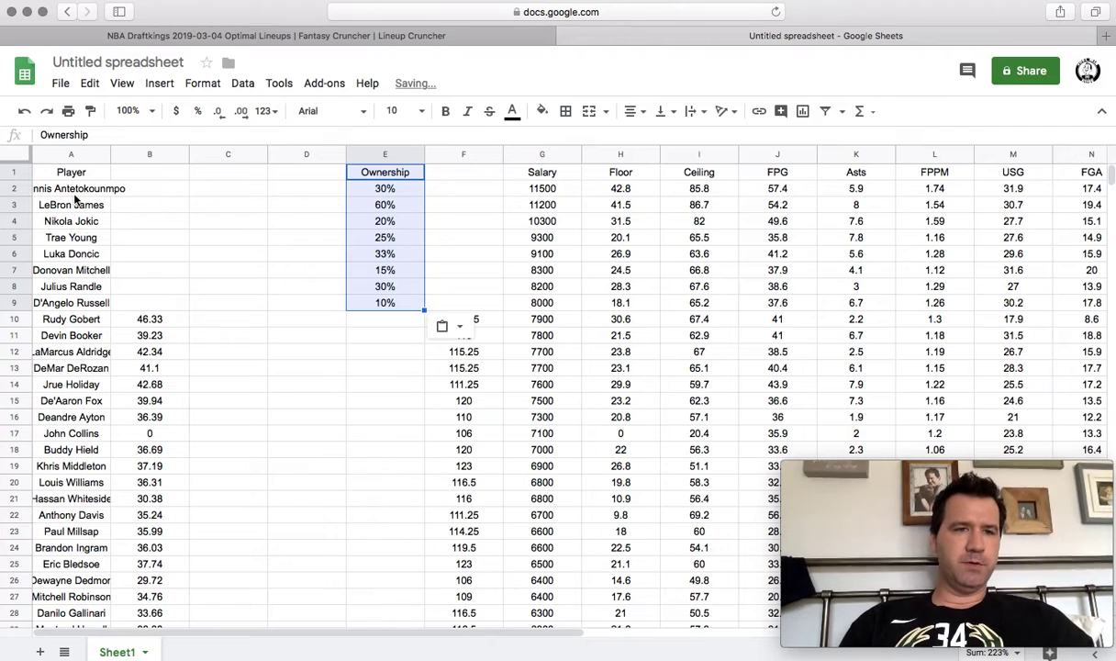
drag(75, 195, 381, 304)
key(ctrl+c)
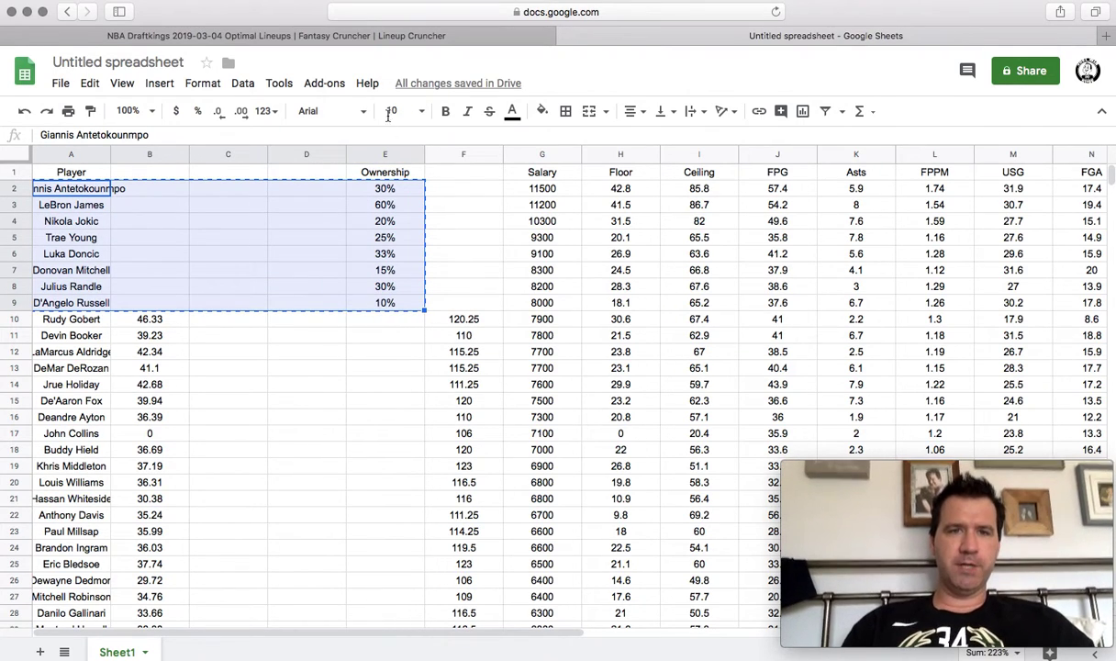
click(386, 37)
Paste the eight players' names and ownership into Upload Data, upload, dismiss the notice, and close.
click(272, 229)
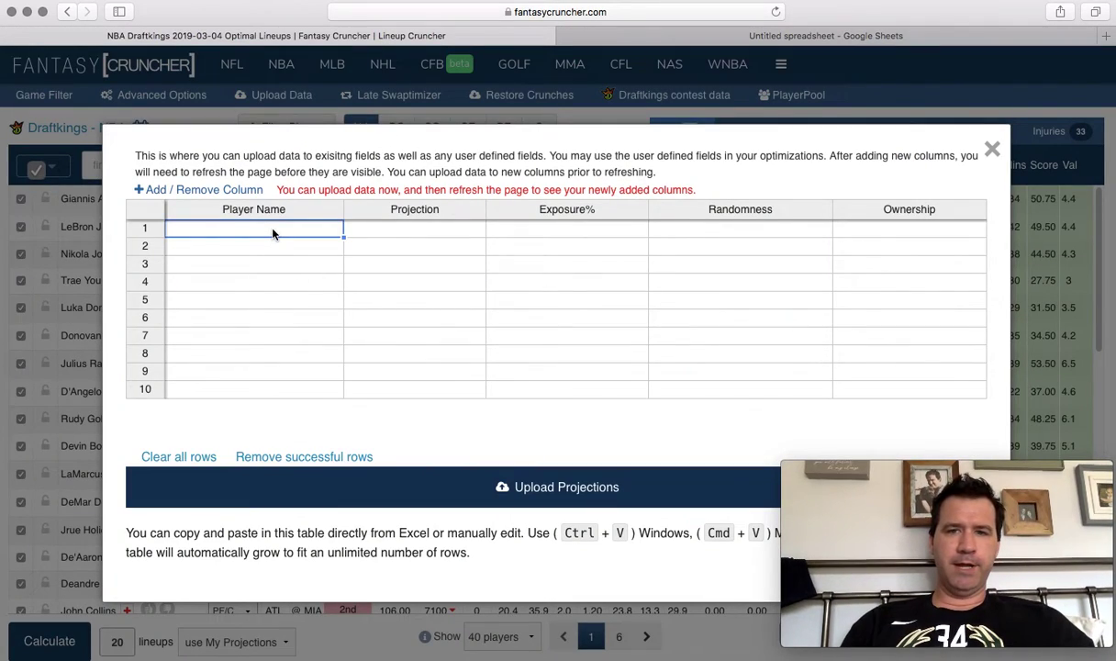
key(super+v)
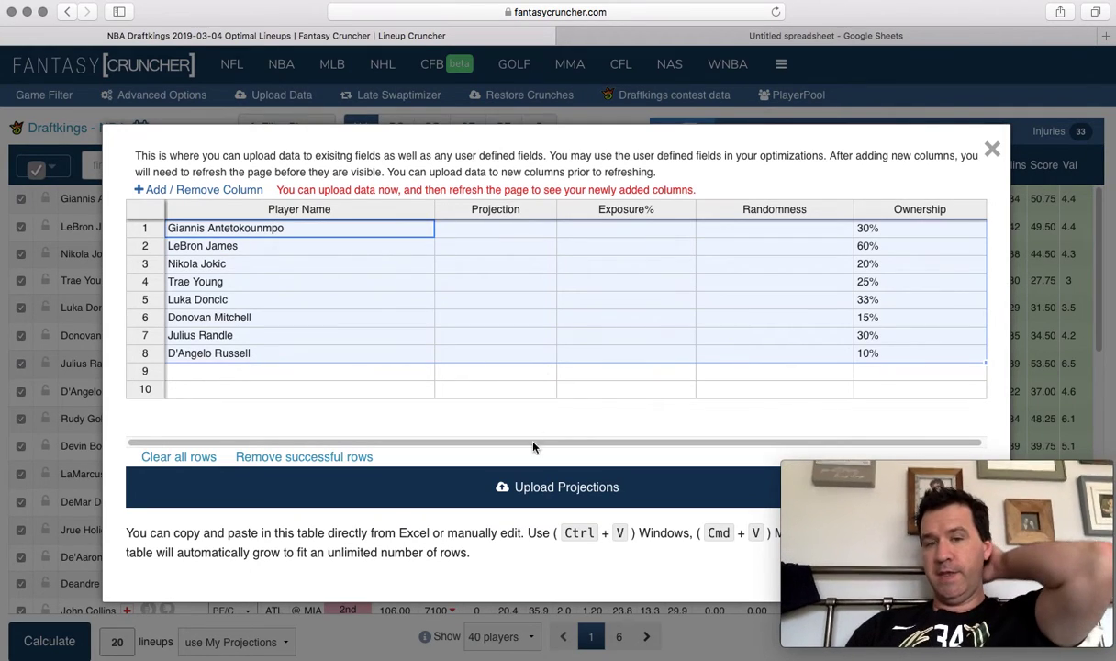
click(537, 489)
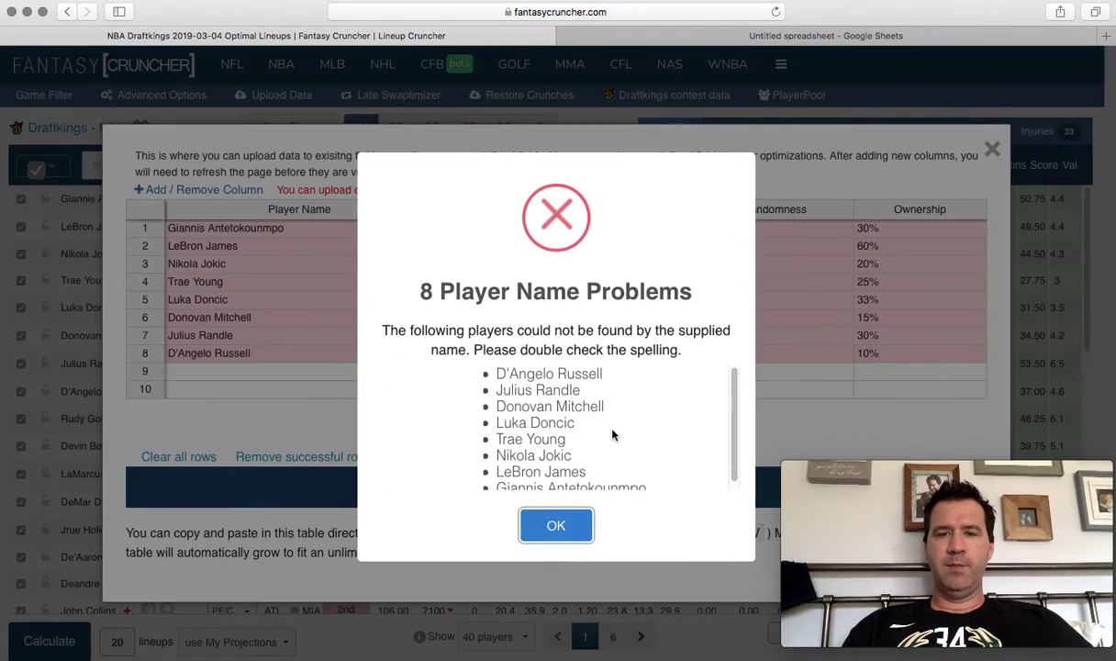
click(547, 523)
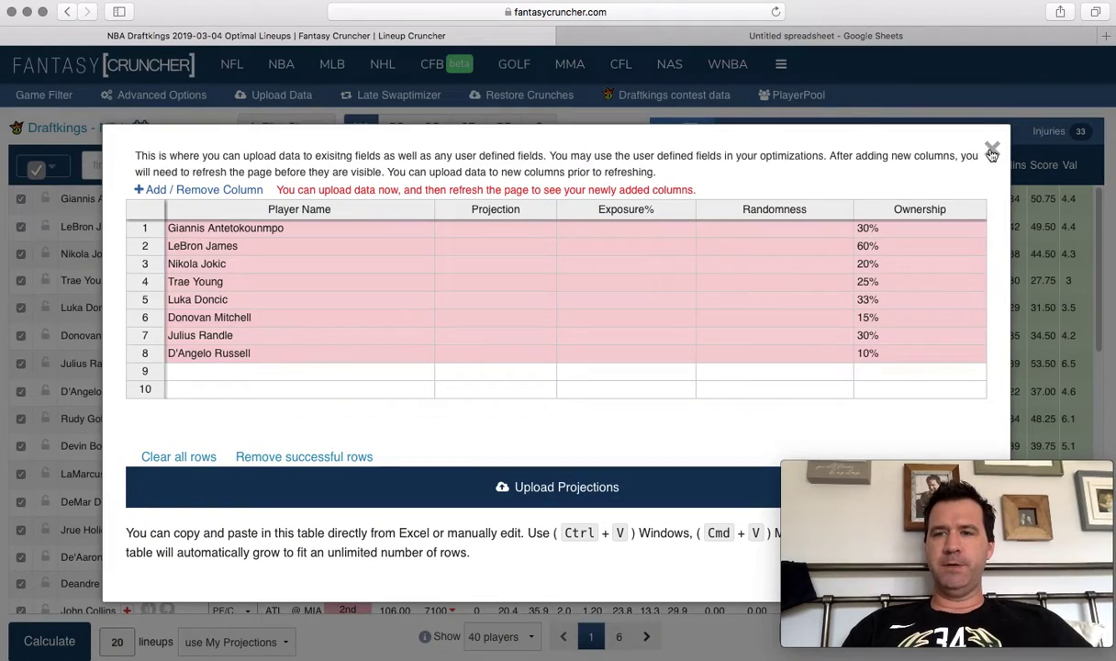
click(993, 149)
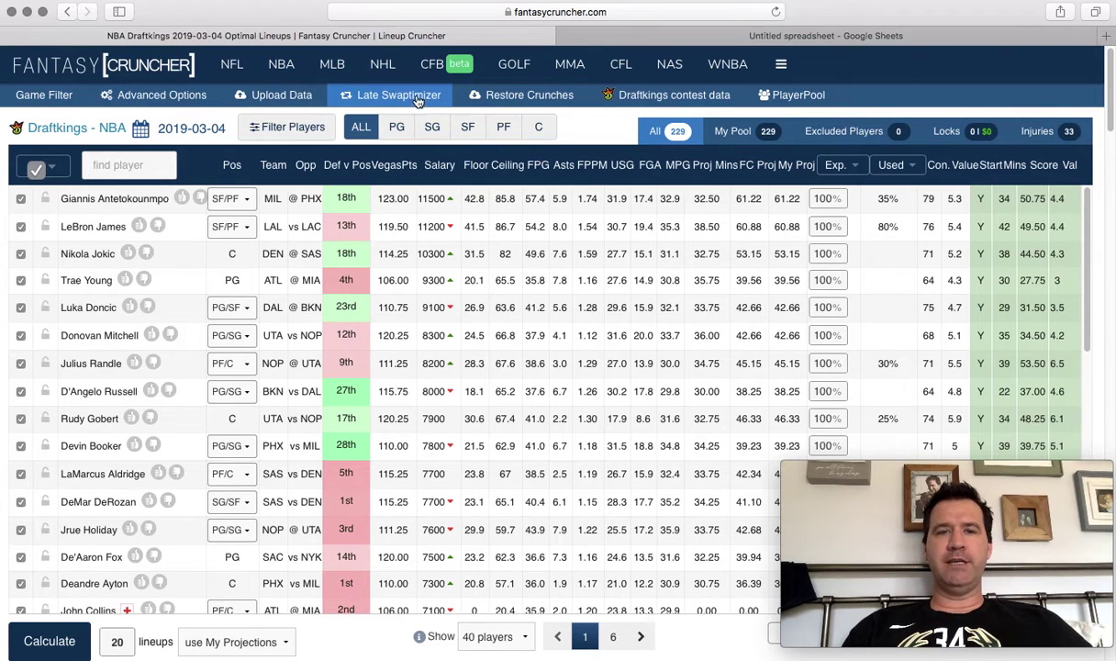
Open the Load Saved Crunches list from Restore Crunches, then close it.
click(548, 105)
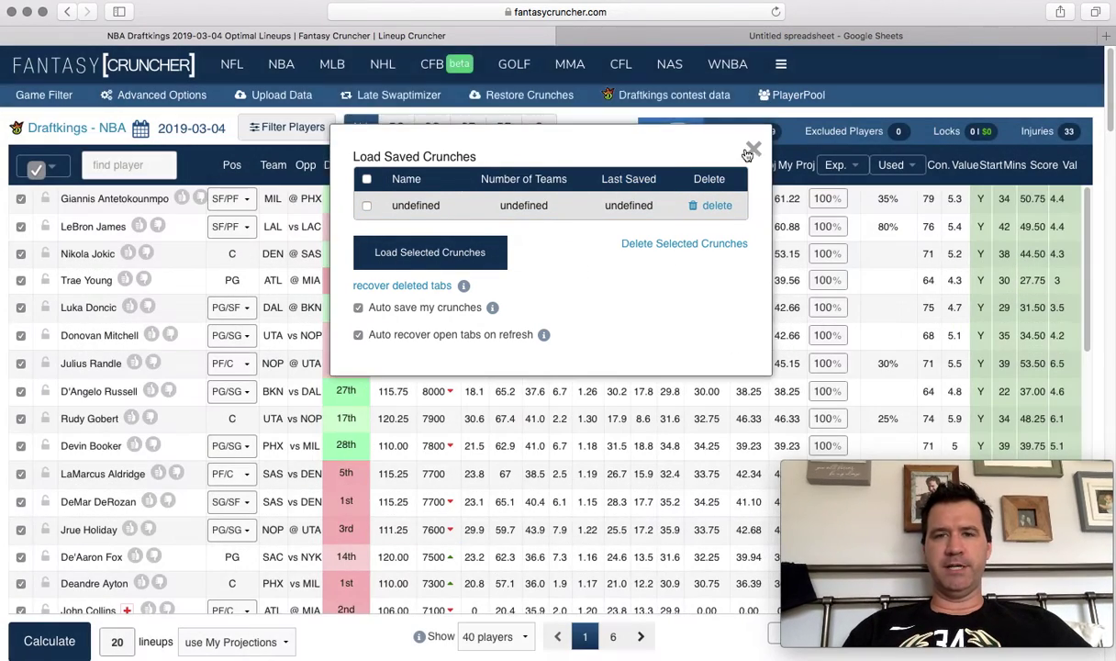
click(752, 152)
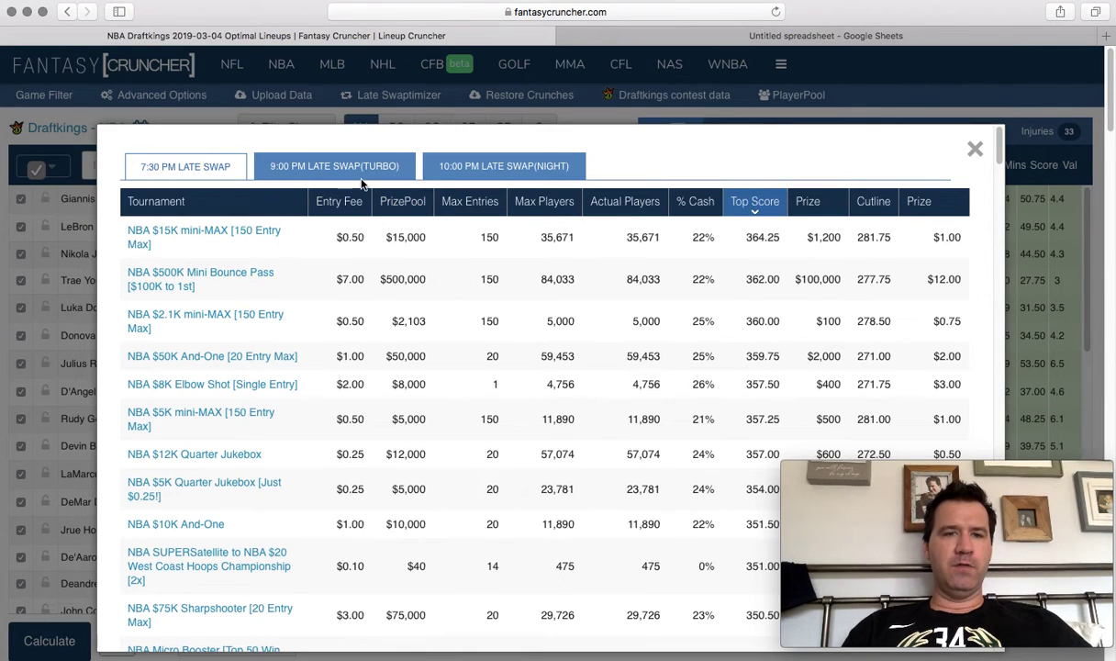
Sort the 9:00 PM Turbo and 10:00 PM Night tournaments by top score.
click(363, 174)
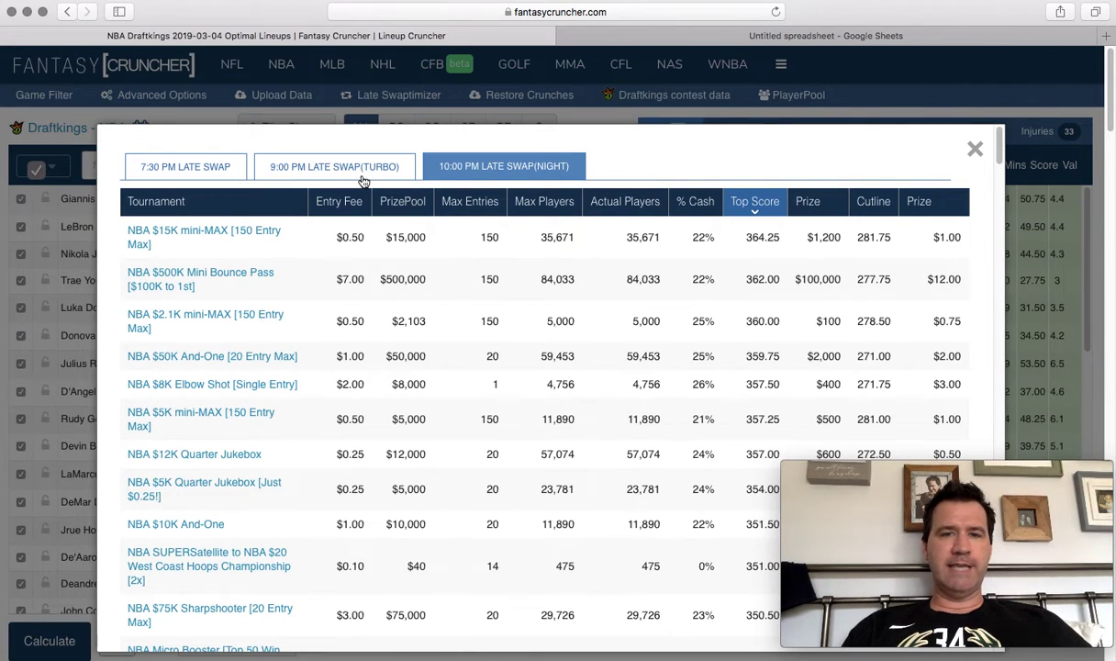
click(788, 204)
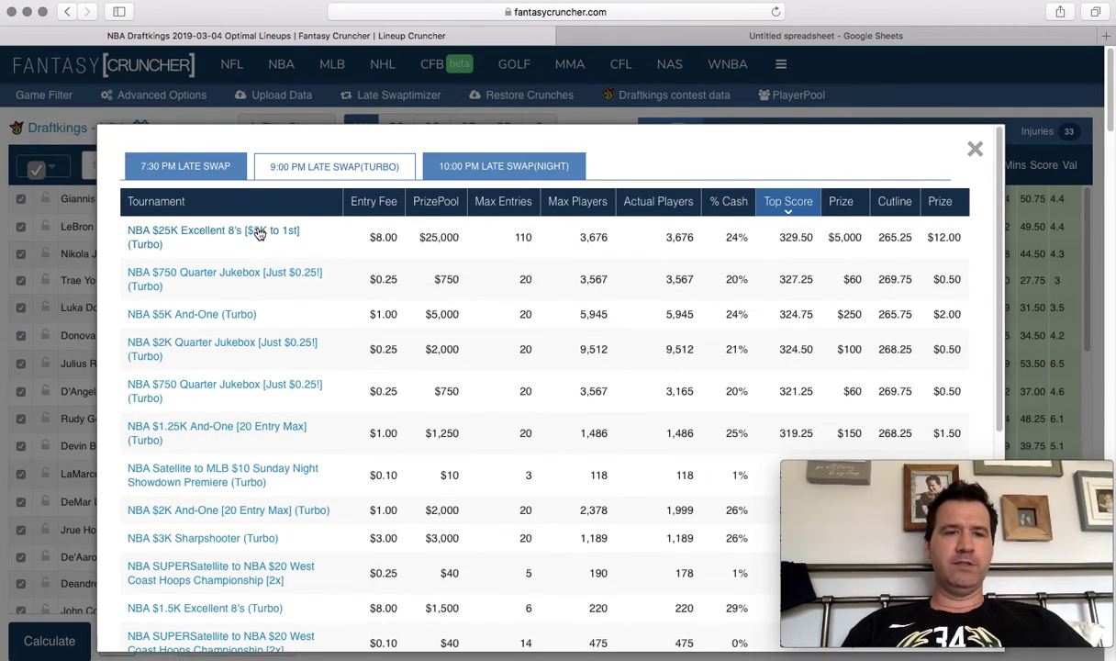
click(504, 171)
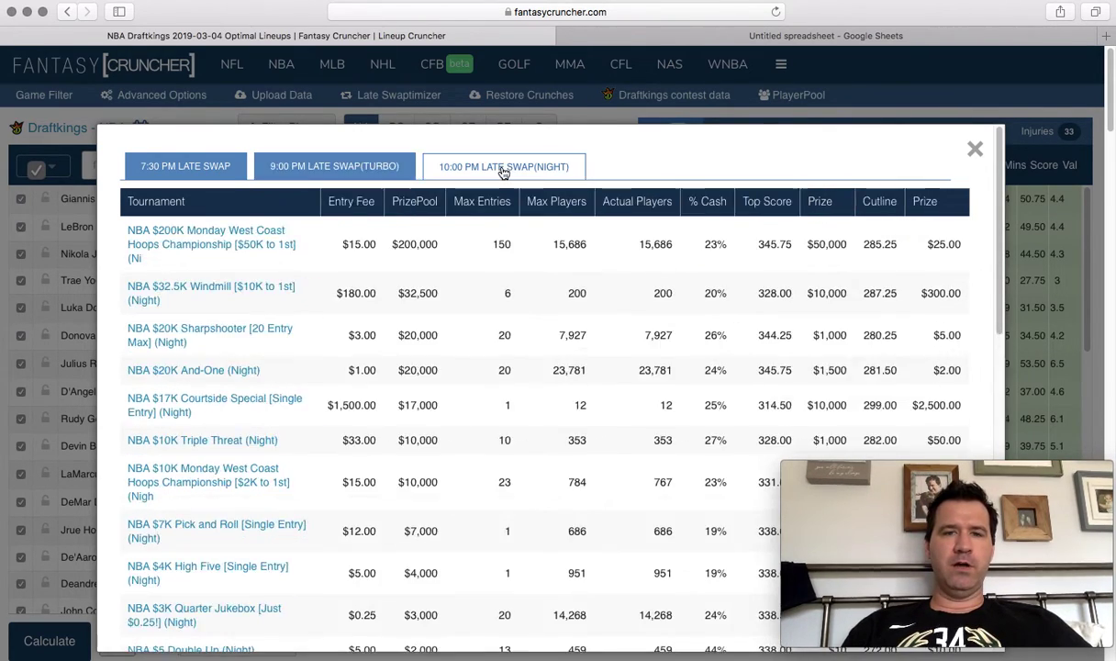
click(774, 205)
Sort the 7:30 PM tournaments by highest entry fee and open the $700K Bounce Pass tournament.
click(224, 173)
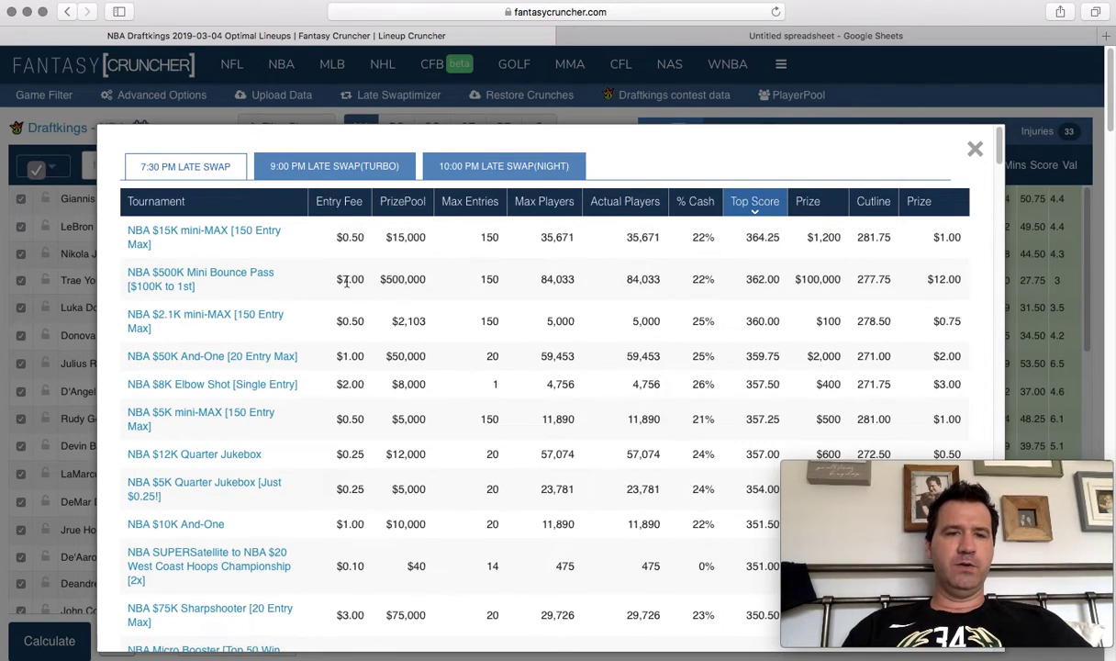
click(344, 209)
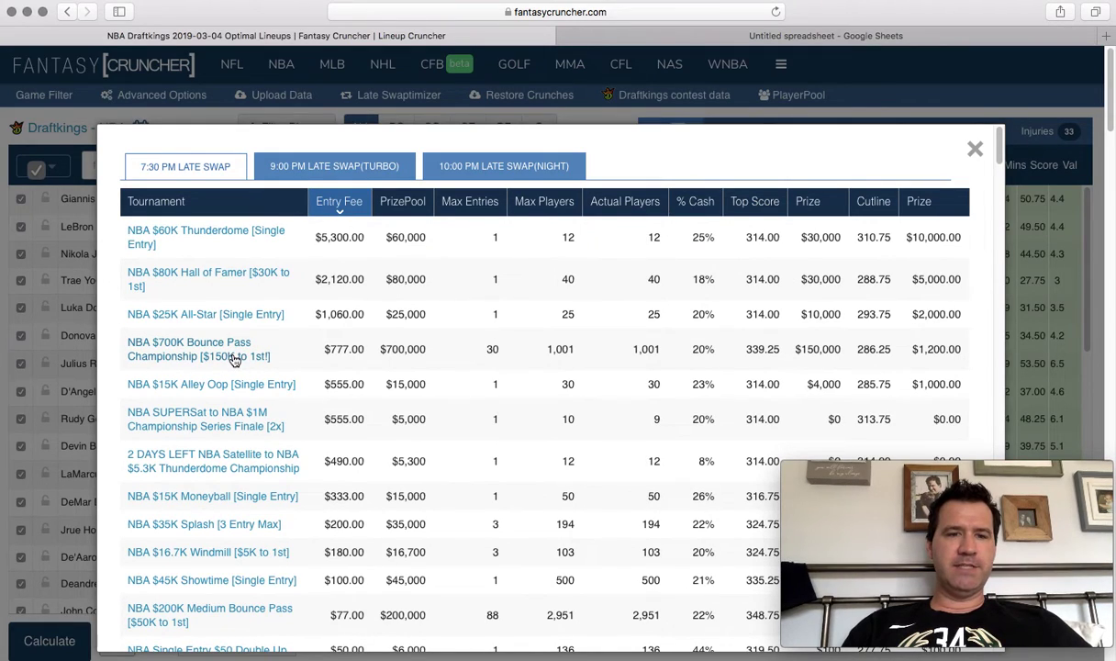
click(236, 358)
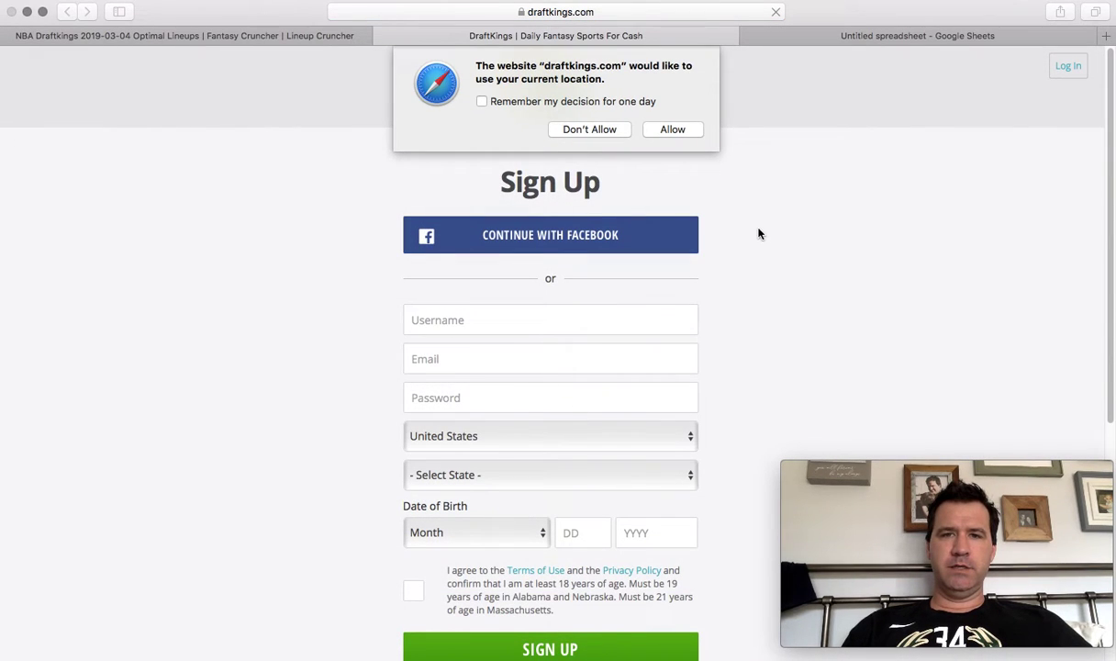
Answer the location request and submit the account e-mail and password on DraftKings' Log In page.
click(679, 133)
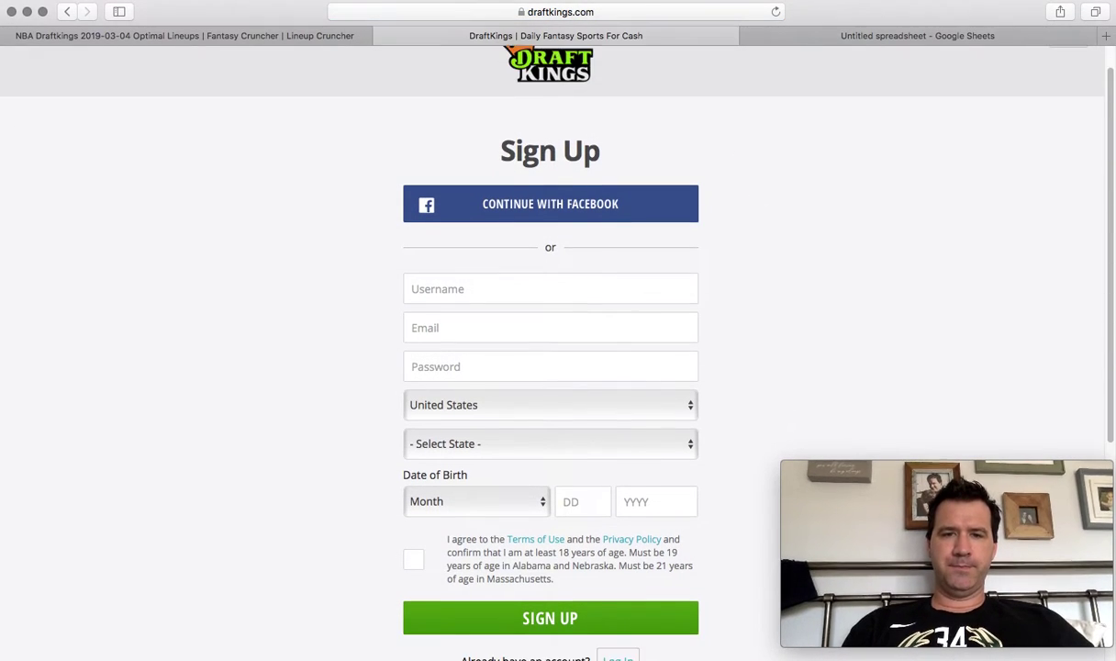
scroll(696, 341, down, 2)
click(617, 599)
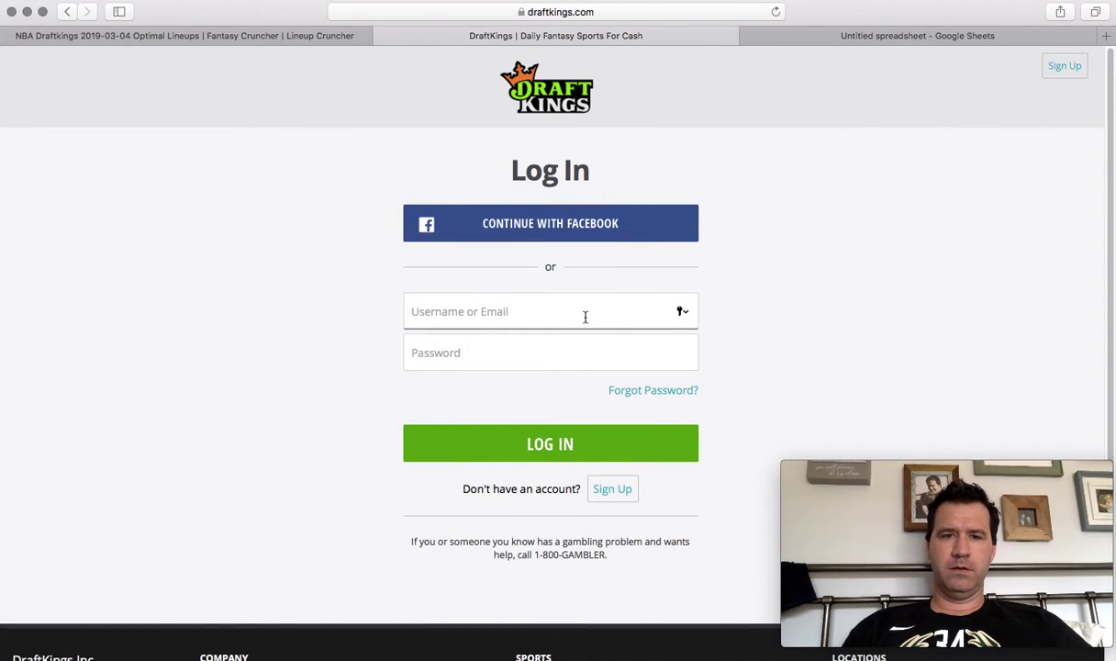
click(585, 317)
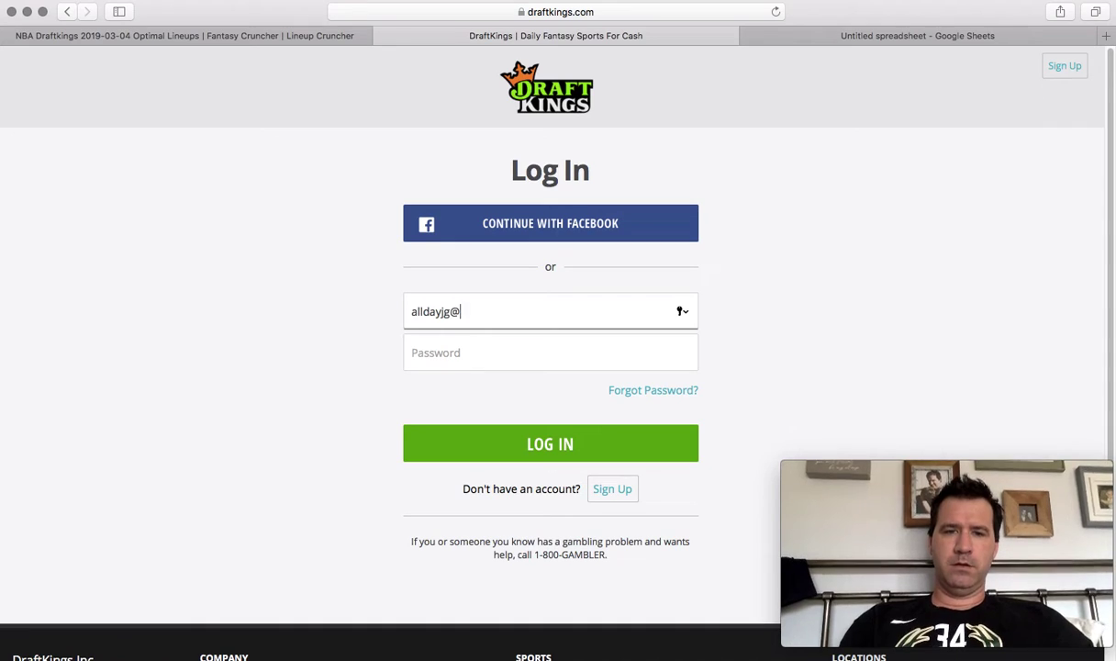
key(Tab)
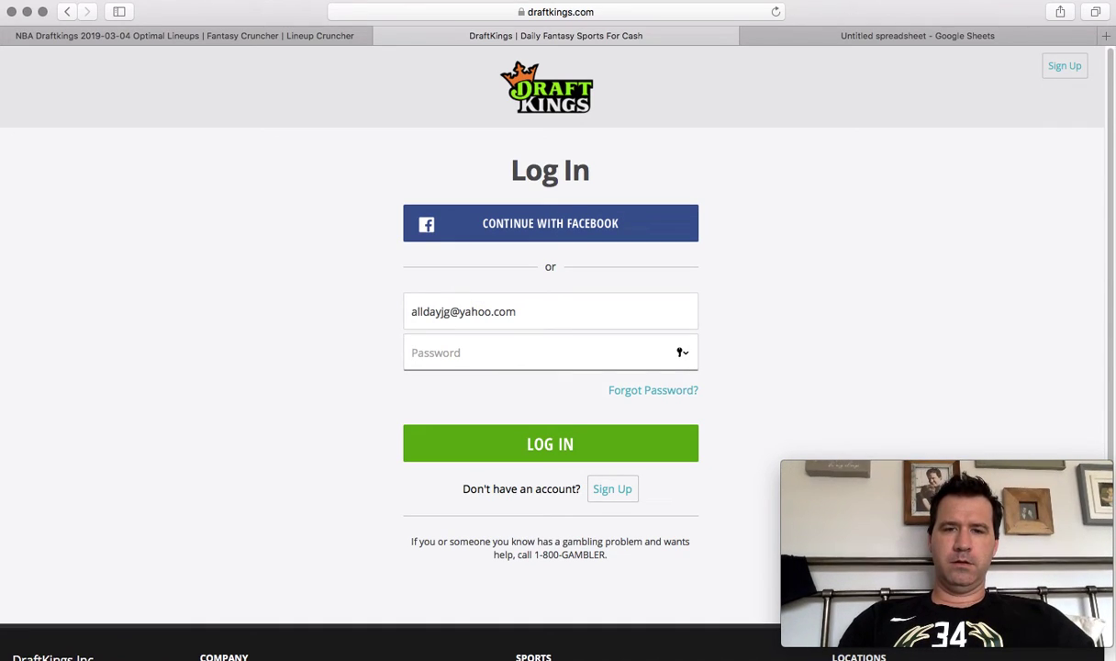
text(•)
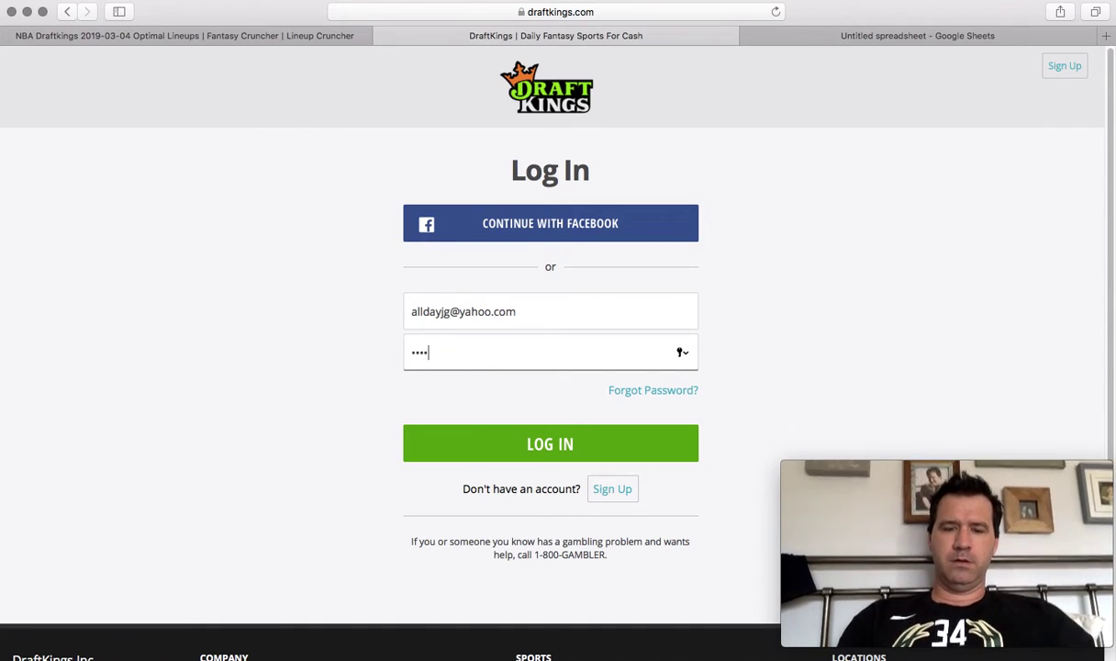
text(•••••••)
key(Return)
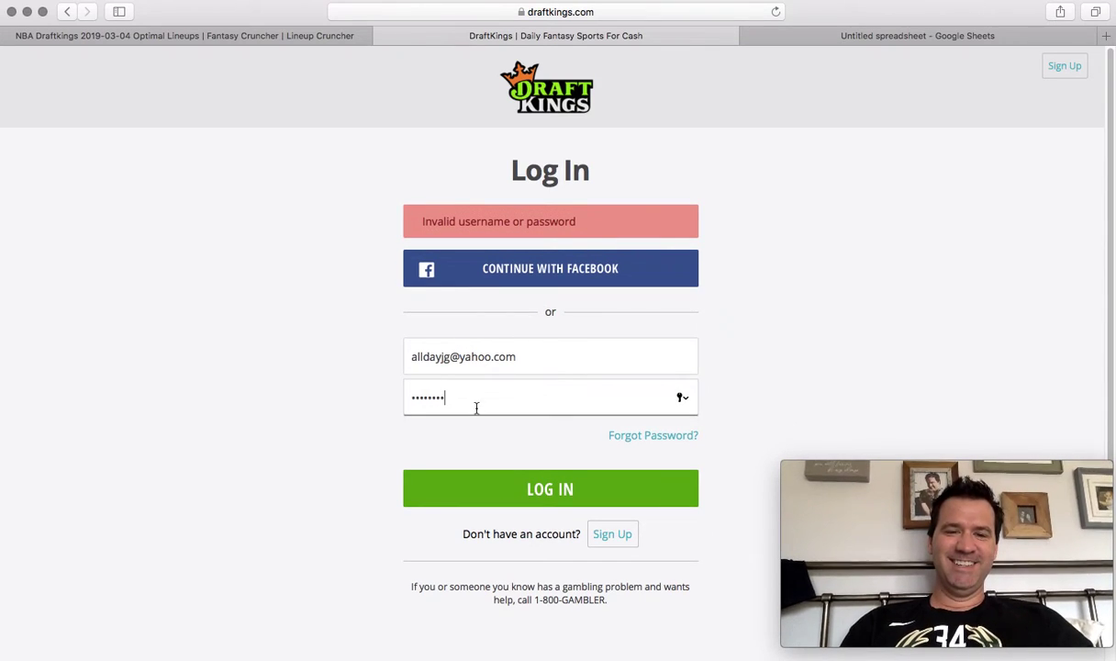
Retype the account password and retry the login until a human verification check appears.
double_click(477, 408)
text(••••••••)
key(Return)
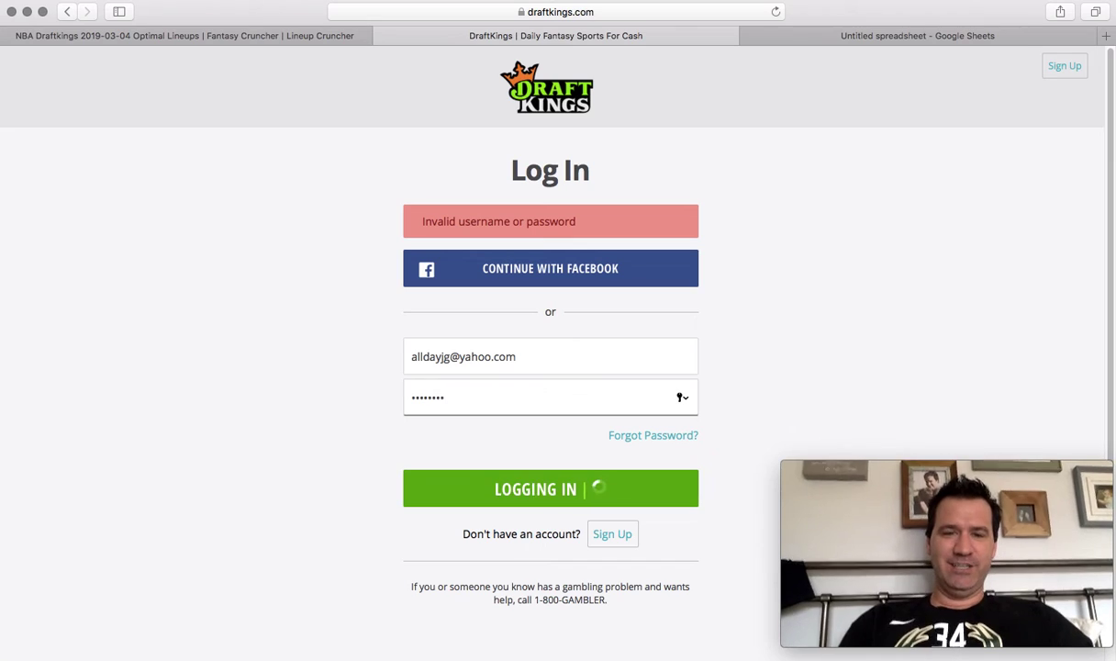
double_click(438, 408)
text(•)
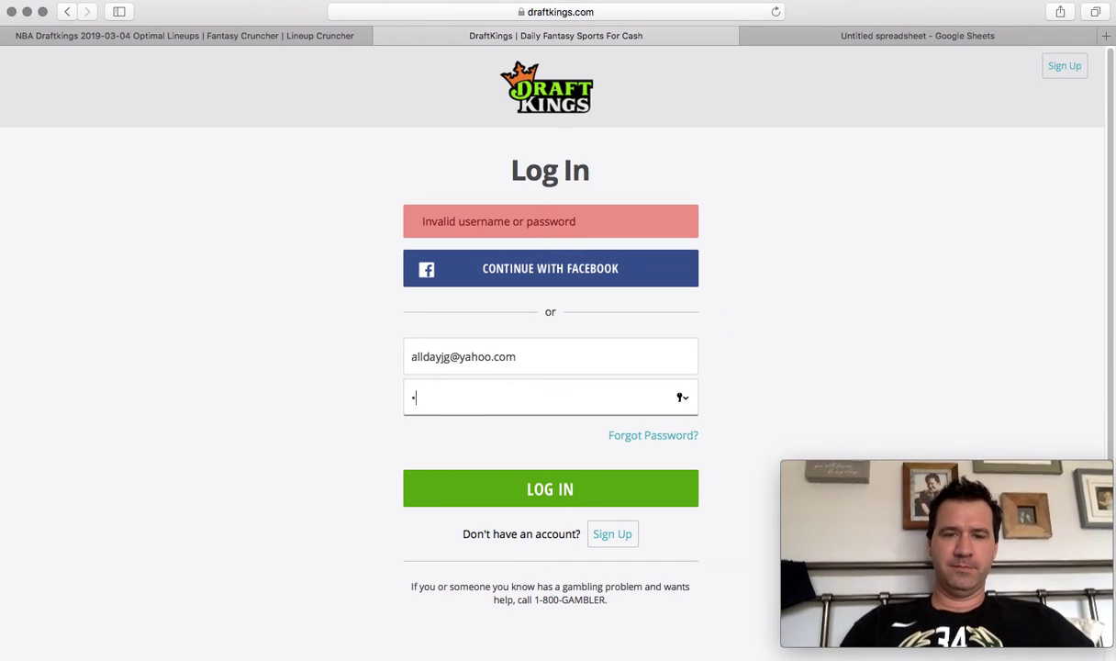
key(Return)
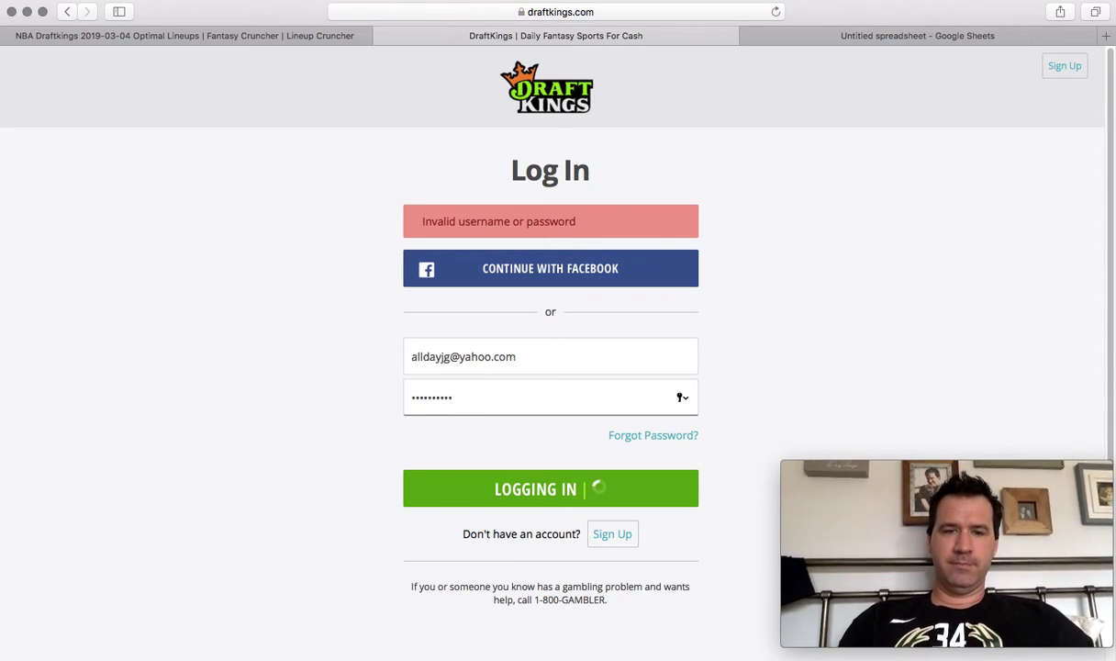
double_click(437, 407)
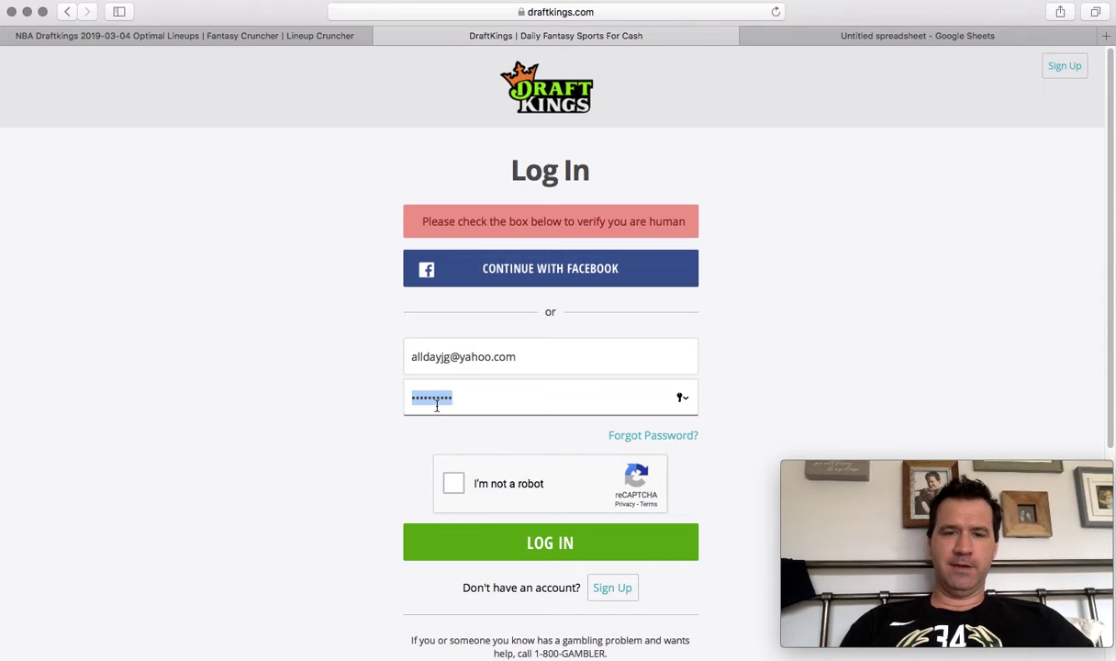
text(•)
key(Return)
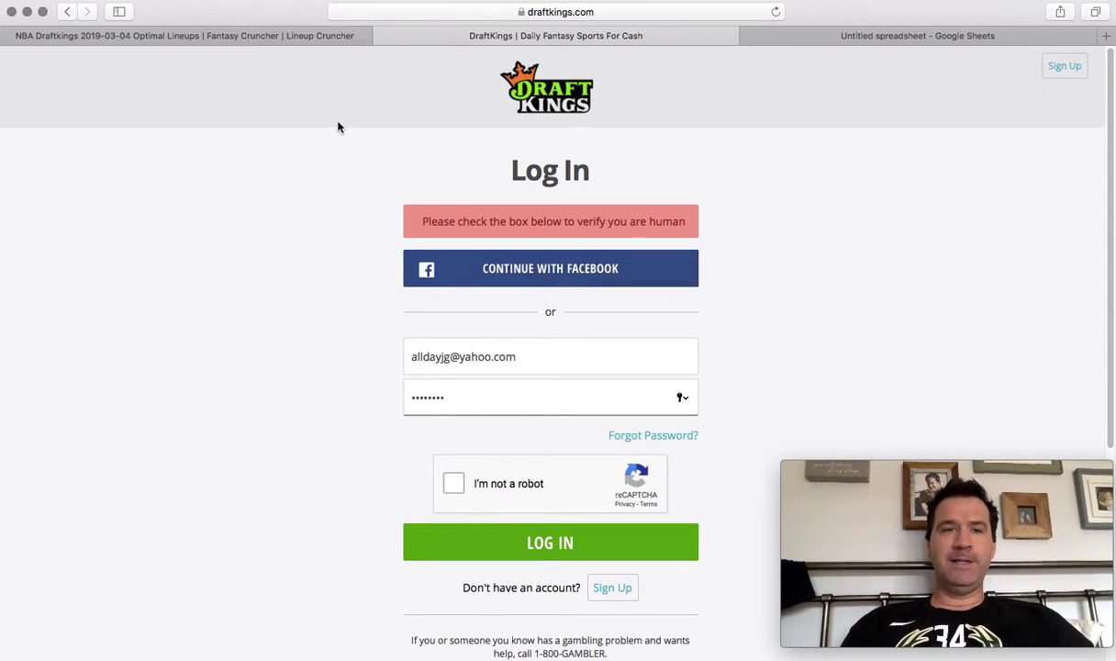
Load Fantasy Cruncher in a new tab for the 2019-03-04 DraftKings NBA lineup rewind.
click(333, 40)
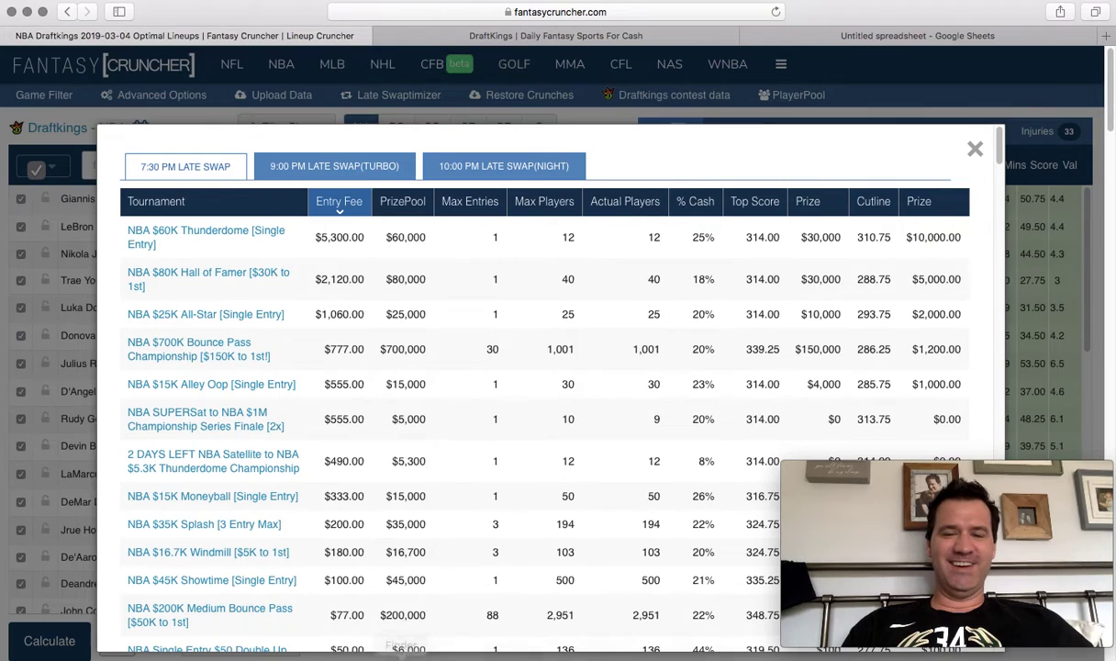
click(432, 657)
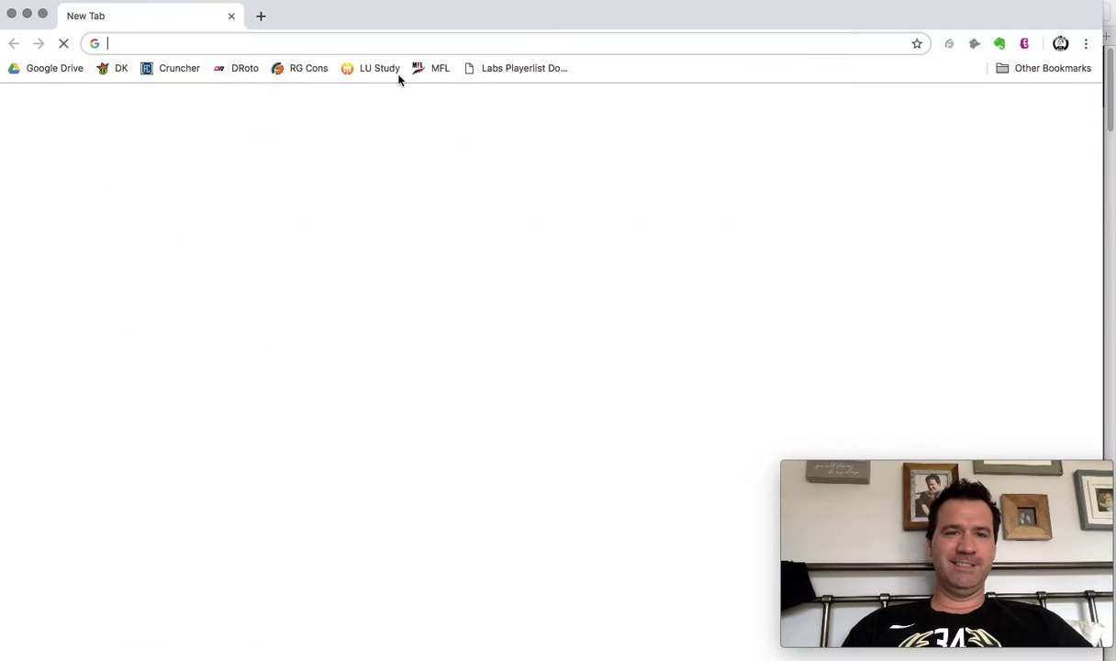
click(124, 73)
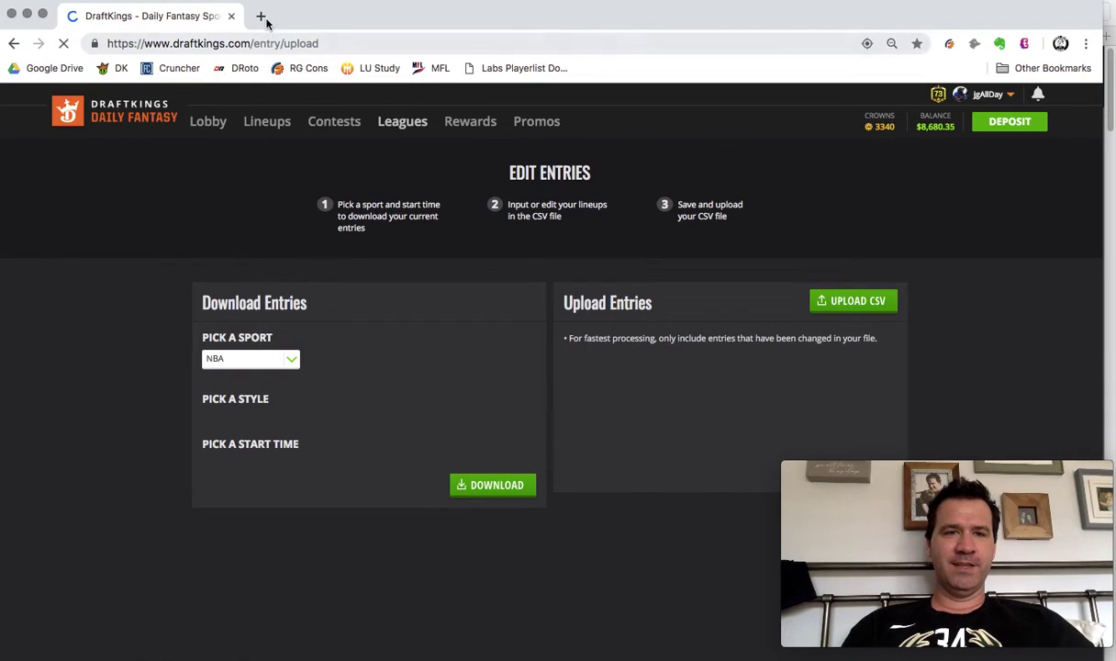
click(263, 17)
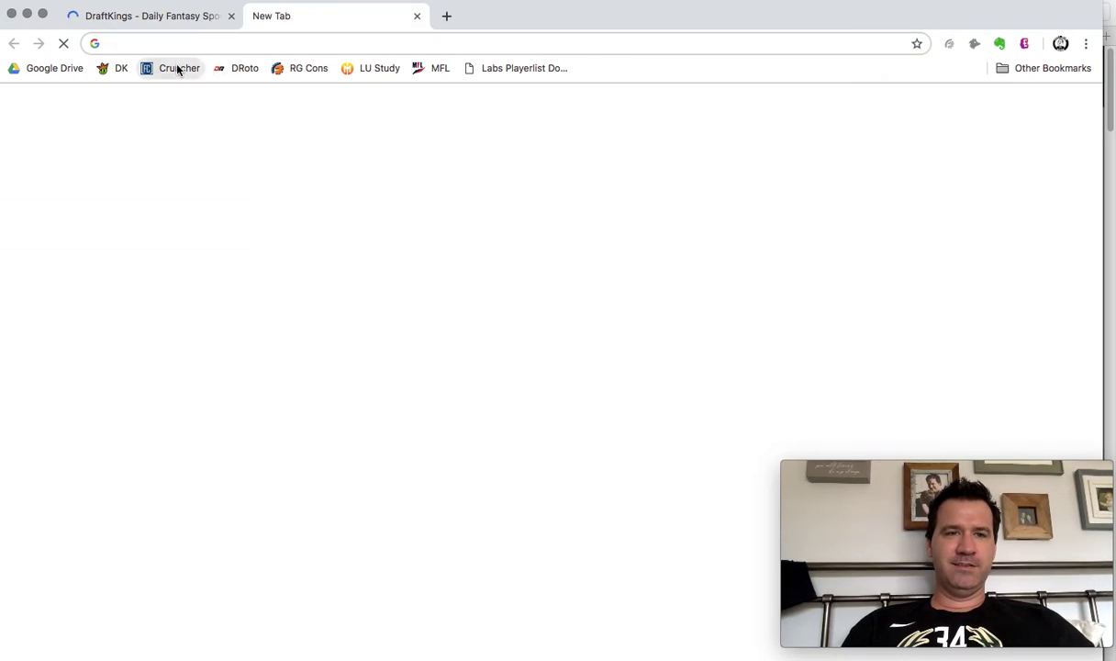
click(174, 69)
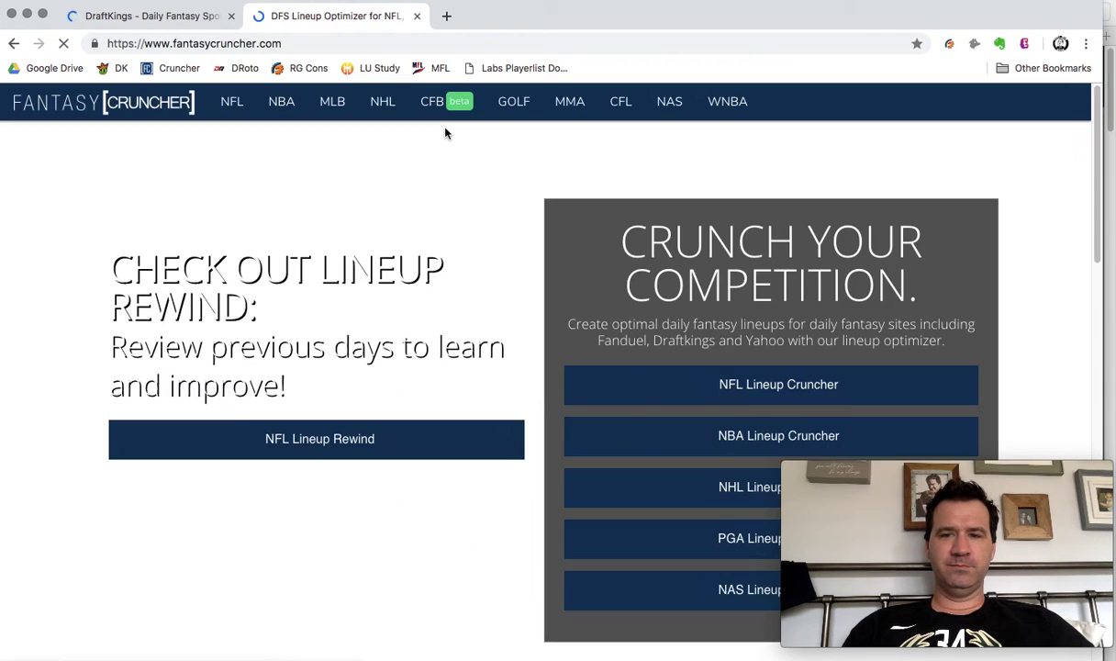
mouse_move(281, 103)
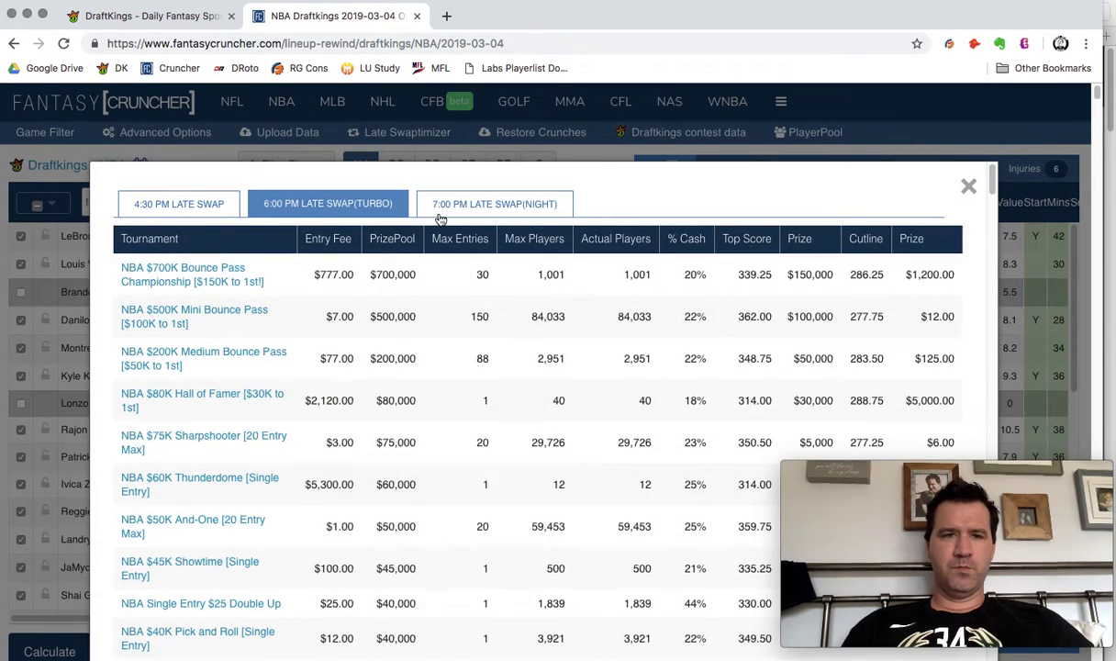
Open the NBA $700K Bounce Pass Championship results and its full rules and prize details.
click(195, 268)
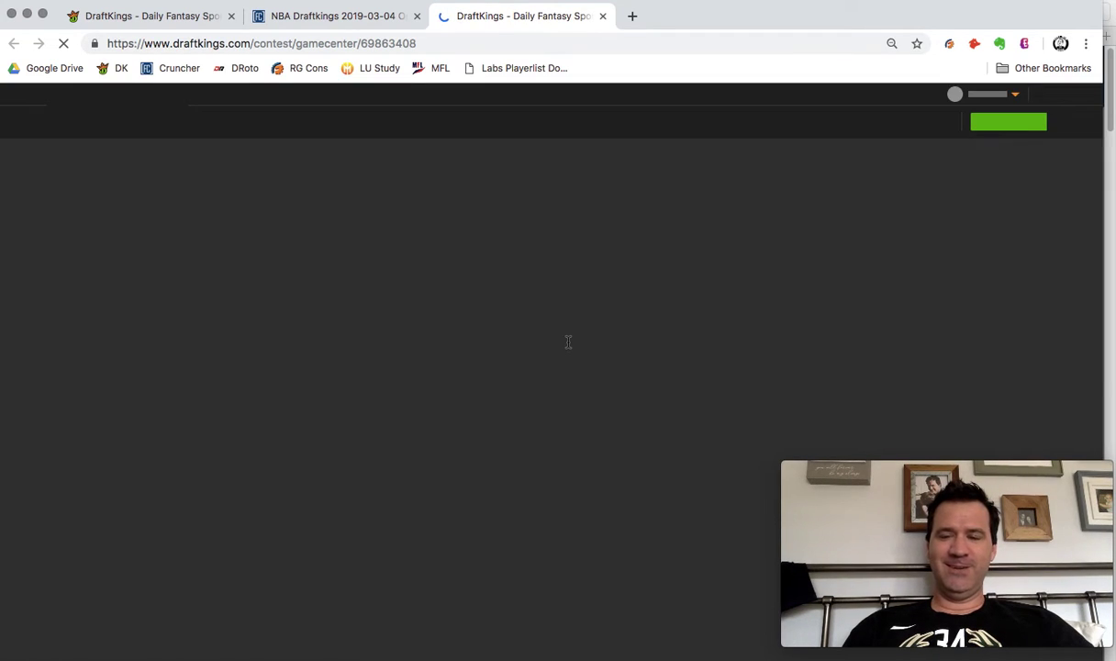
mouse_move(946, 468)
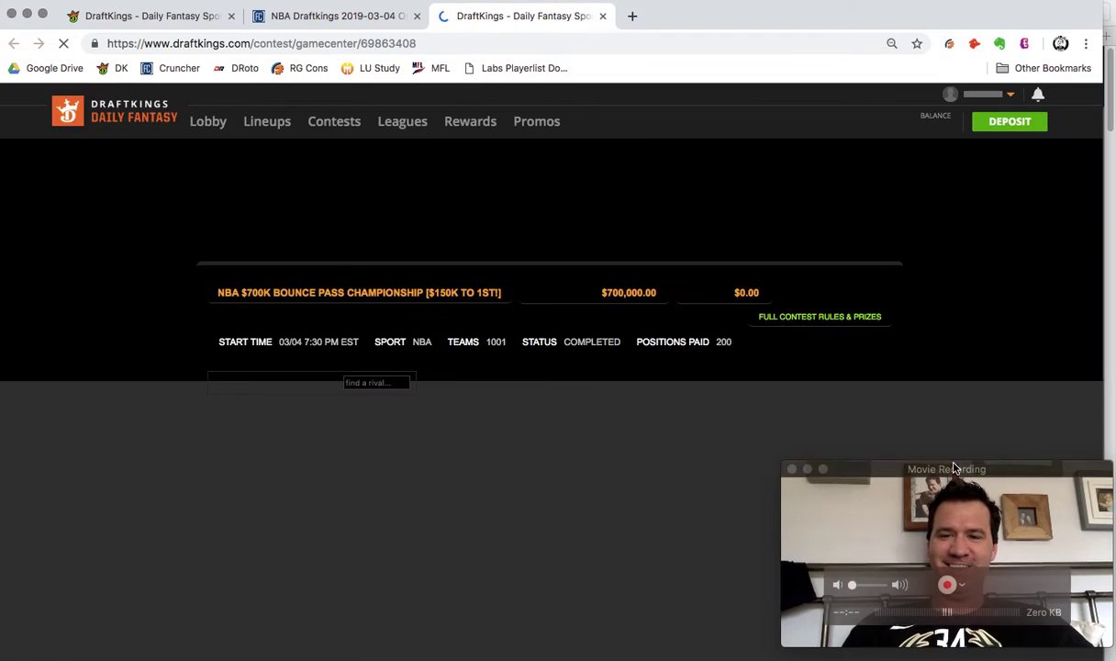
drag(940, 474, 922, 73)
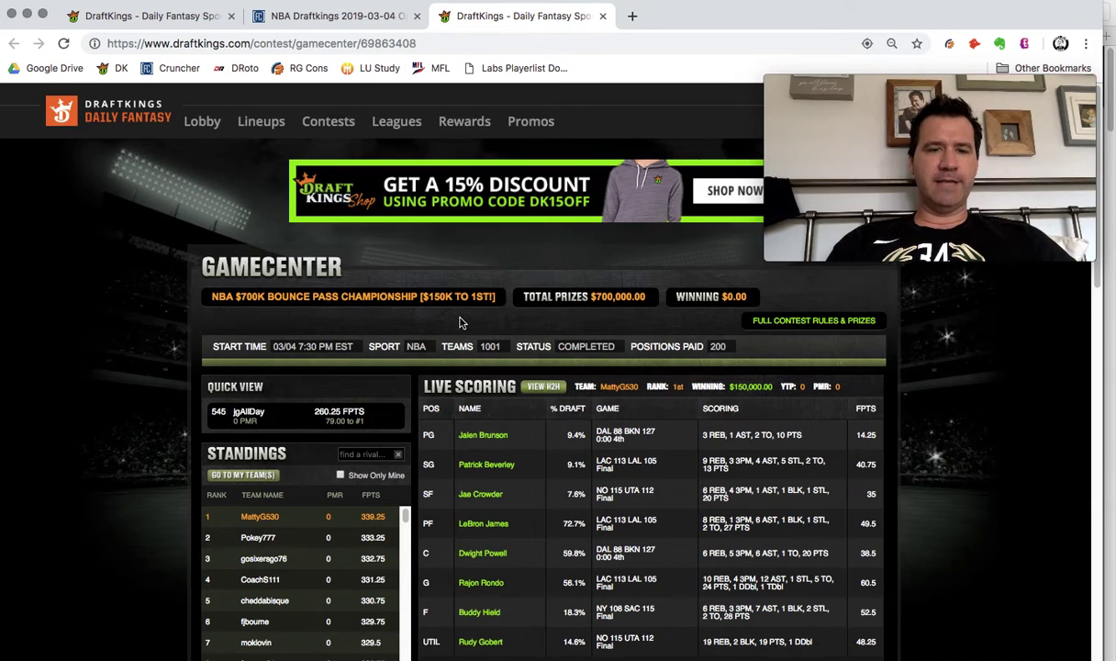
click(788, 329)
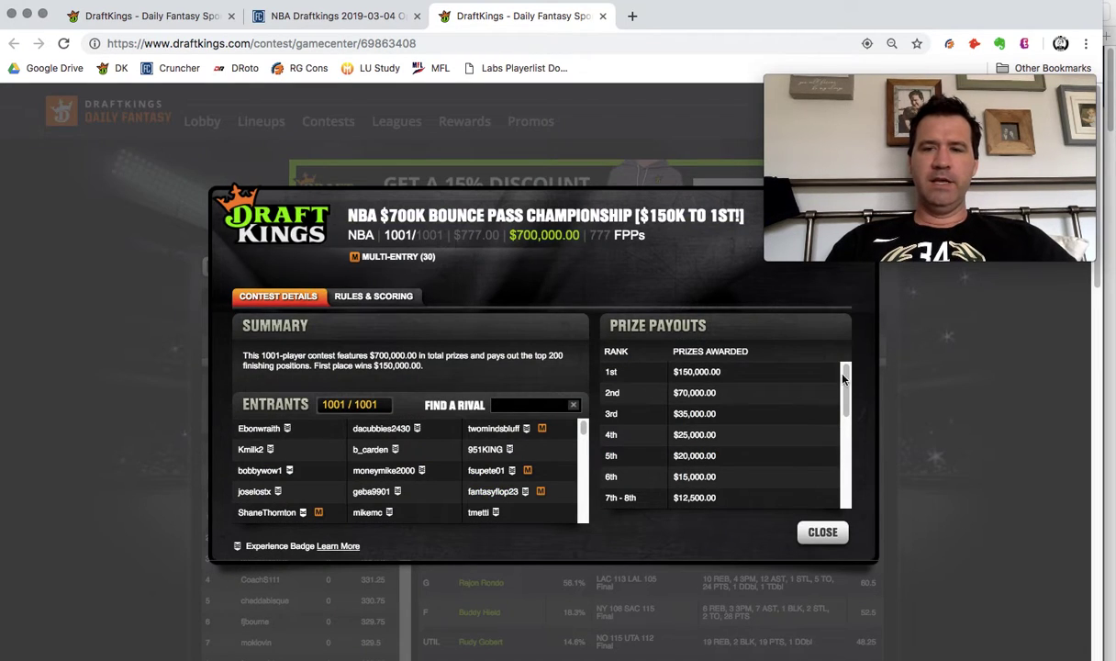
drag(846, 391, 849, 431)
scroll(848, 432, up, 3)
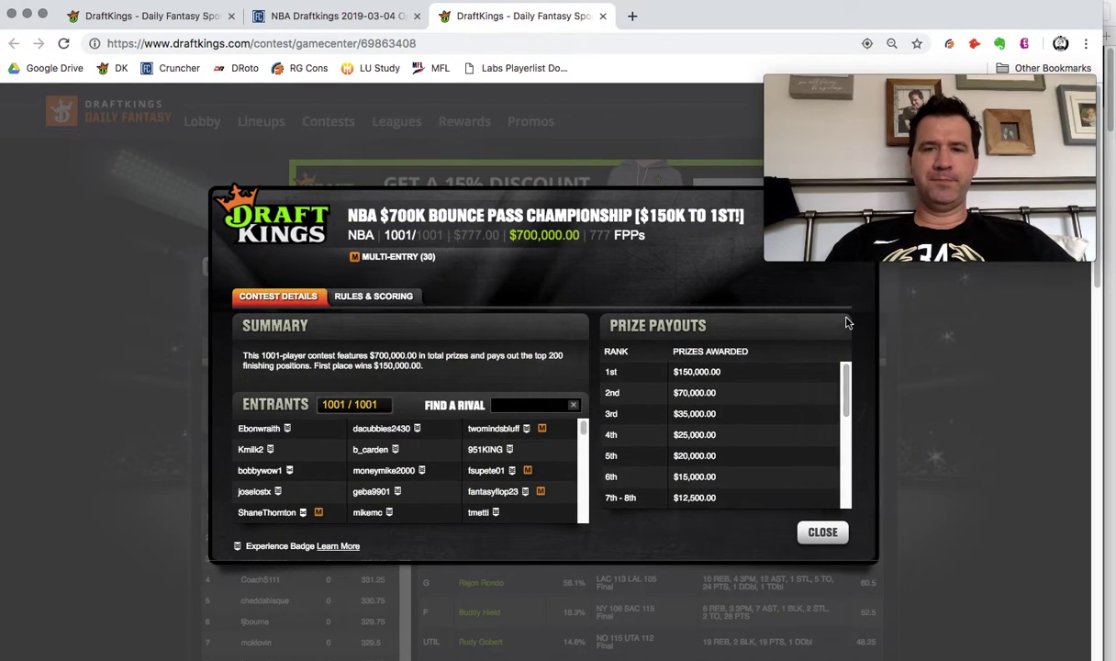
drag(376, 237, 449, 238)
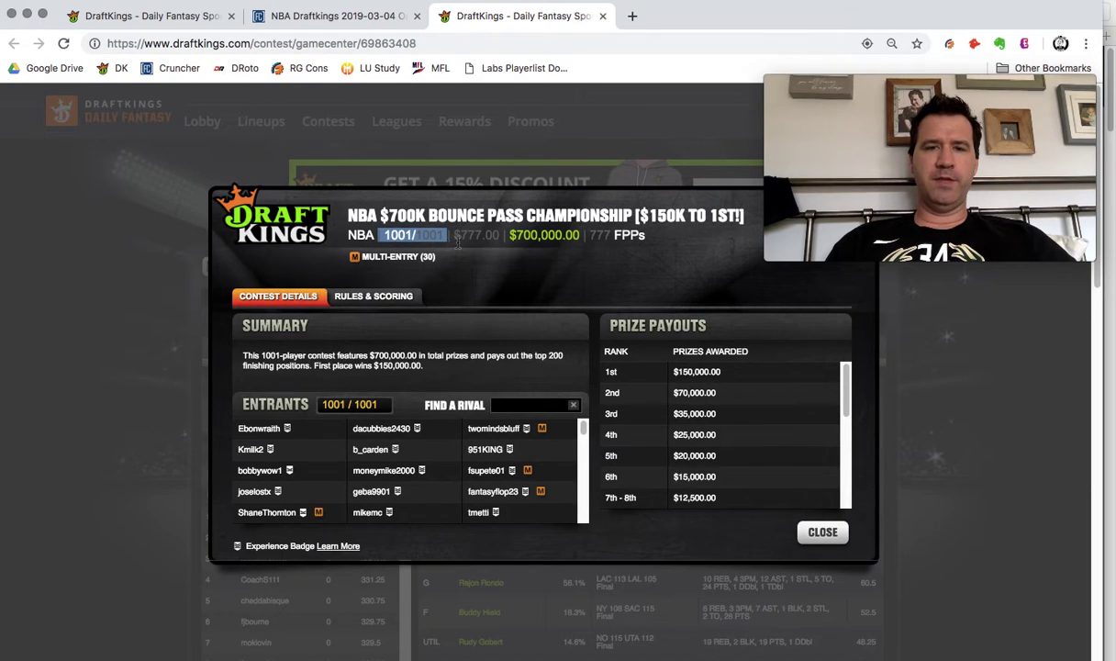
click(450, 238)
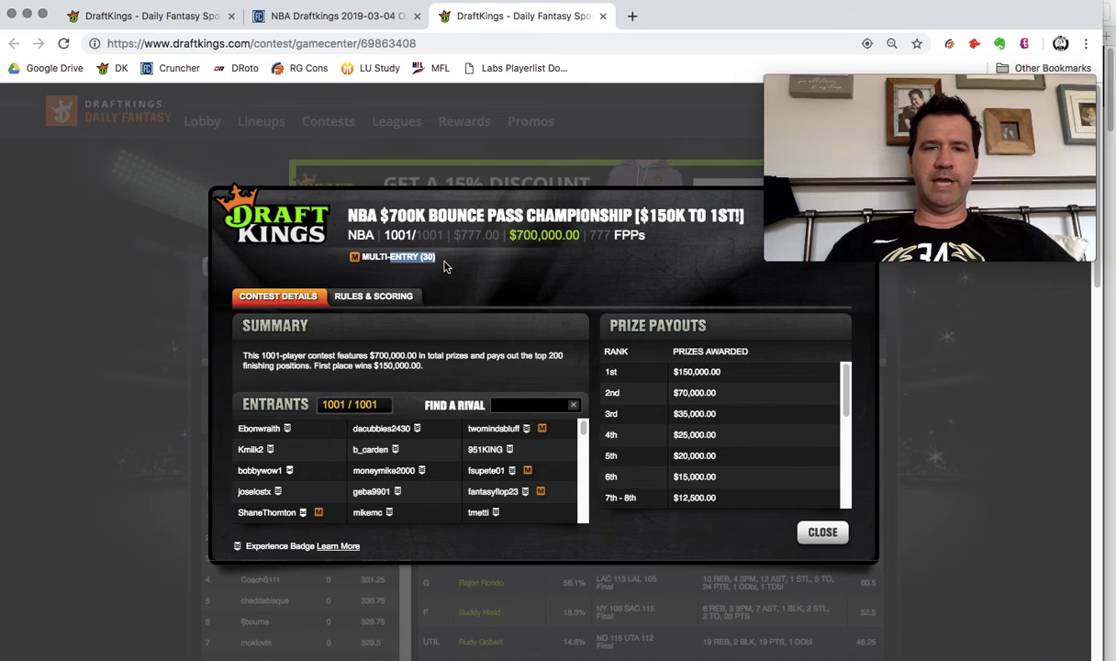
mouse_move(825, 136)
drag(825, 136, 830, 272)
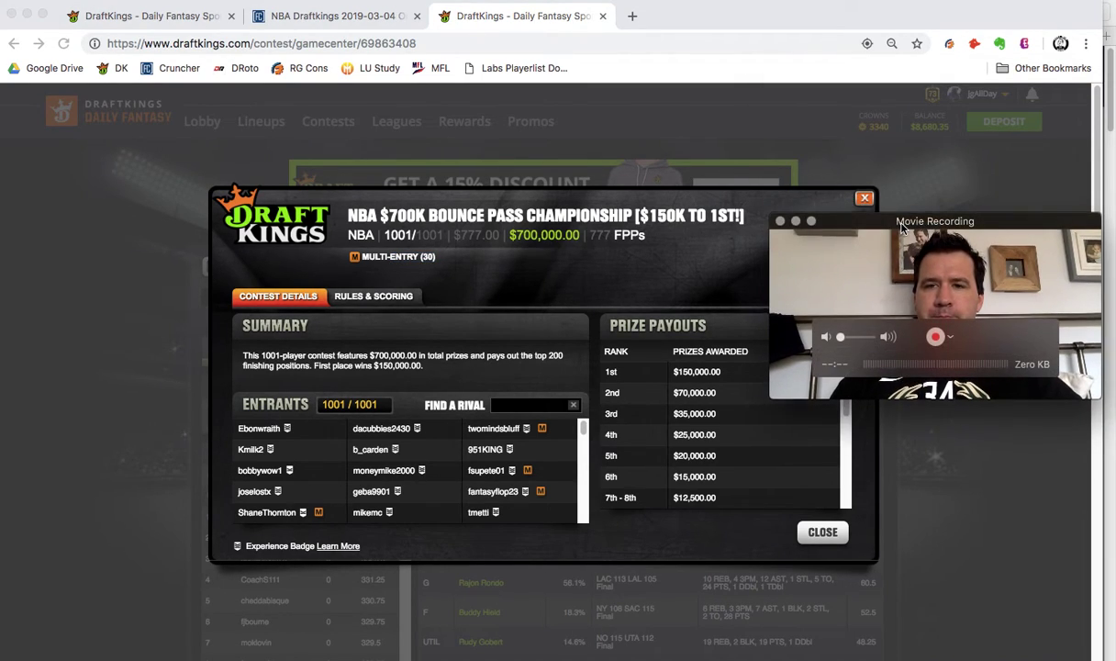
drag(932, 290, 995, 10)
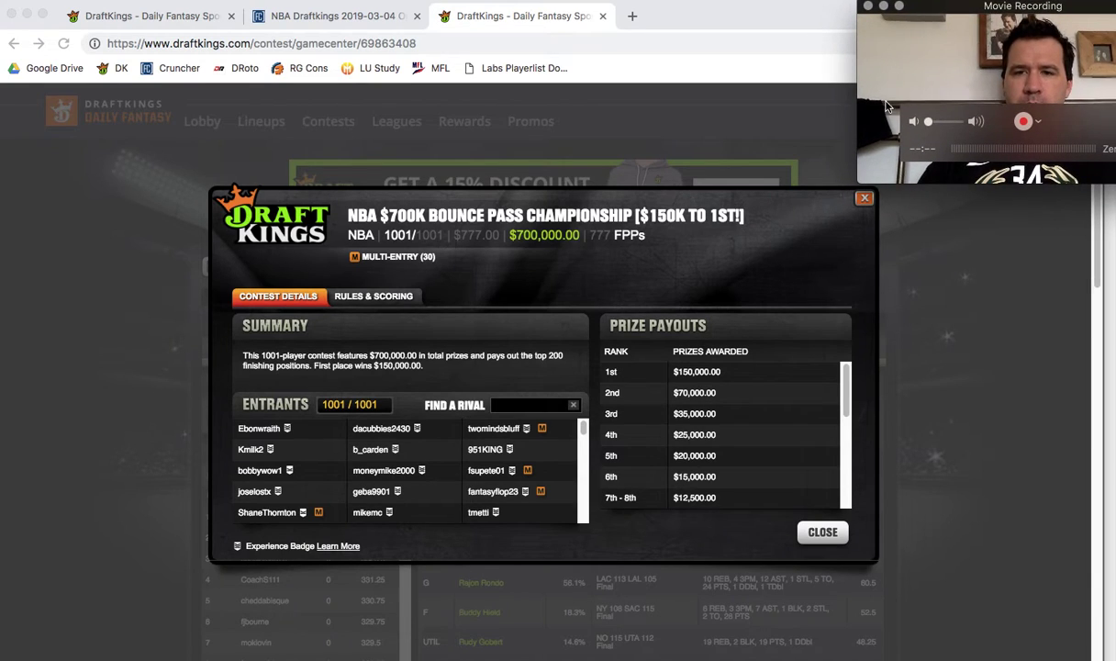
click(866, 200)
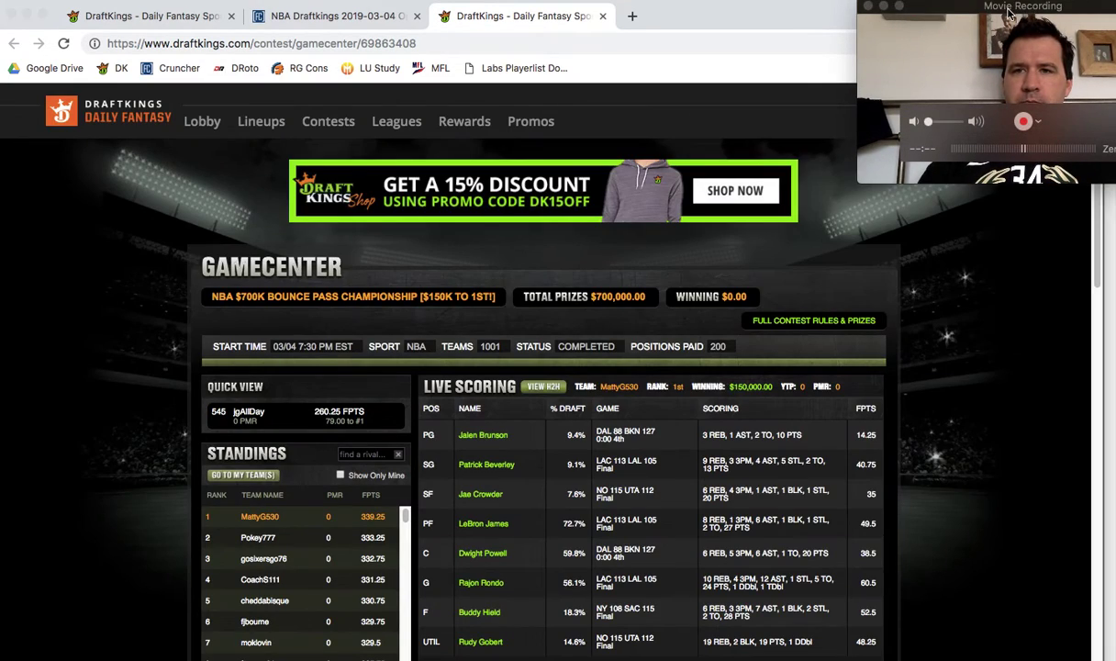
drag(1010, 17, 915, 32)
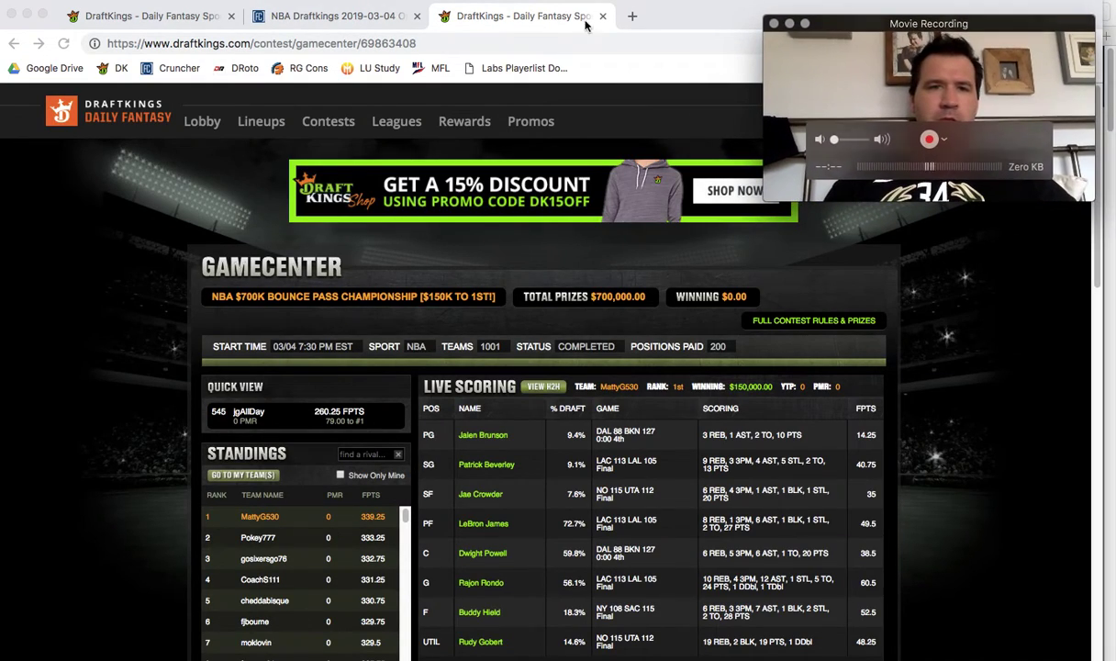
click(340, 16)
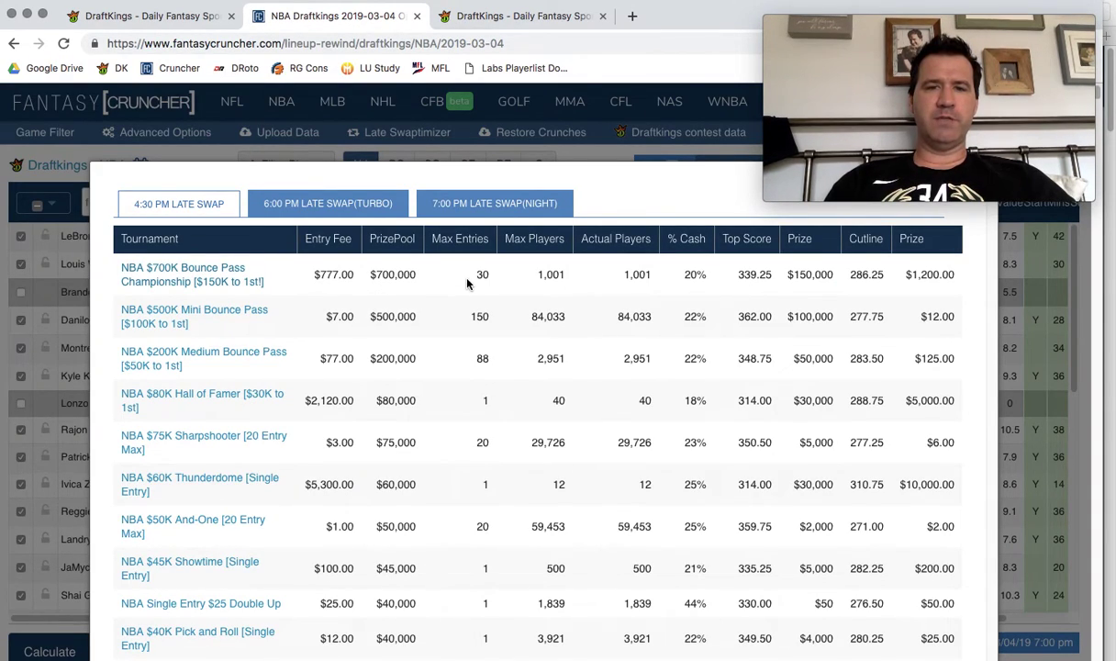
Highlight the first tournament's Max Entries (30), Max Players and Actual Players (1,001).
double_click(482, 274)
double_click(551, 273)
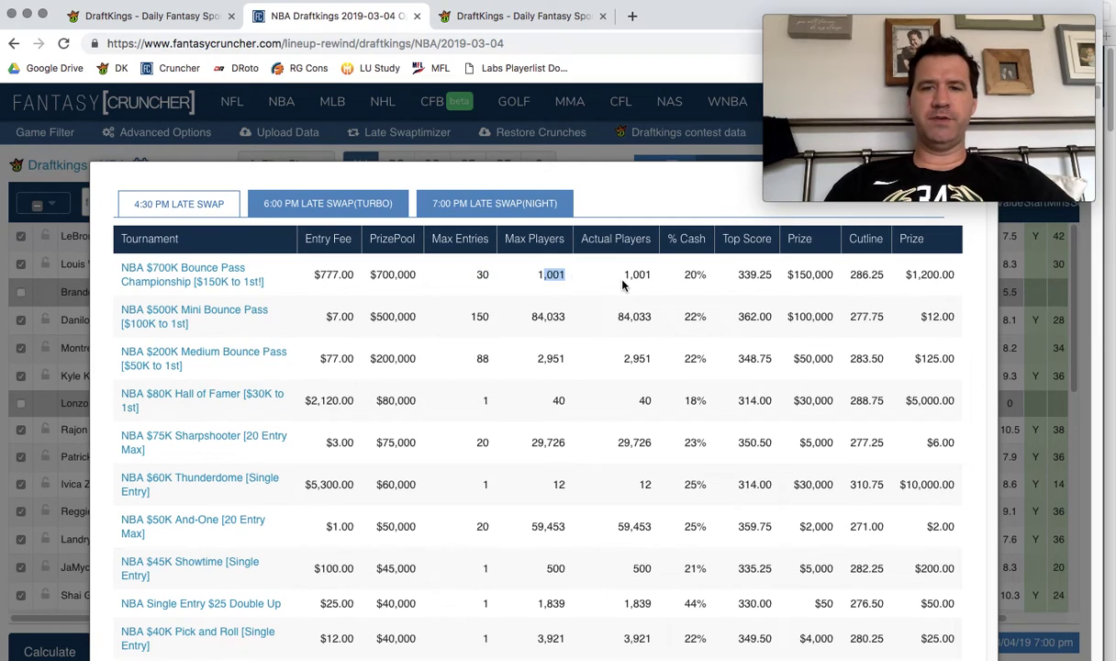
drag(623, 274, 638, 281)
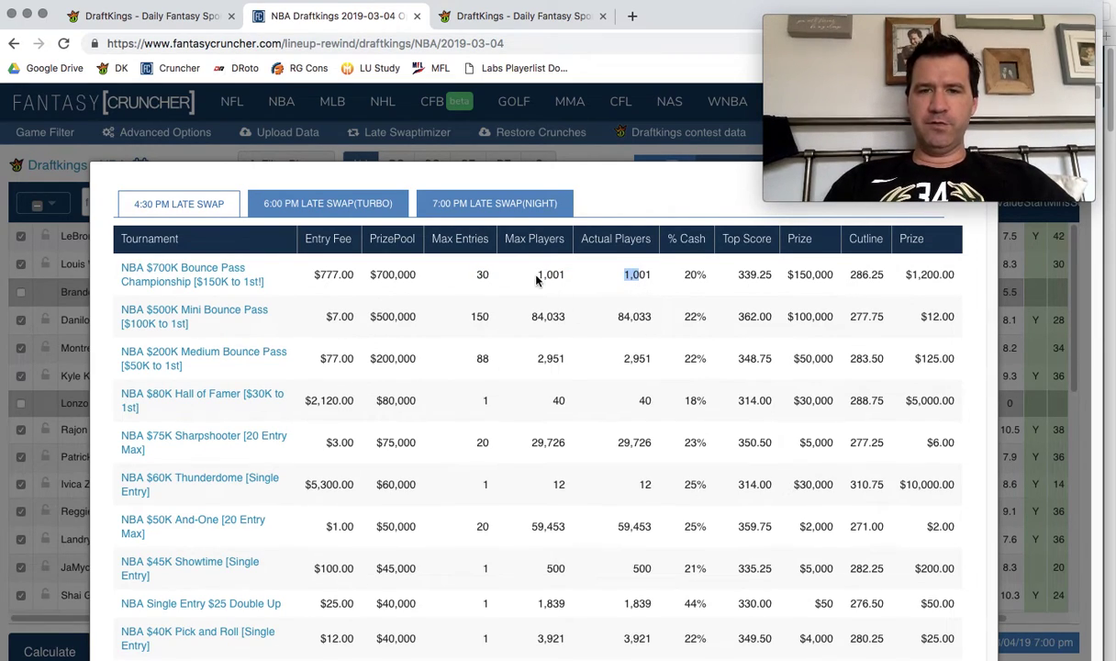
drag(536, 275, 563, 279)
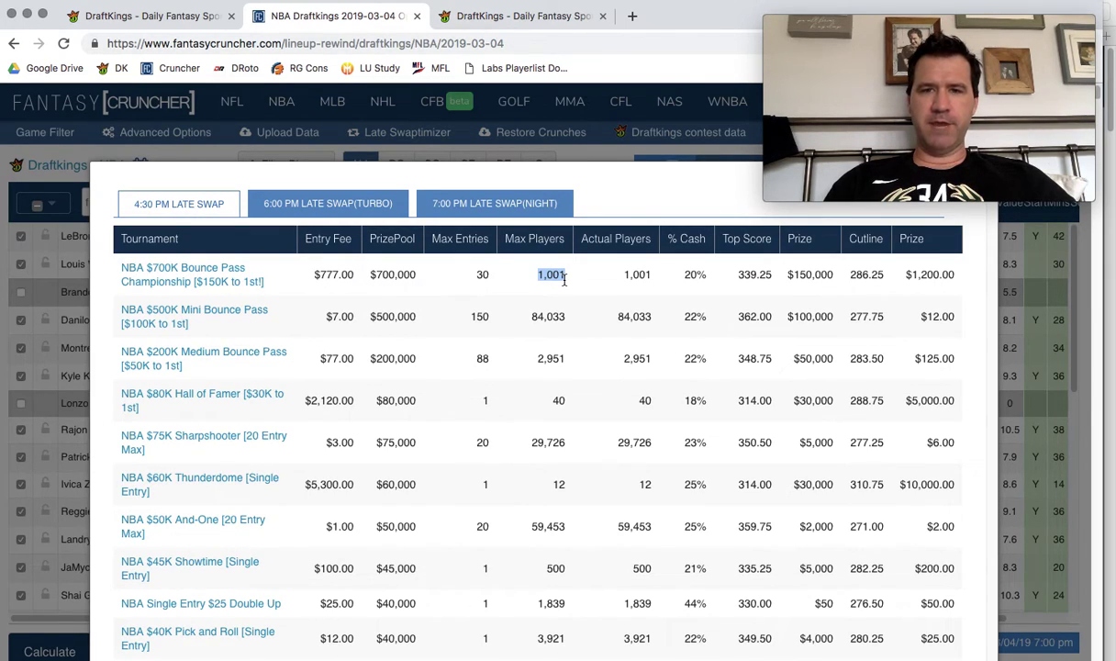
drag(622, 274, 774, 283)
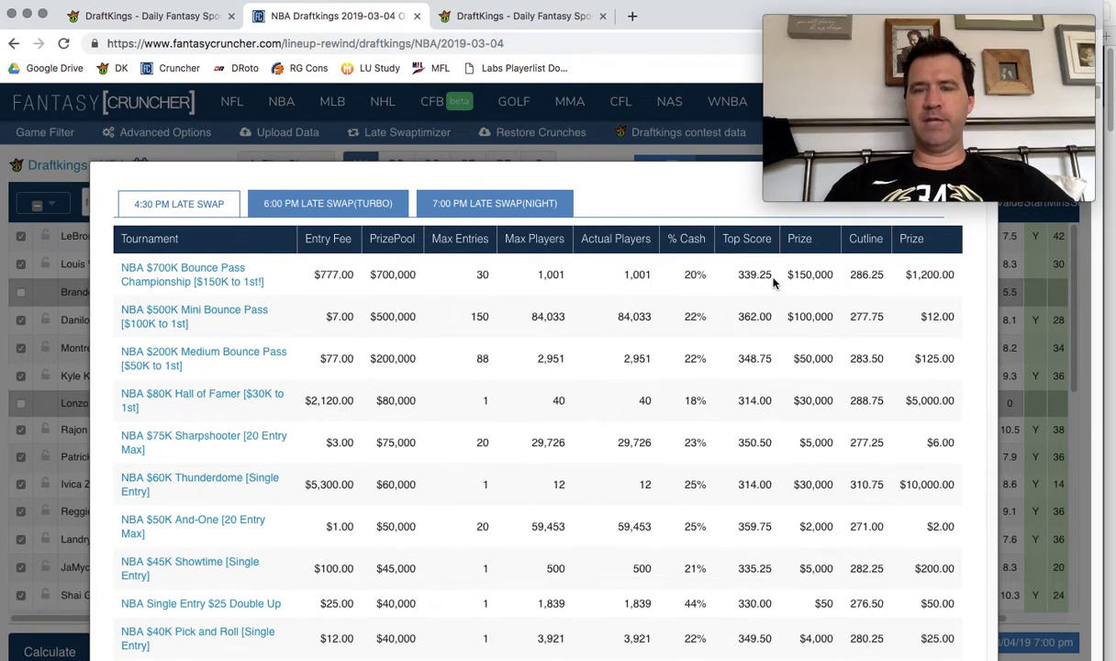
Check the first row's $1,200.00 cutline prize, then bring the other browser window forward.
click(807, 278)
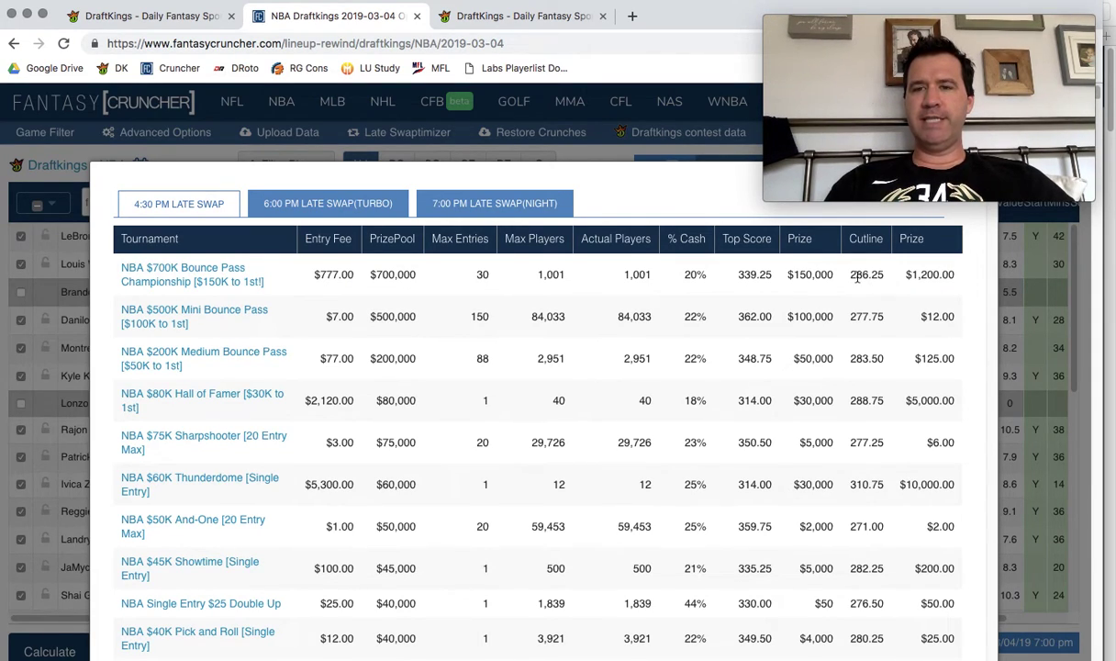
drag(904, 275, 950, 280)
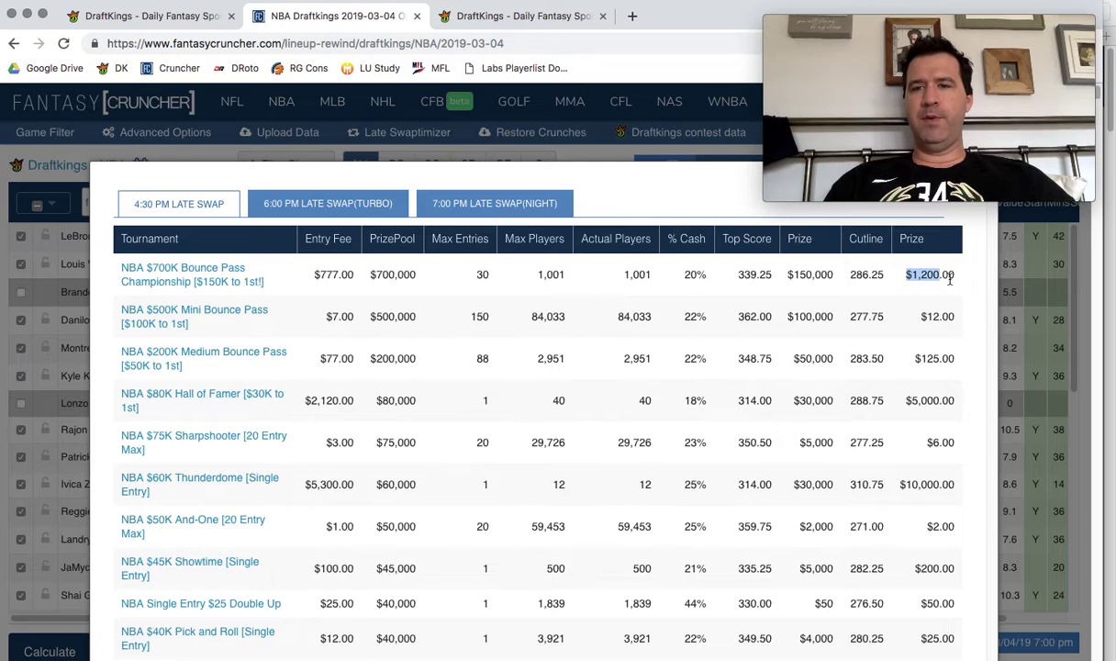
click(956, 281)
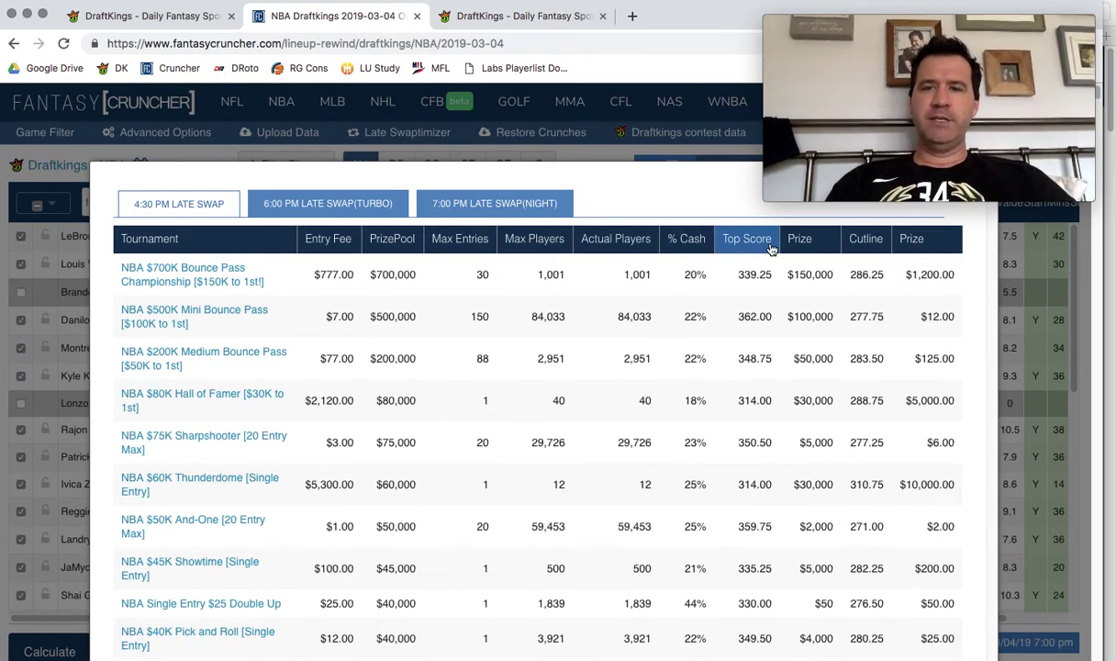
drag(907, 39, 912, 221)
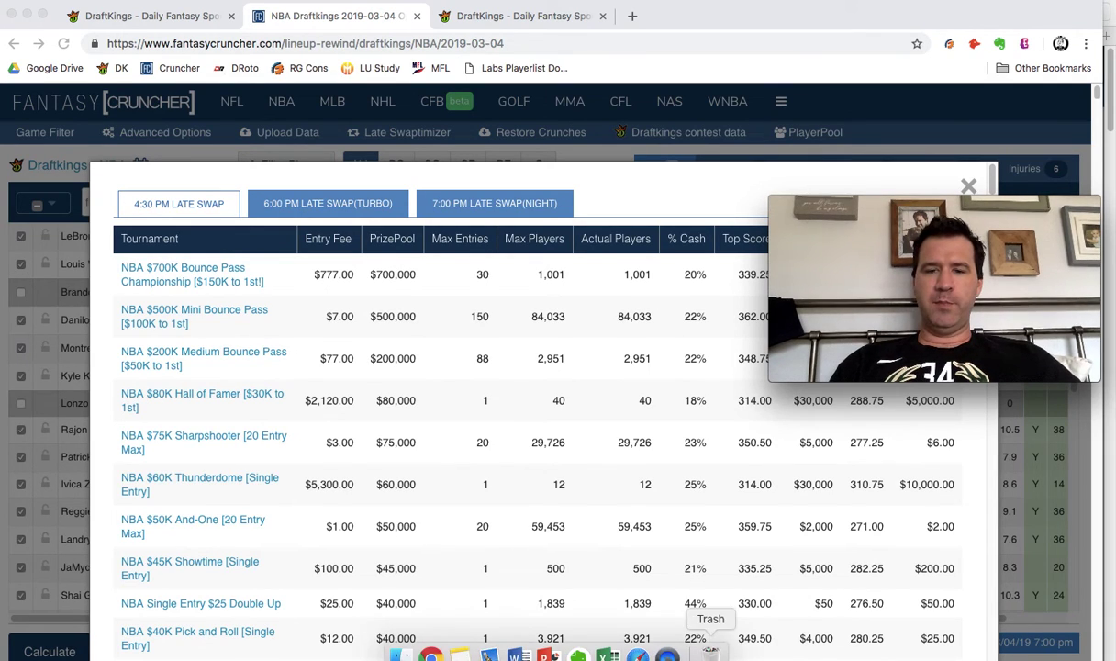
click(574, 654)
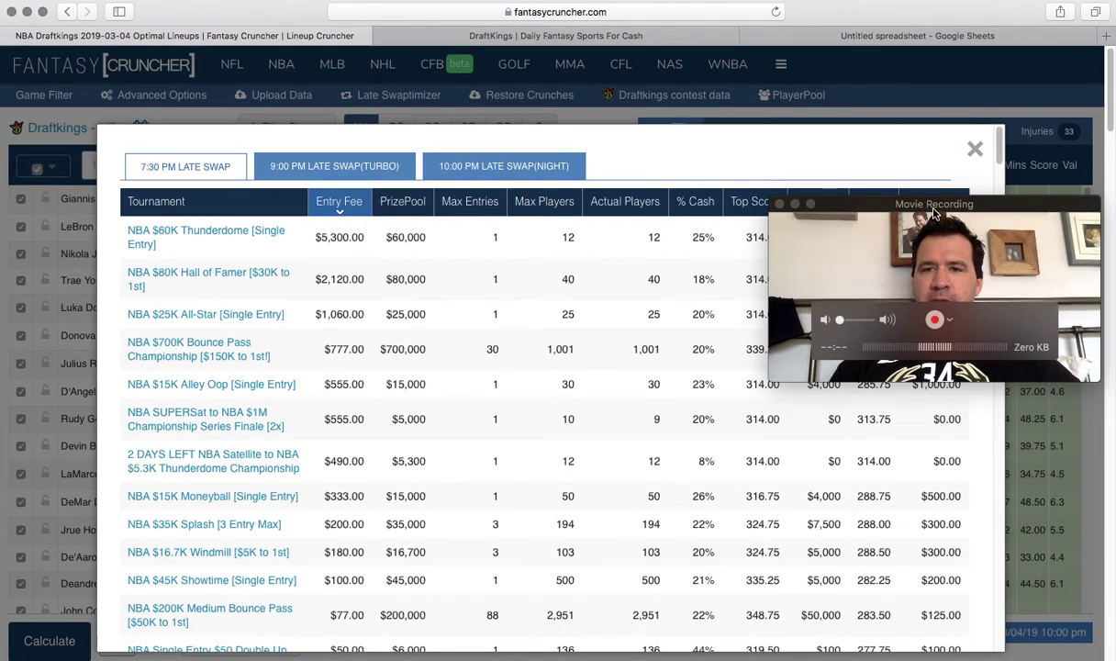
Close the tournament list and scroll down to the Calculate controls below the player pool.
click(976, 149)
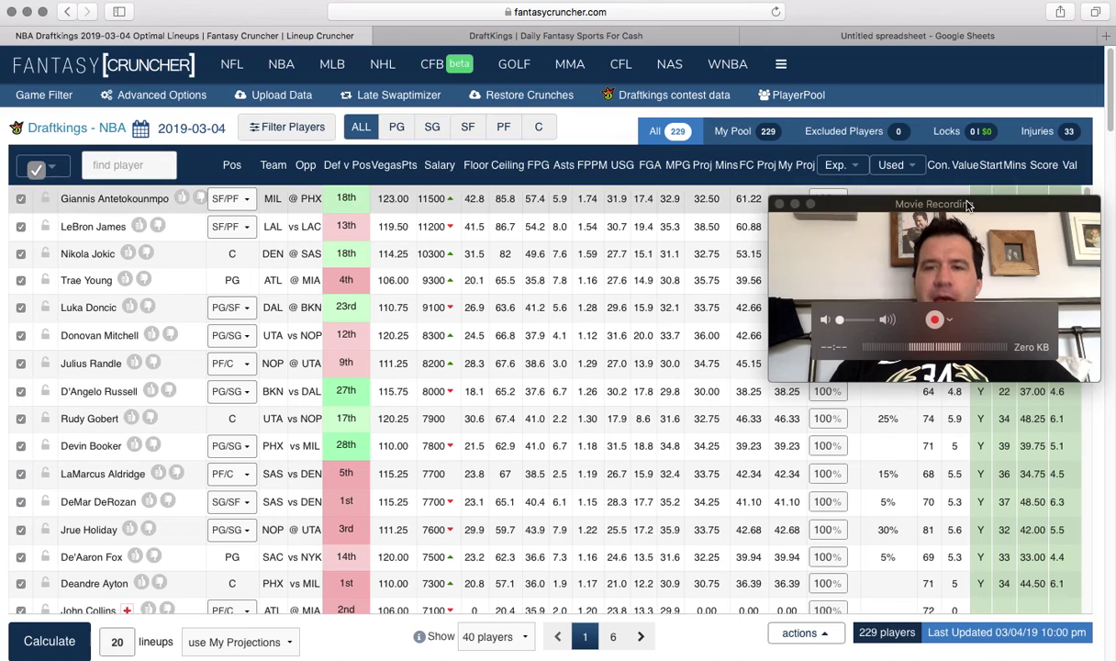
drag(966, 204, 990, 6)
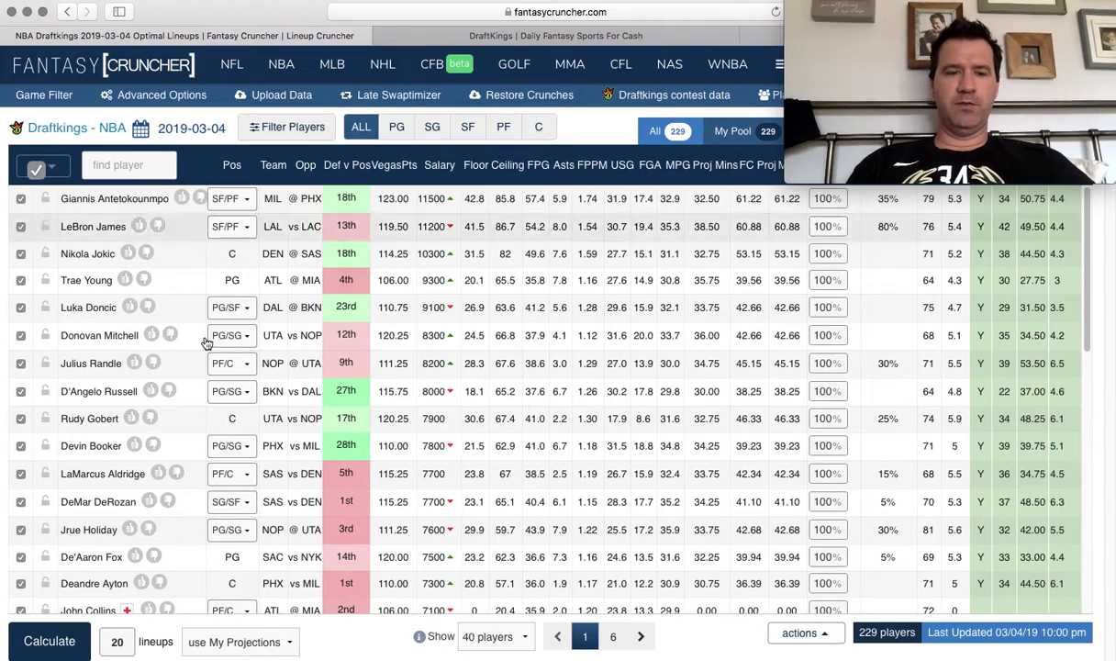
scroll(317, 634, down, 1)
scroll(317, 625, down, 2)
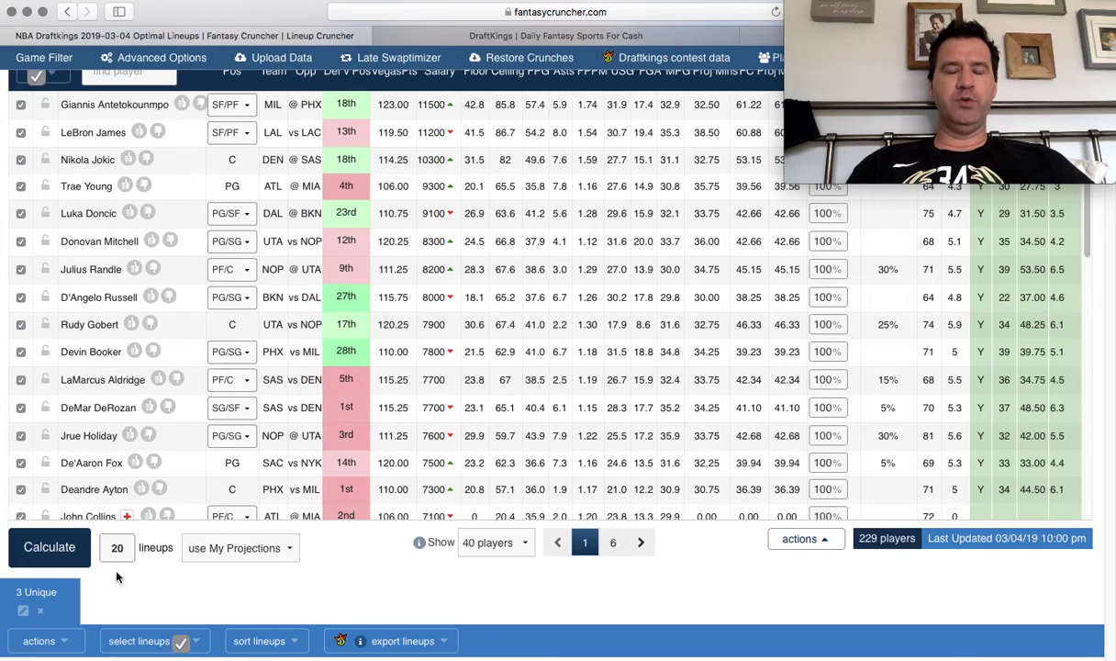
Calculate a 50-lineup crunch and highlight the 293.75 actual score total.
text(5)
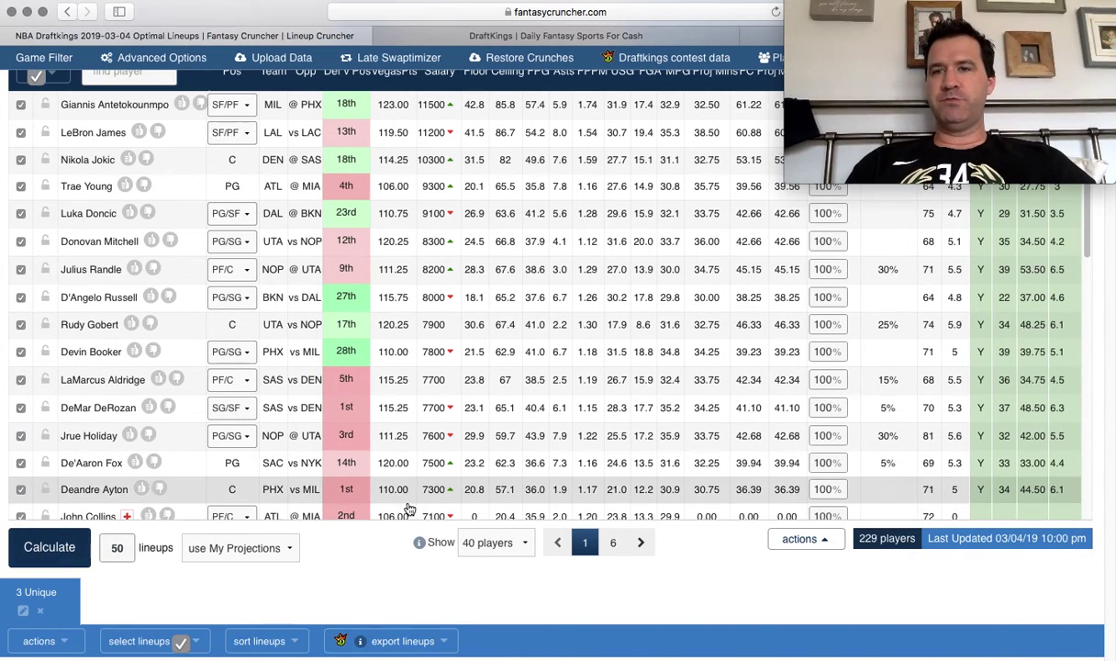
click(85, 543)
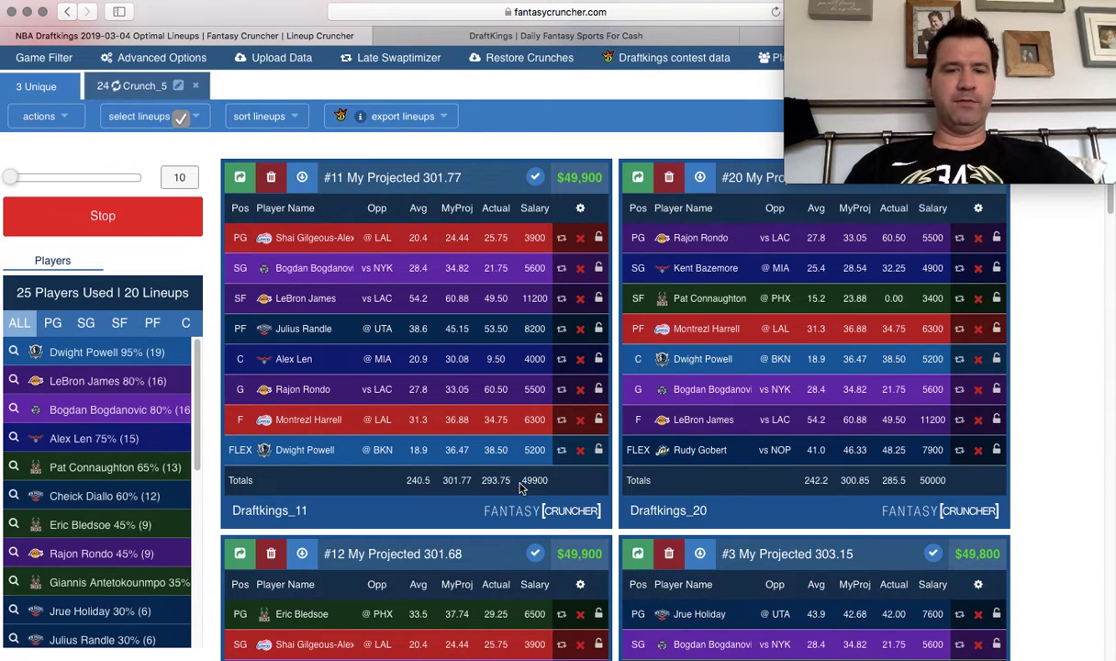
drag(515, 486, 481, 486)
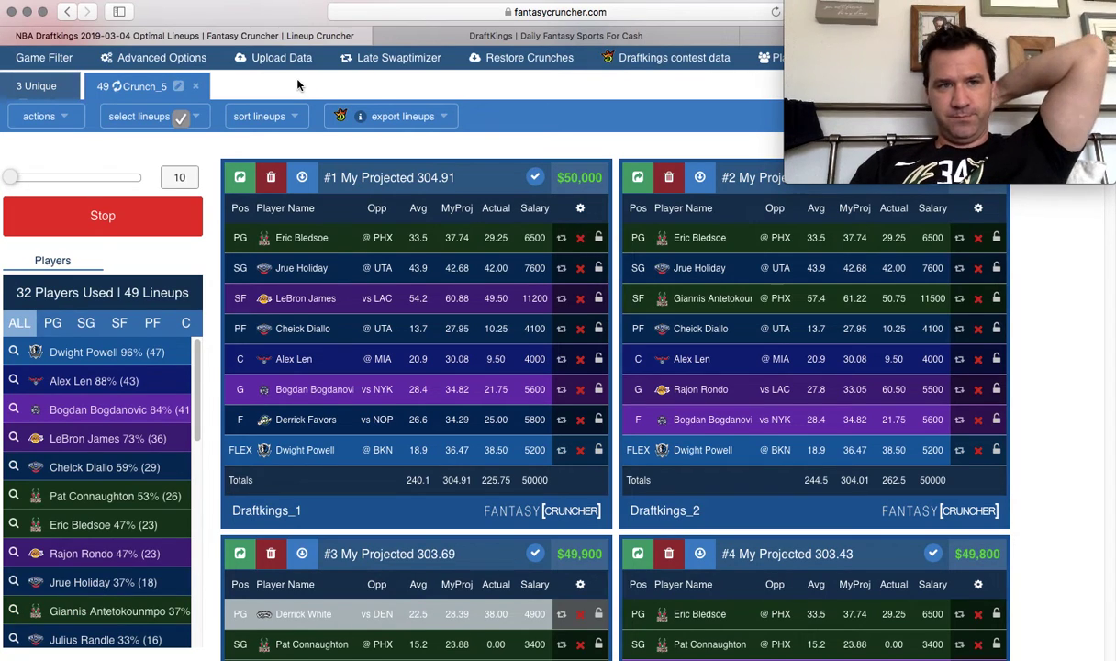
Dismiss the login-required error and sort the Crunch_5 lineups by Actual Score.
click(271, 121)
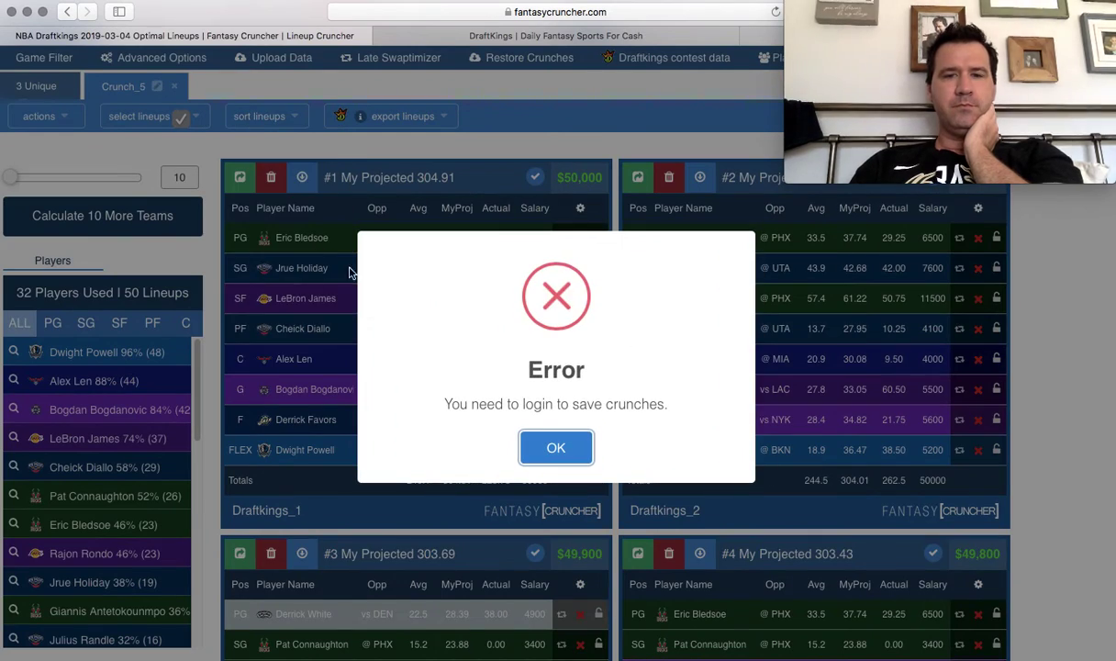
click(556, 447)
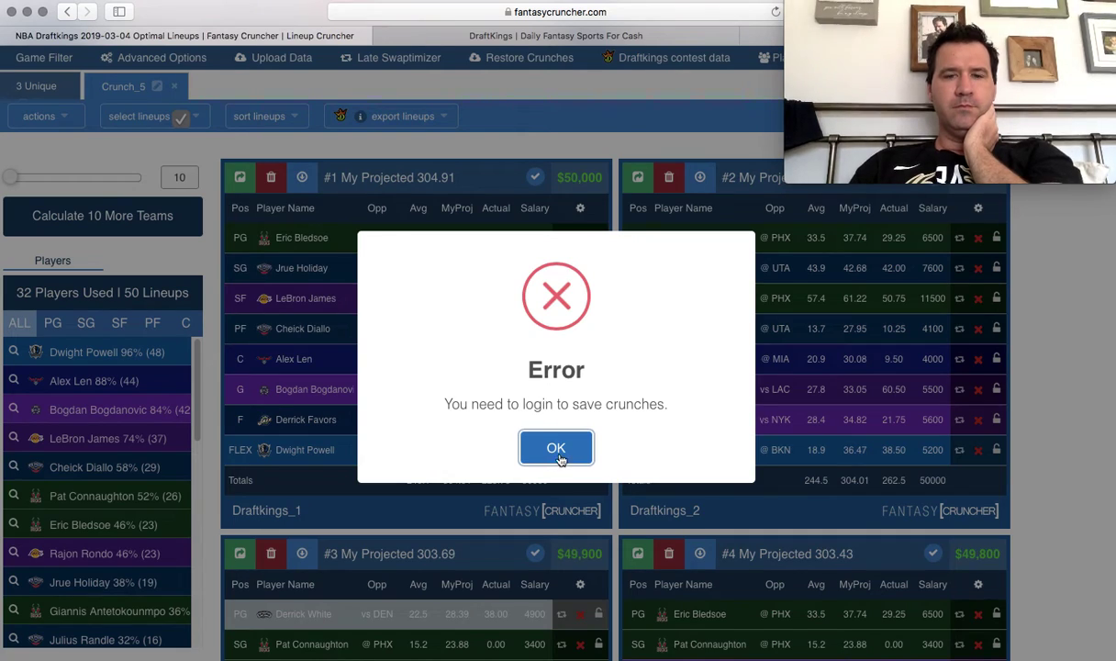
click(145, 117)
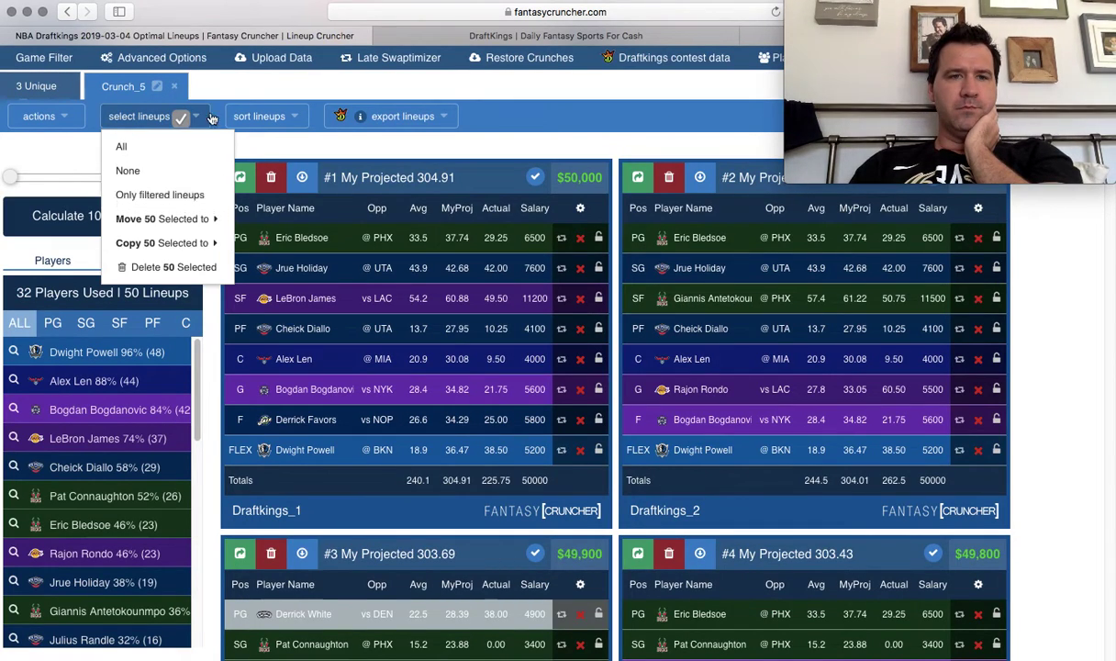
click(267, 116)
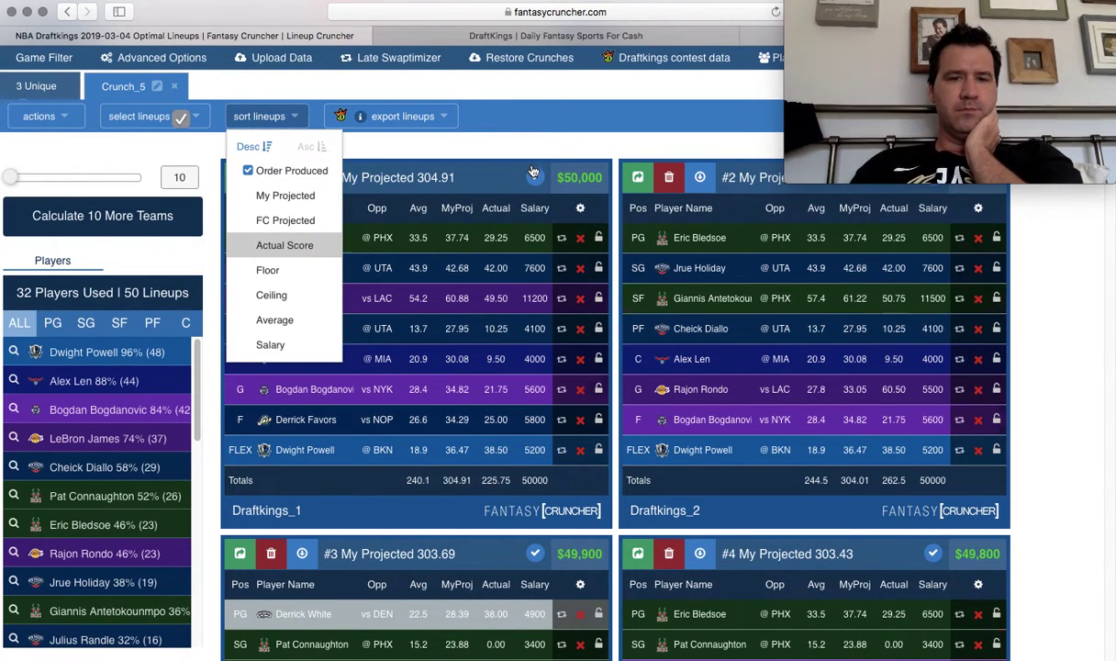
click(299, 247)
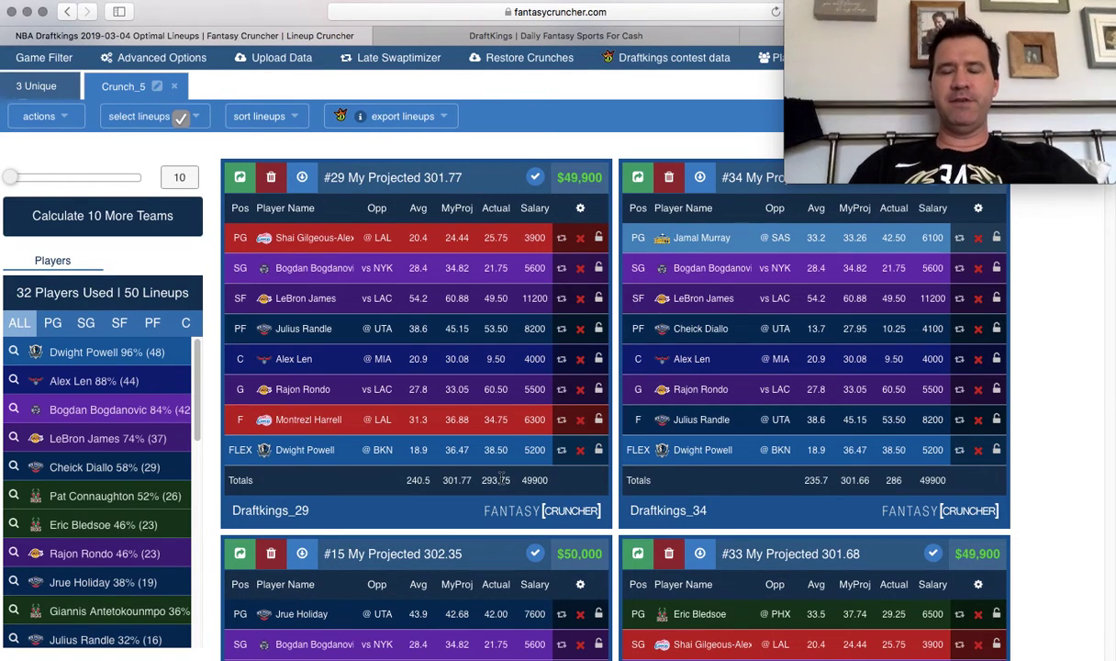
Set Unique Players per Lineup to 3 in the advanced crunch settings.
click(147, 57)
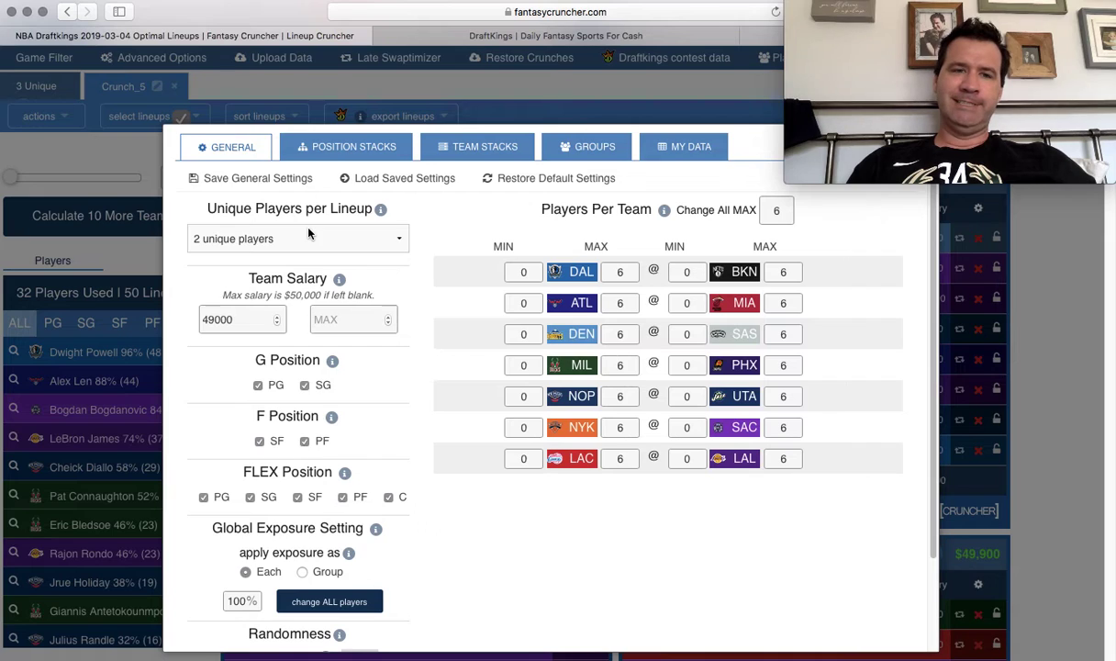
click(310, 234)
click(301, 258)
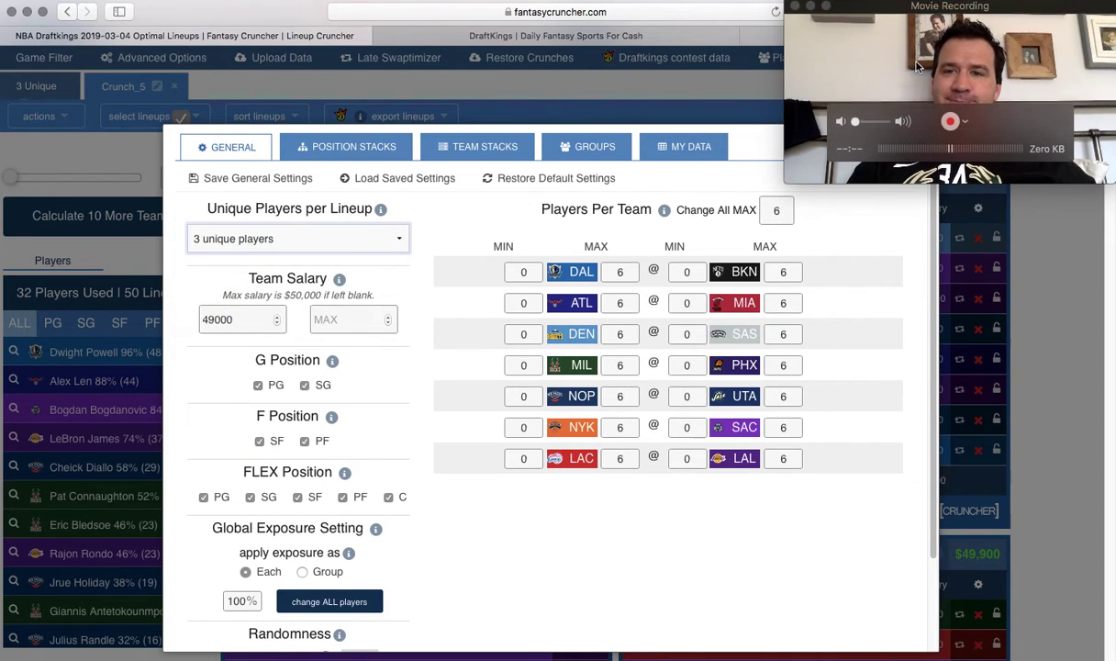
drag(925, 18, 925, 195)
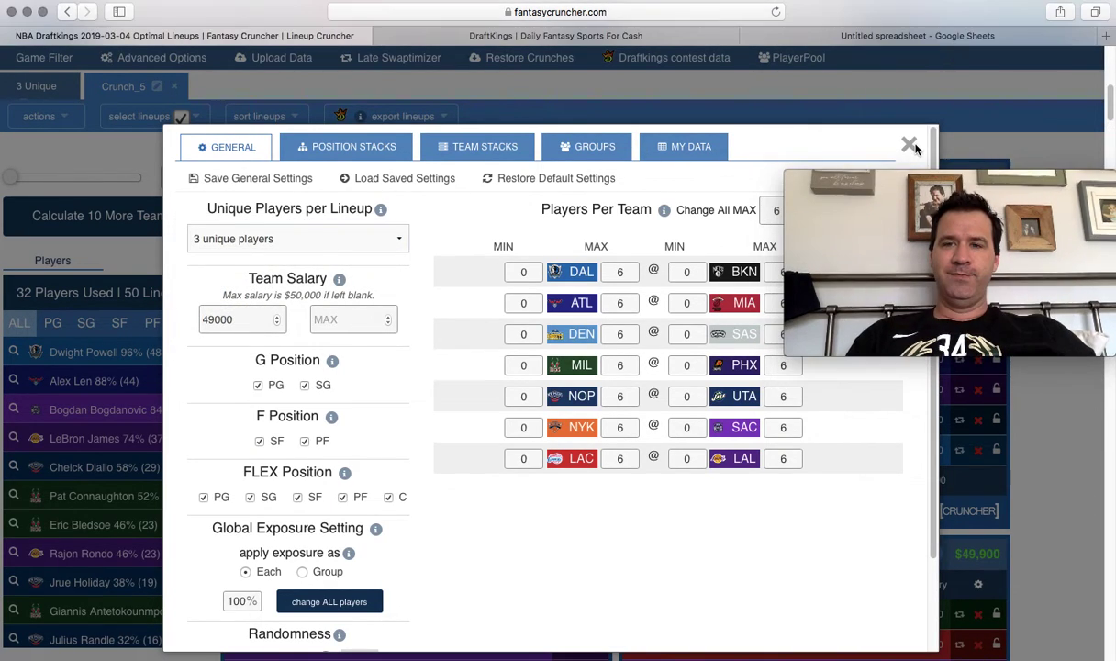
click(909, 146)
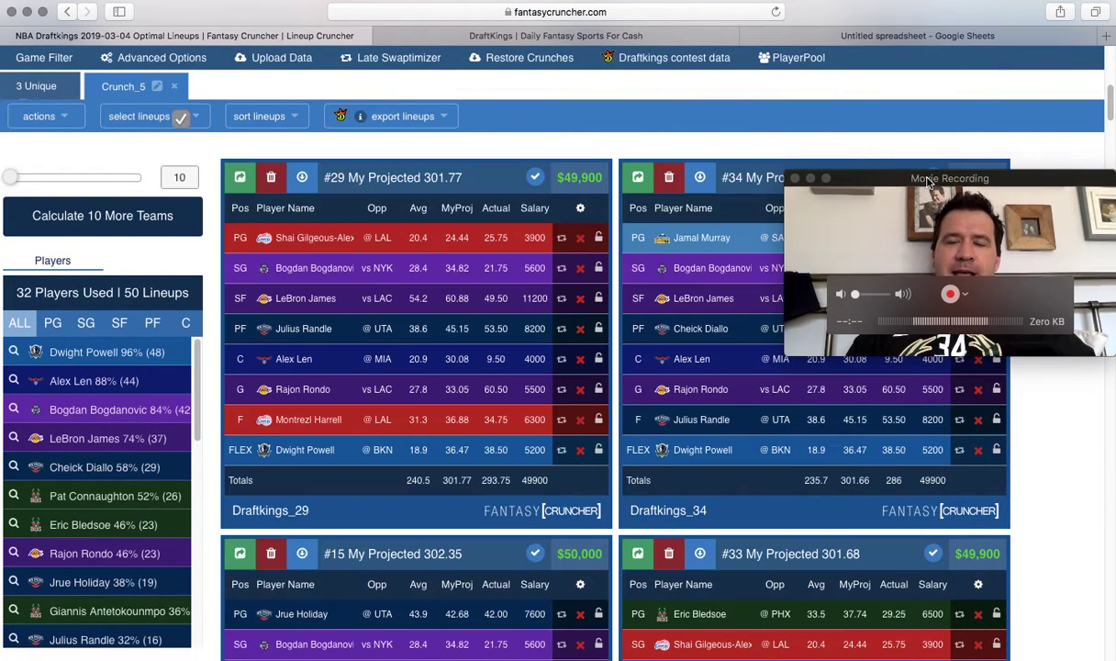
drag(929, 181, 933, 77)
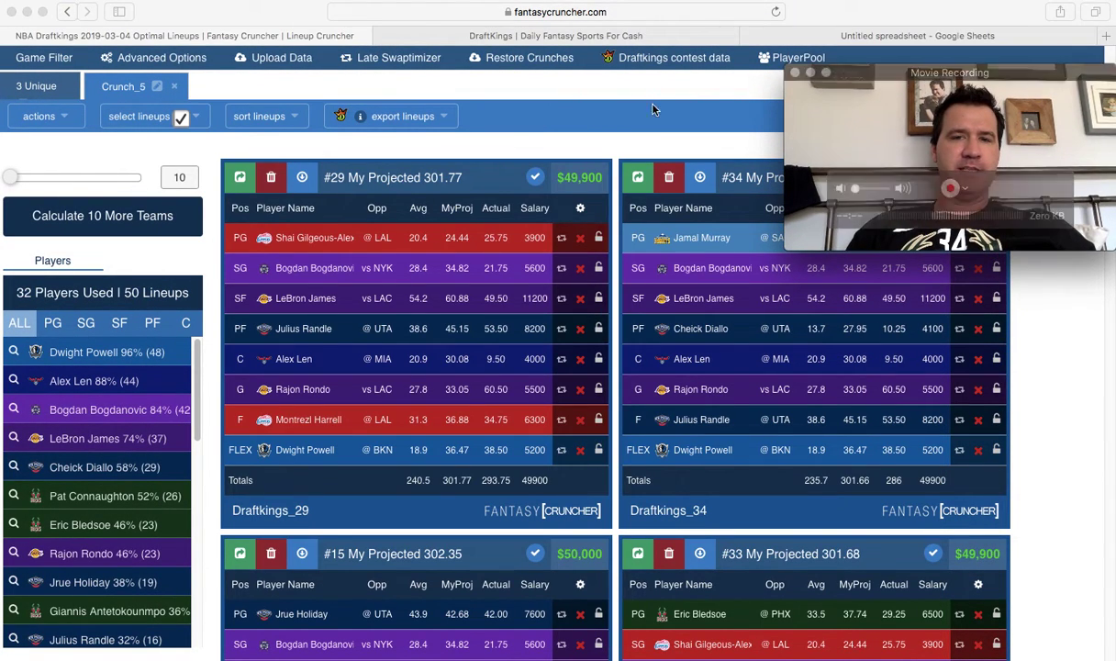
click(625, 112)
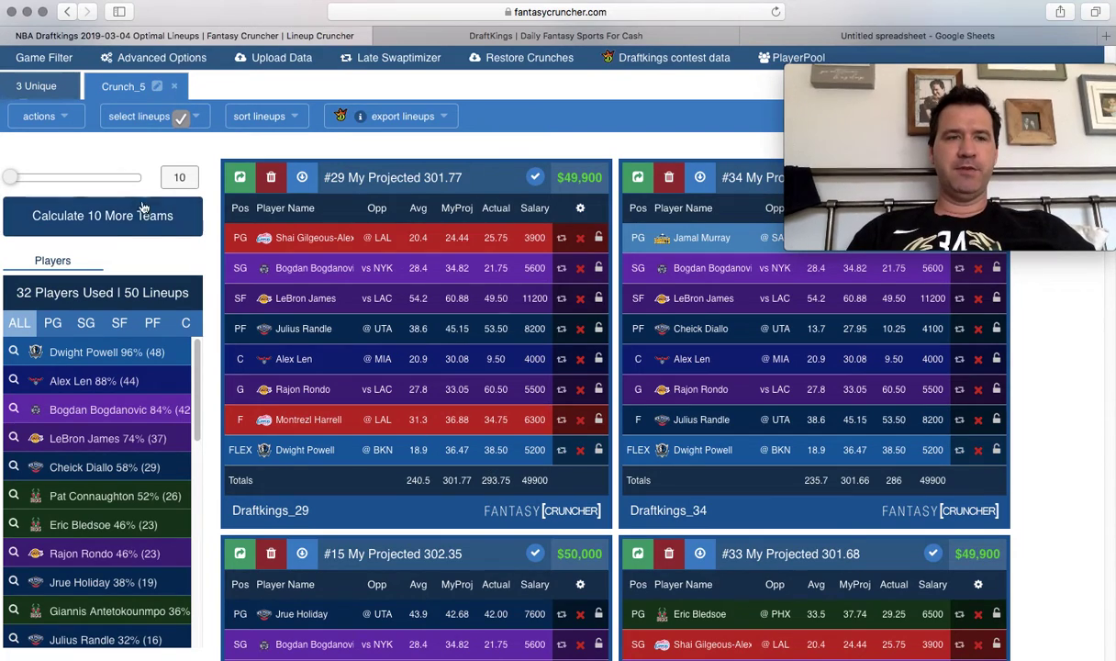
Compare the 3 Unique crunch, then select all 50 lineups in Crunch_5.
click(63, 95)
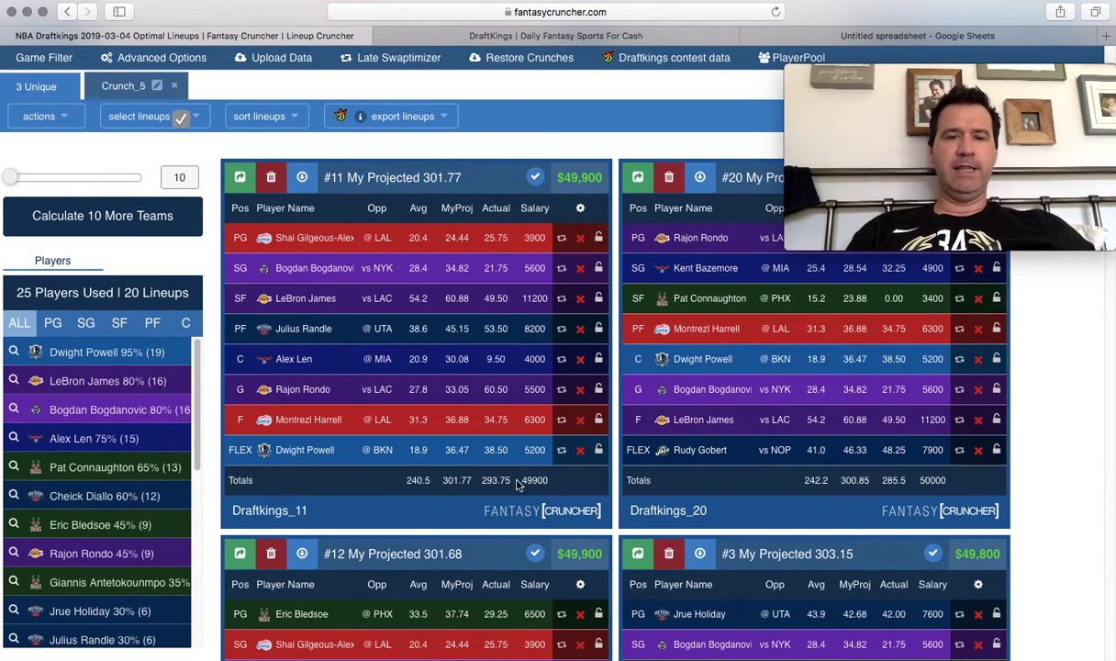
click(143, 93)
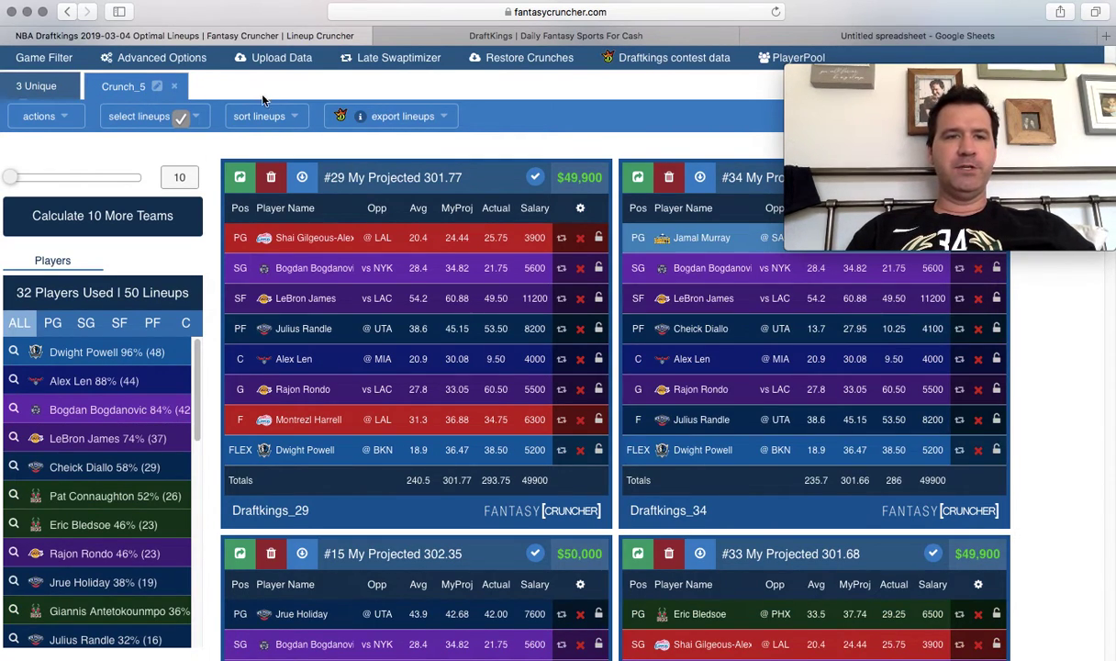
click(201, 121)
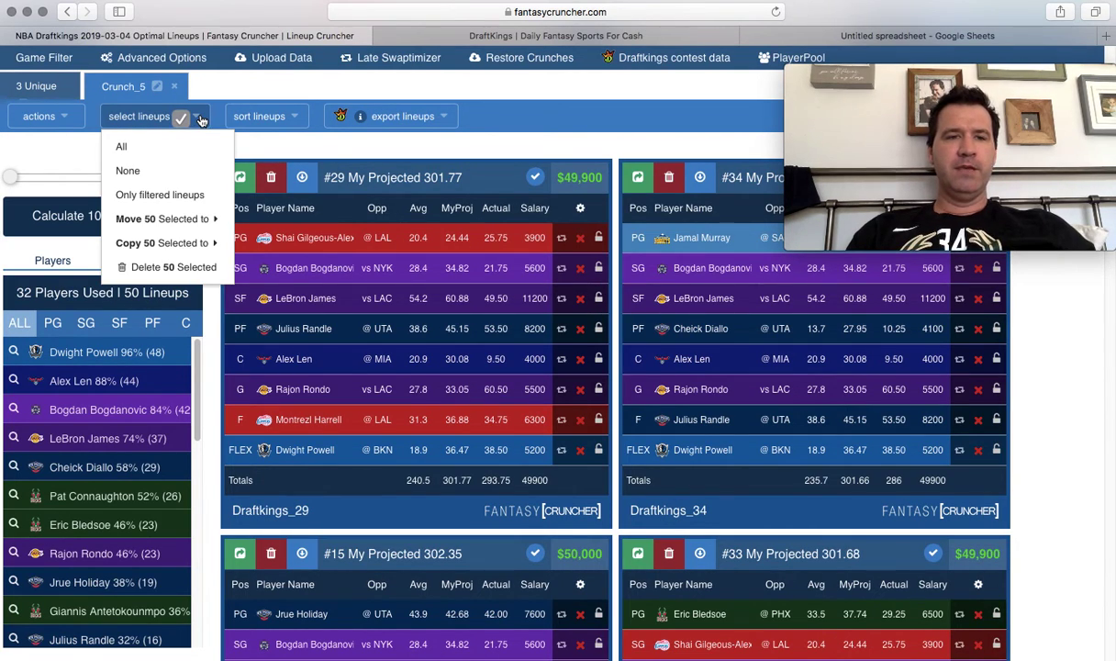
click(194, 147)
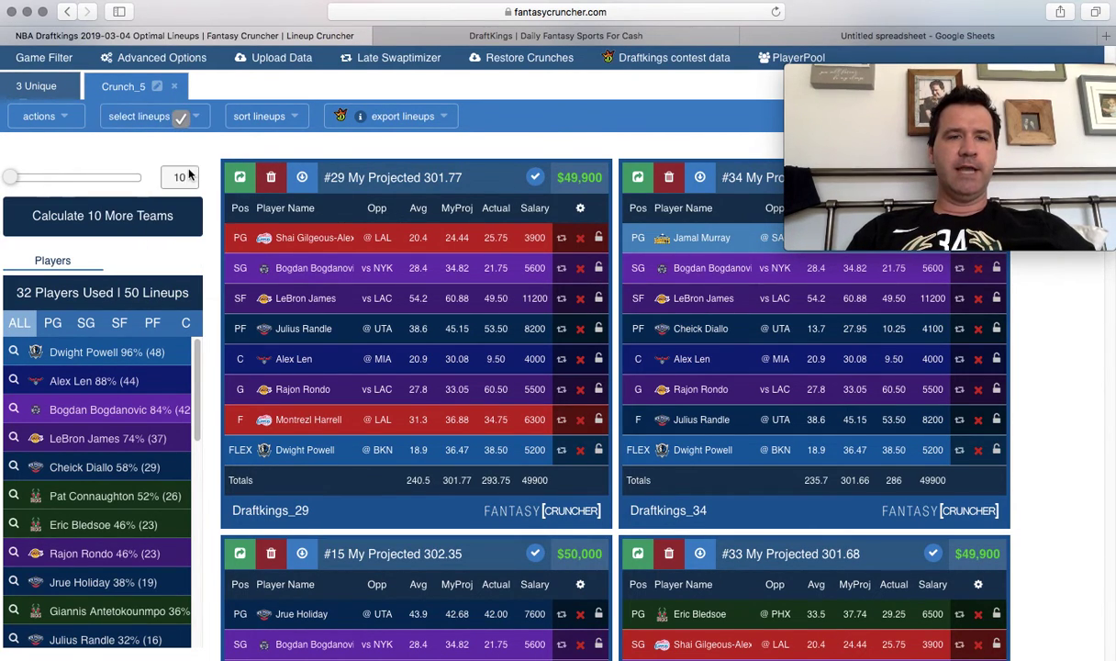
Move the 50 selected lineups into 3 Unique and acknowledge the Already There notice.
click(199, 119)
mouse_move(216, 222)
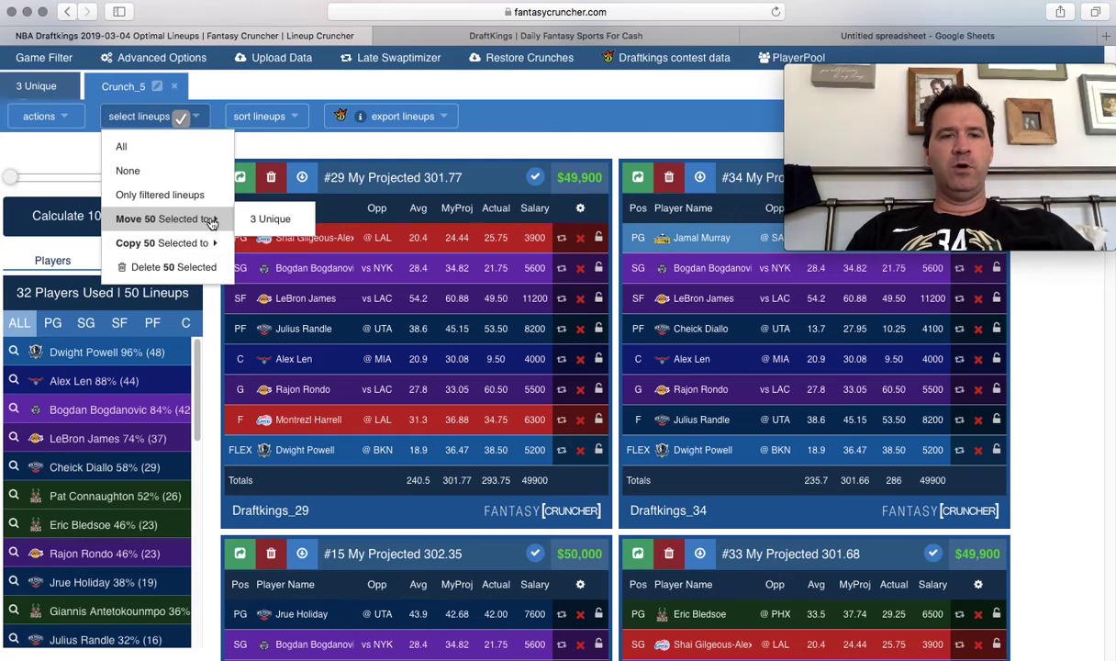
click(270, 219)
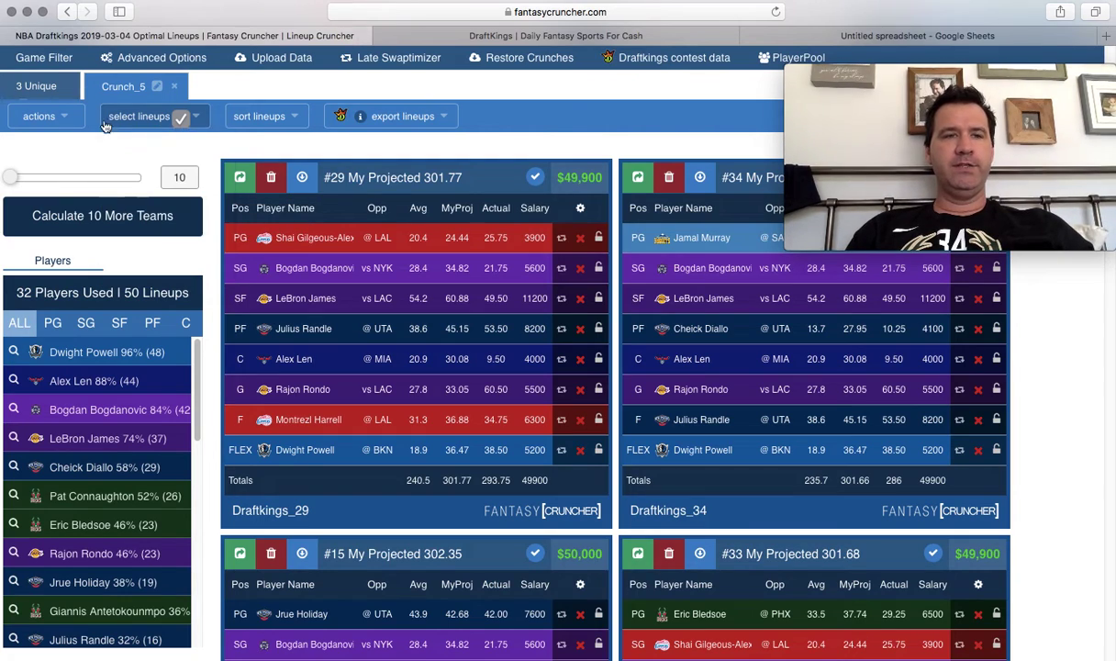
click(178, 117)
mouse_move(213, 219)
click(258, 220)
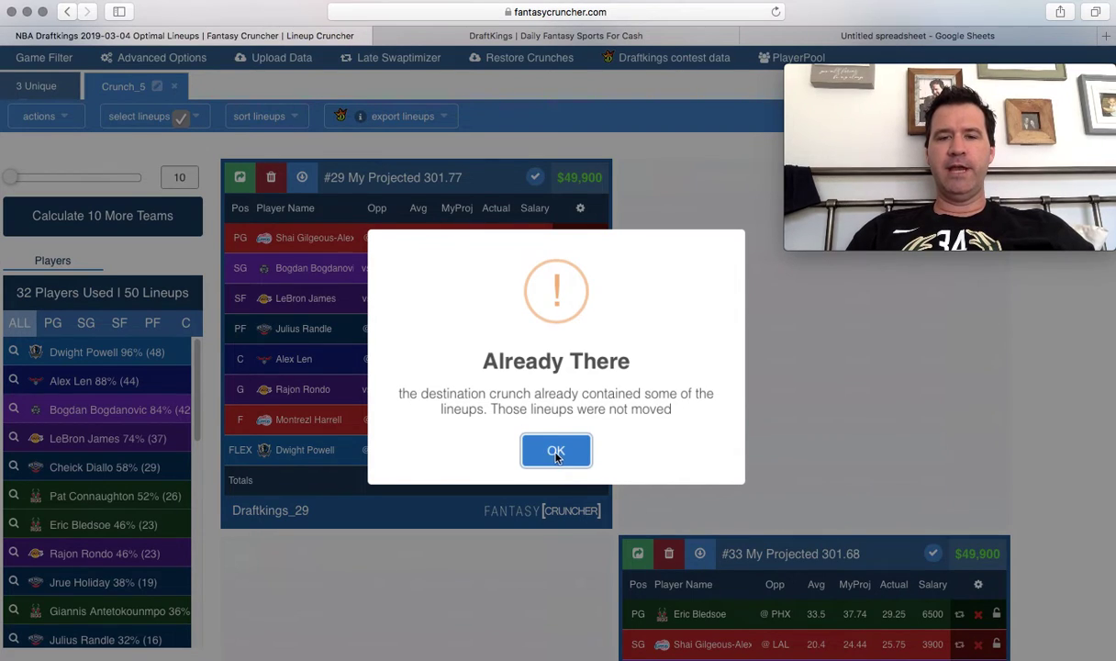
click(551, 451)
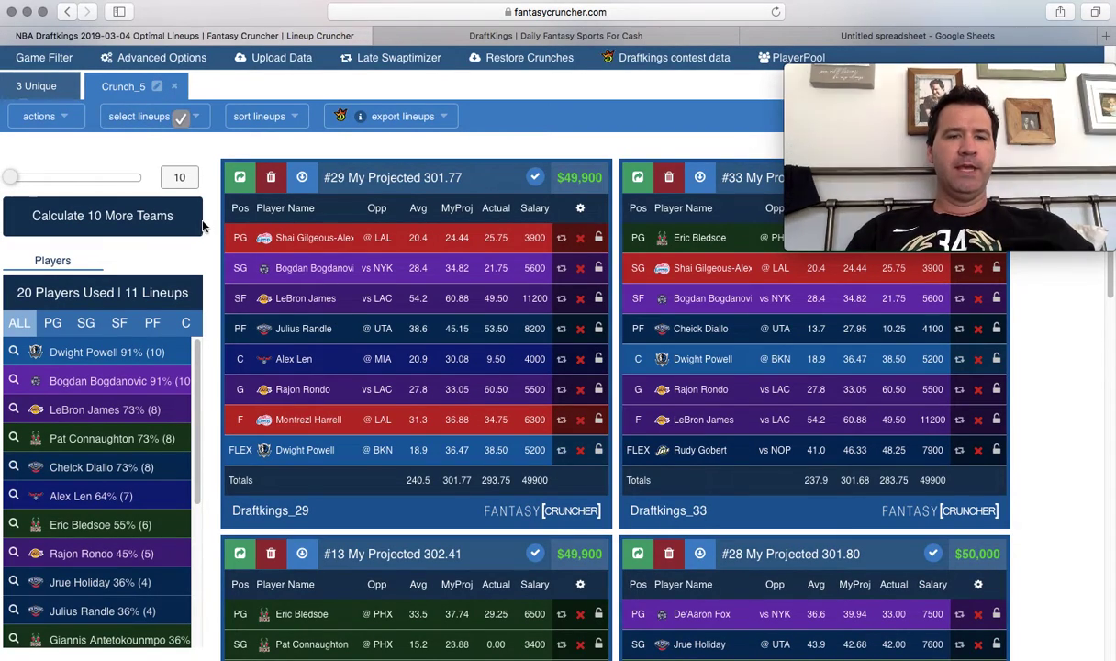
click(128, 87)
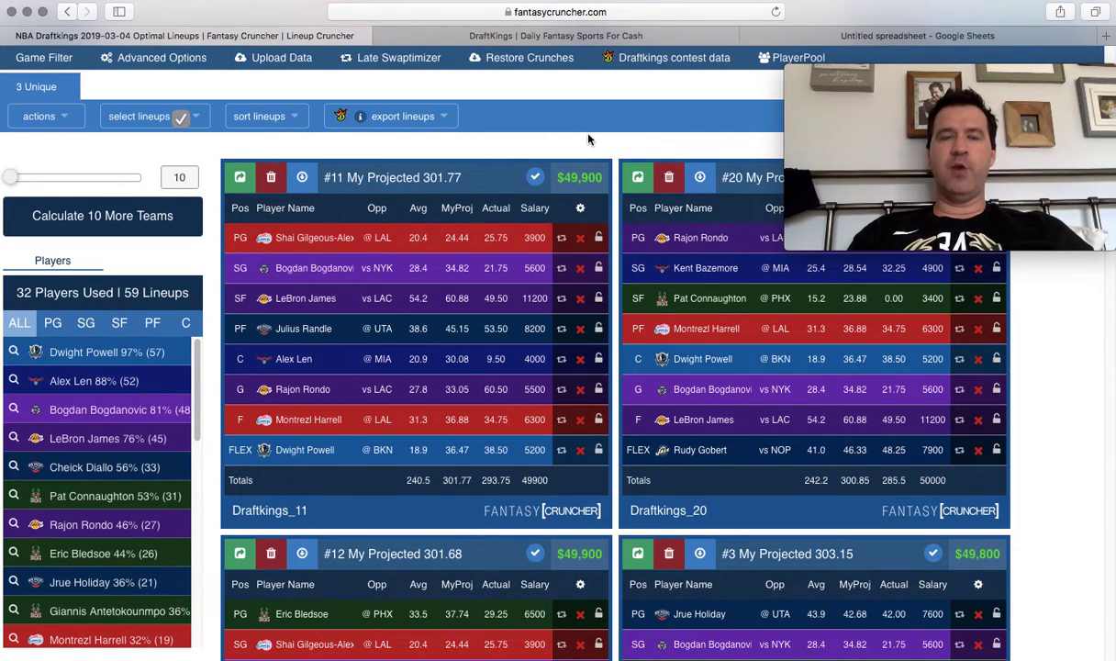
Launch Microsoft Word from the Dock over the 59-lineup 3 Unique crunch.
mouse_move(575, 656)
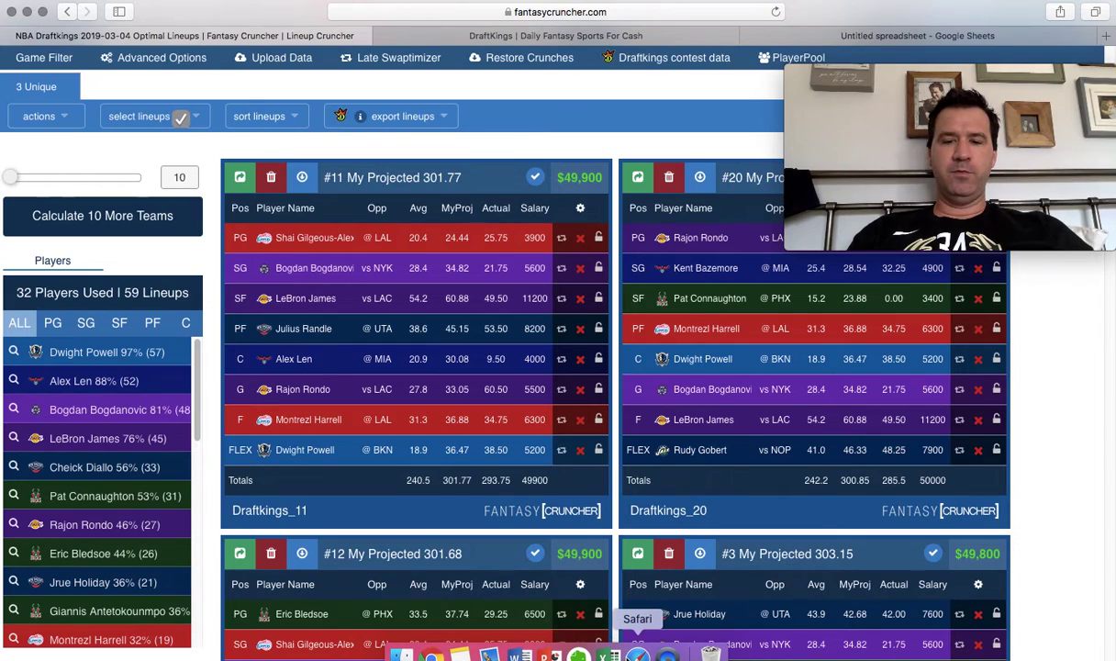
click(496, 653)
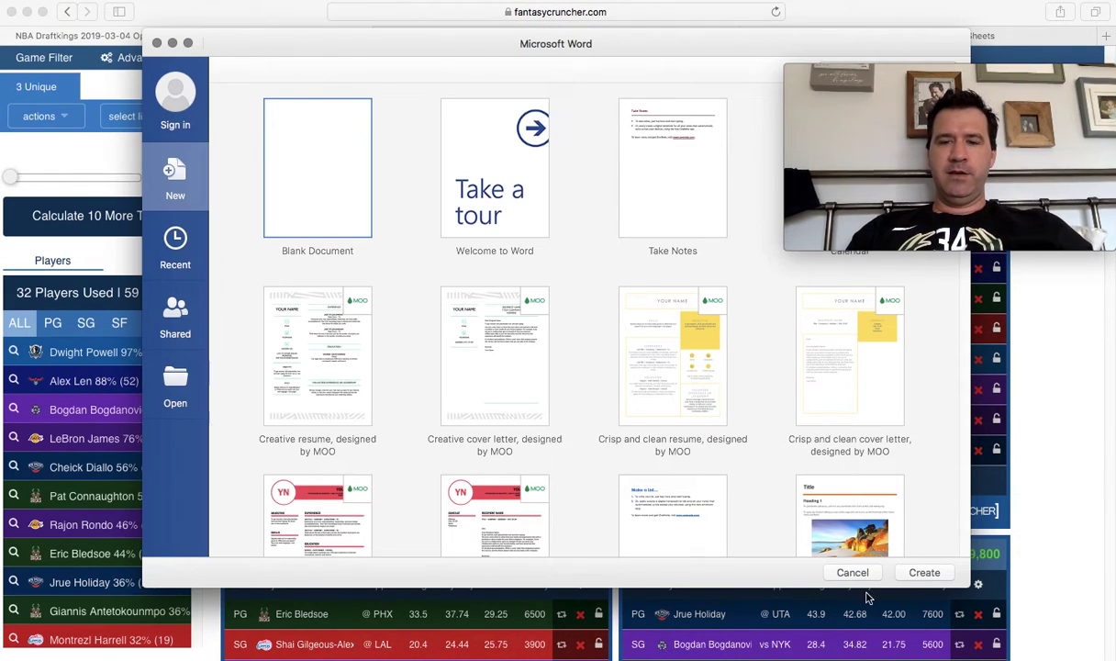
Close Word's gallery, minimize Safari, and select BTG Outro inside the desktop BTG folder.
click(851, 572)
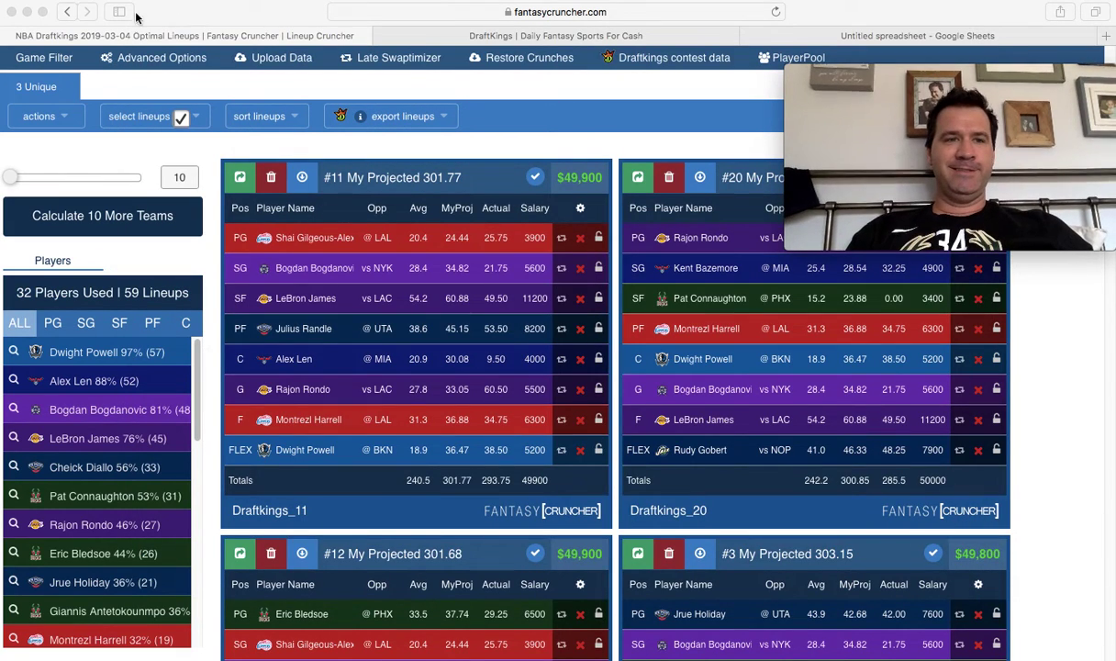
click(28, 12)
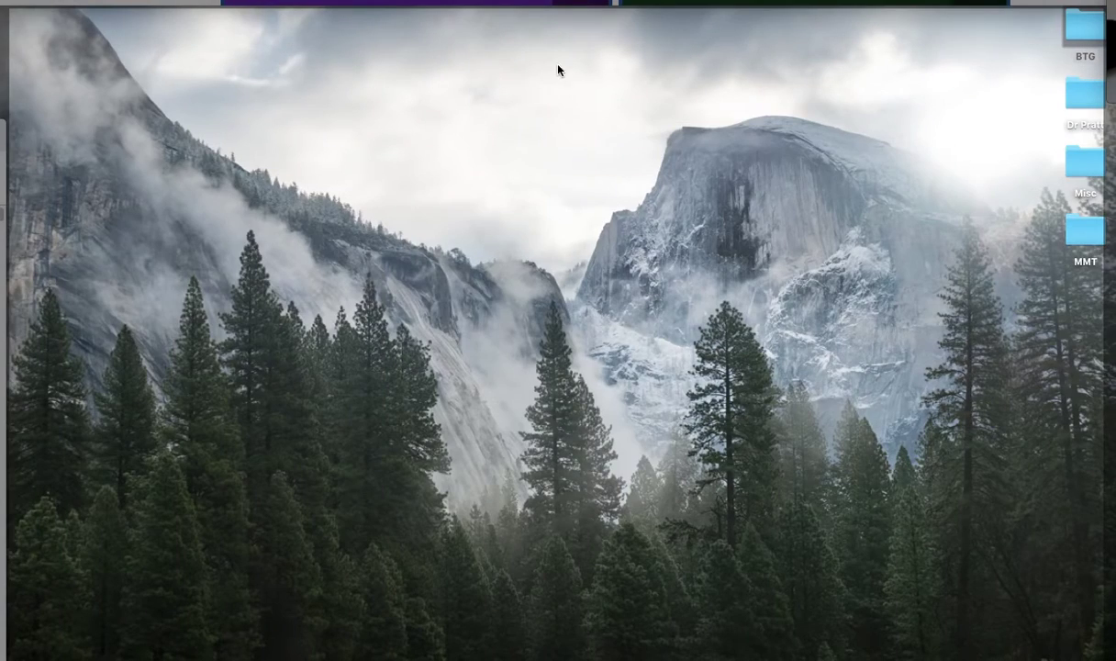
click(1083, 40)
key(super+o)
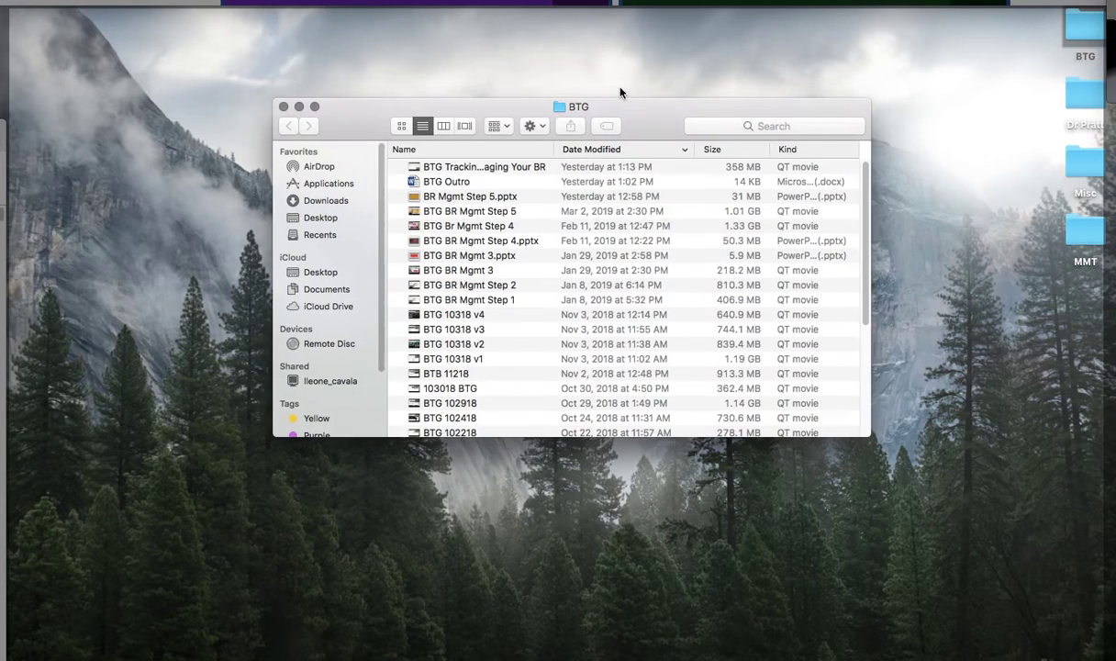
click(477, 182)
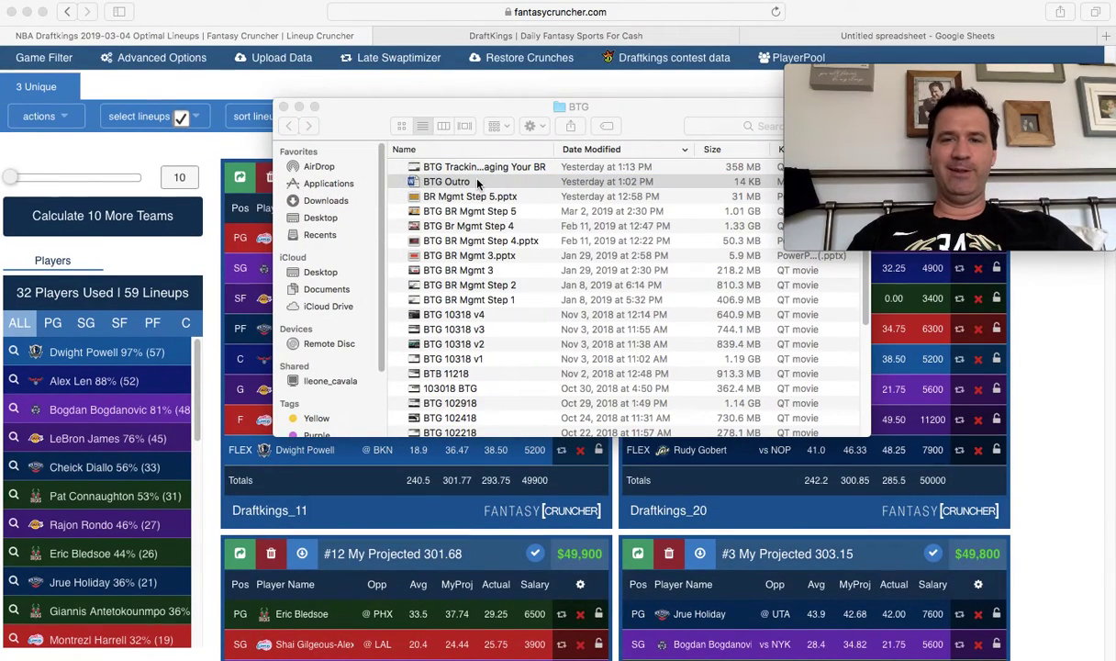
Open BTG Outro in Word and delete the 'FantasyCruncher Lineup Rewind' item from Up Next.
key(super+o)
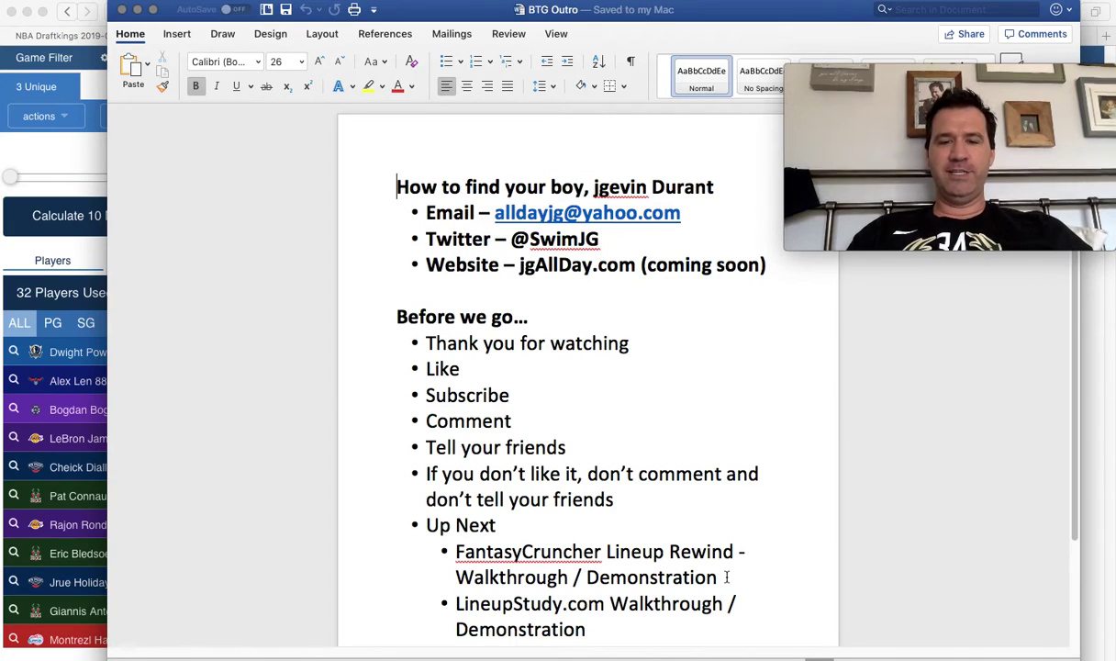
drag(651, 566, 497, 552)
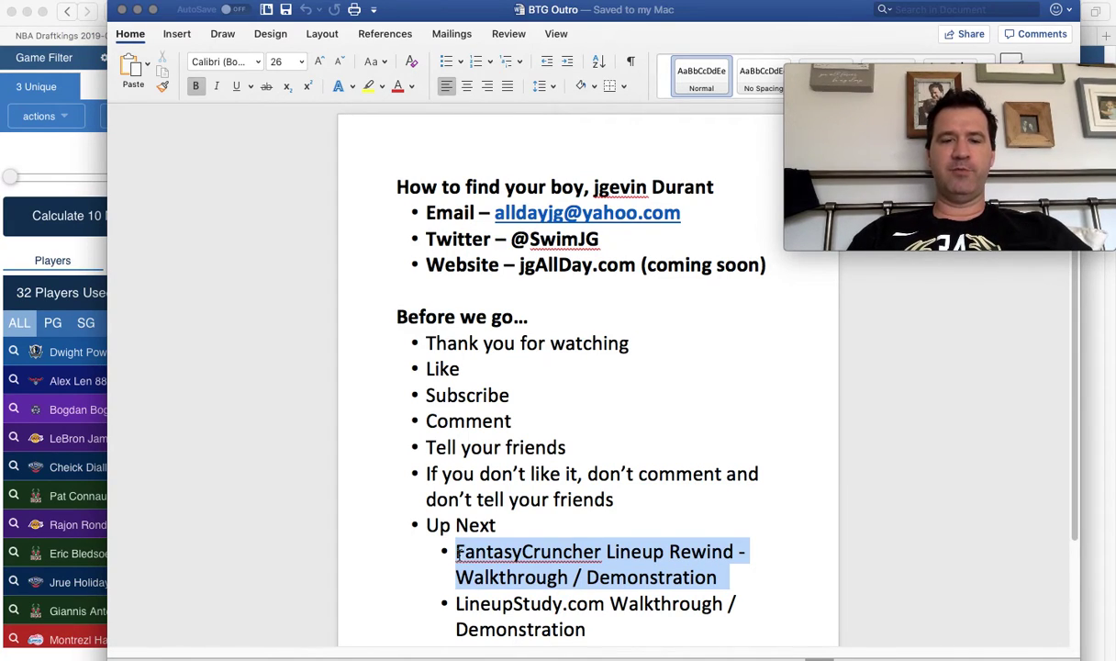
key(BackSpace)
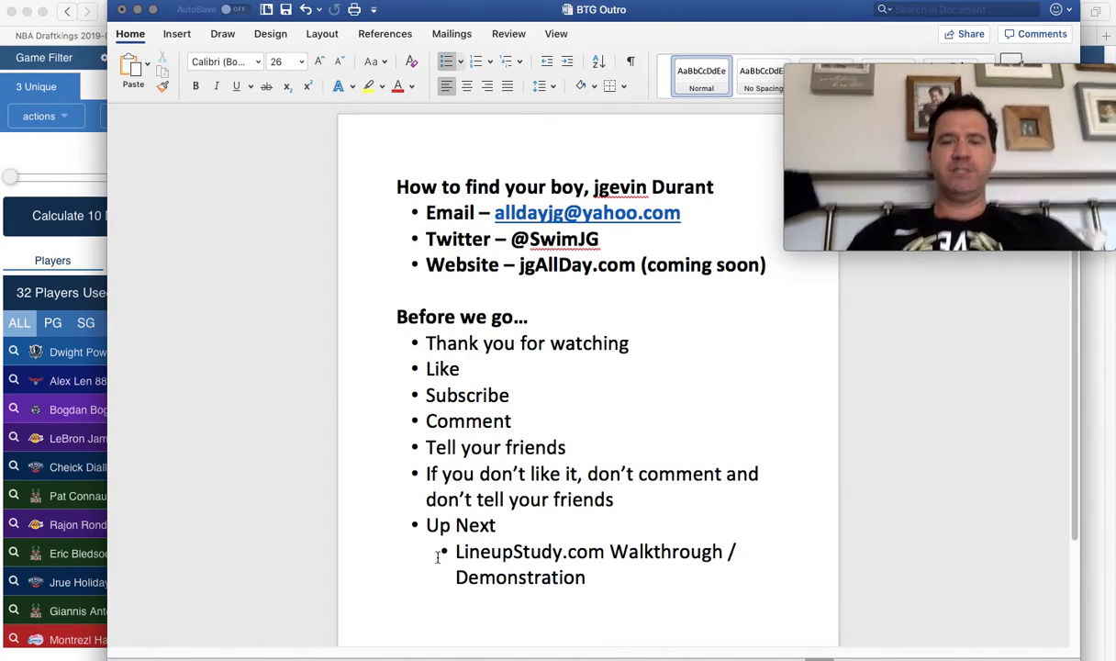